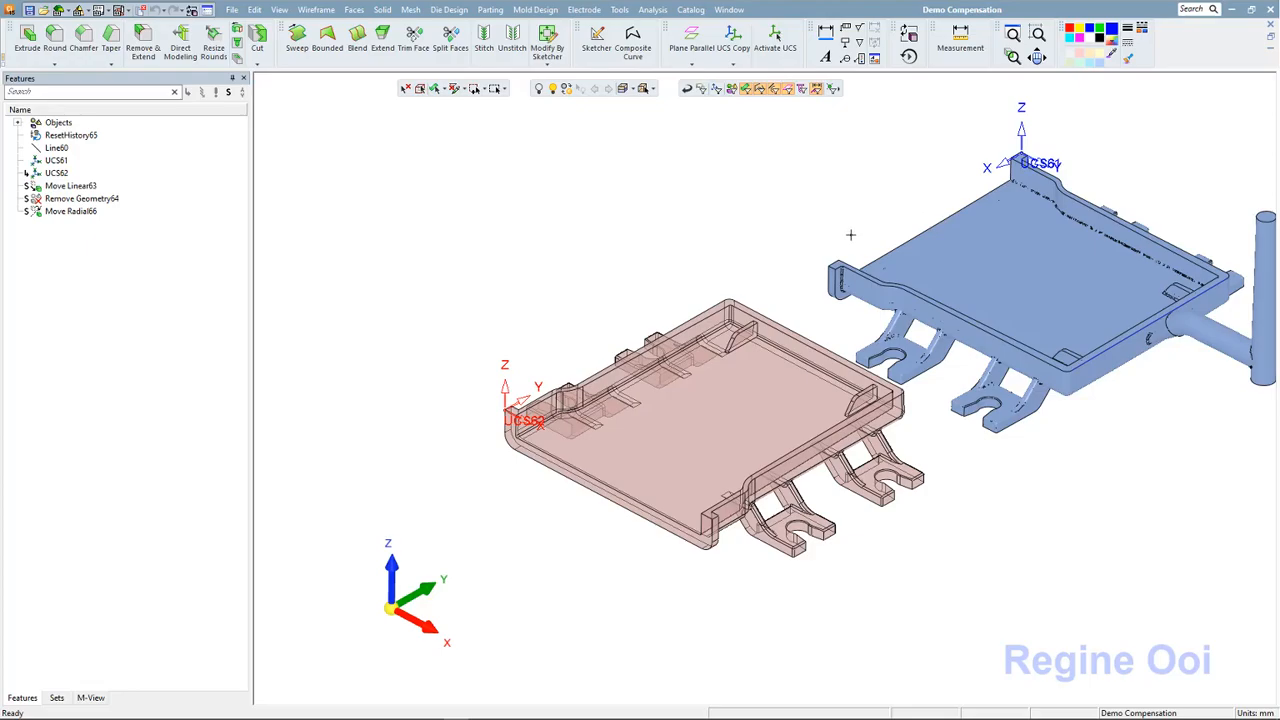
pyautogui.moveTo(848, 238); pyautogui.dragTo(751, 234, button='middle')
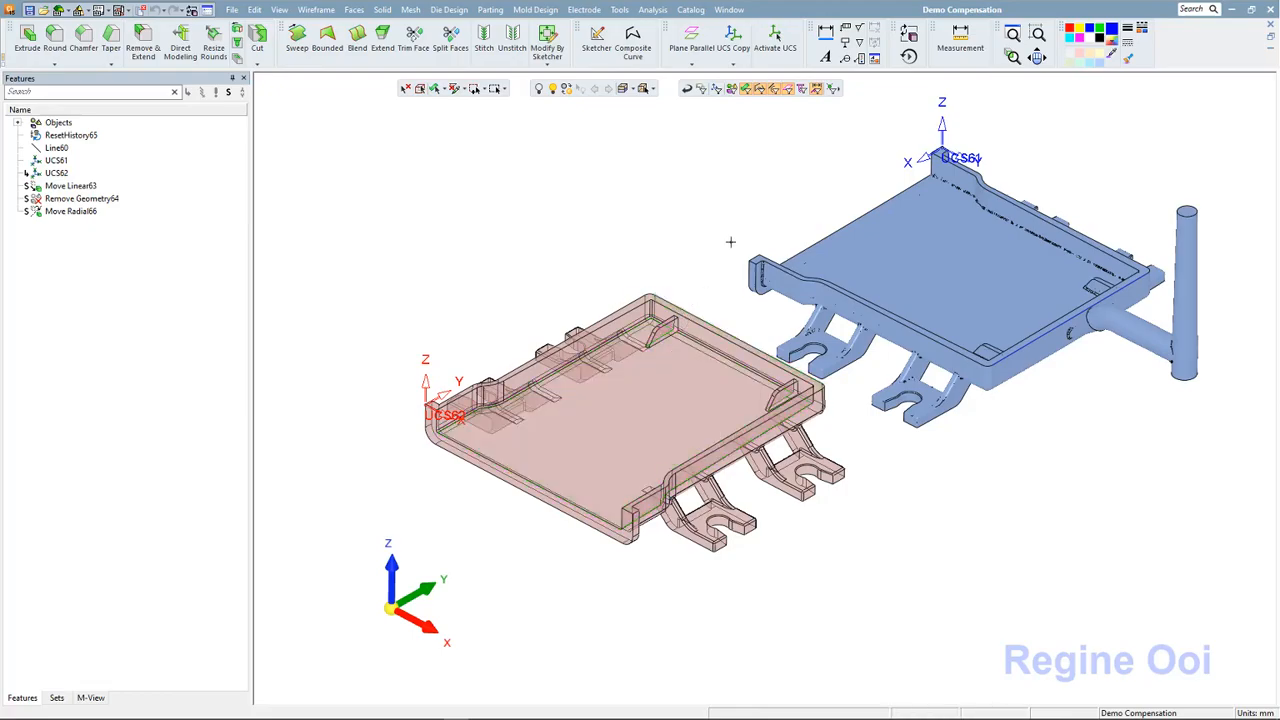
pyautogui.click(734, 90)
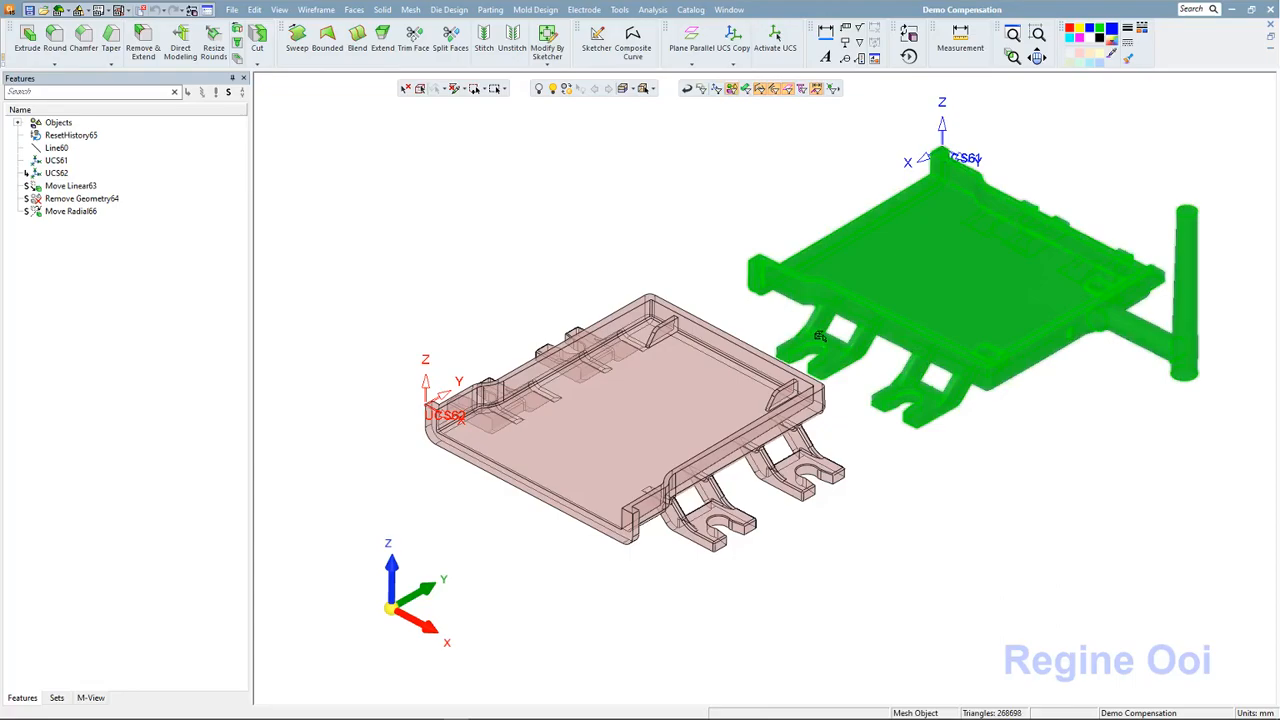
pyautogui.click(730, 10)
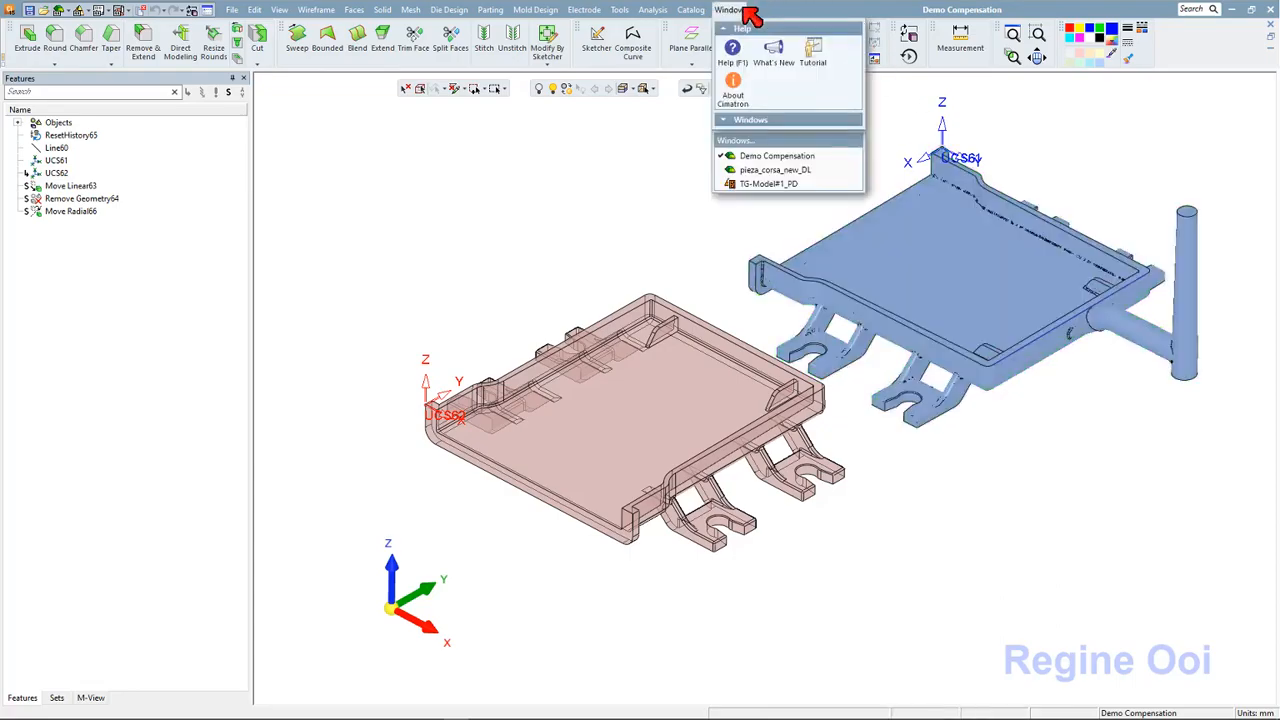
pyautogui.click(597, 144)
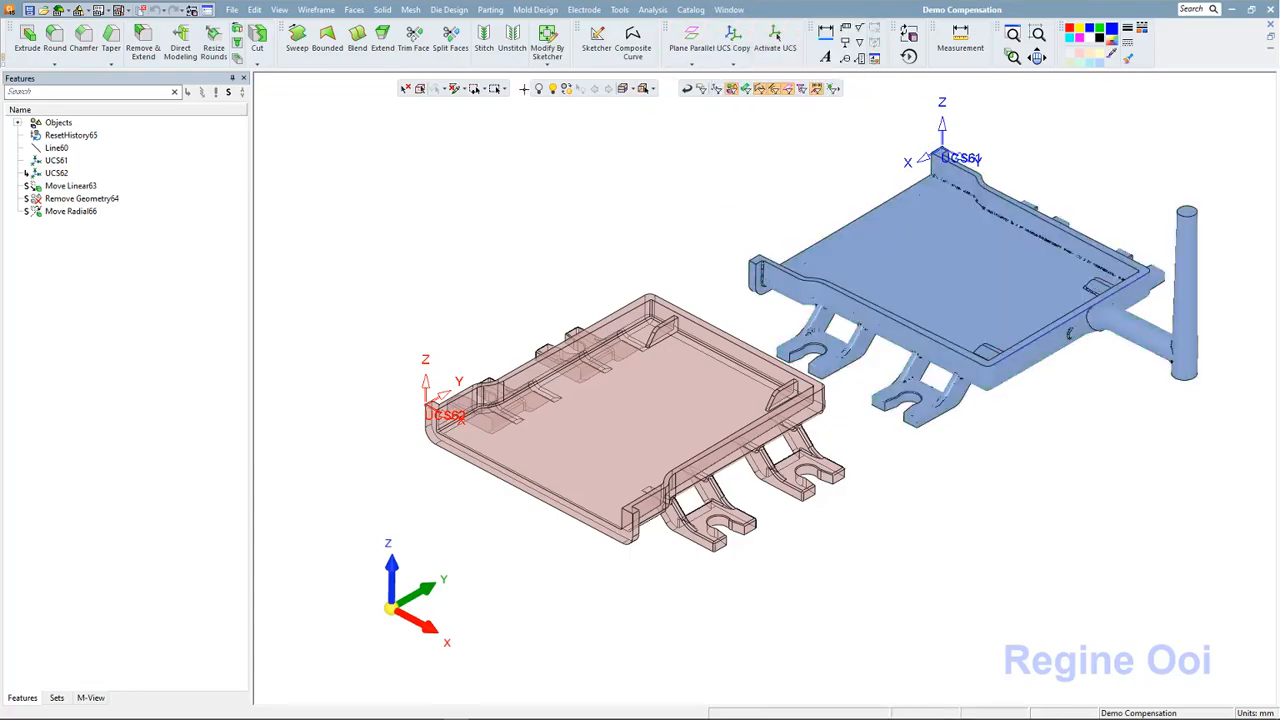
# Start an Auto Alignment with the blue scanned mesh as the object to align and the pink solid as the reference
pyautogui.click(450, 11)
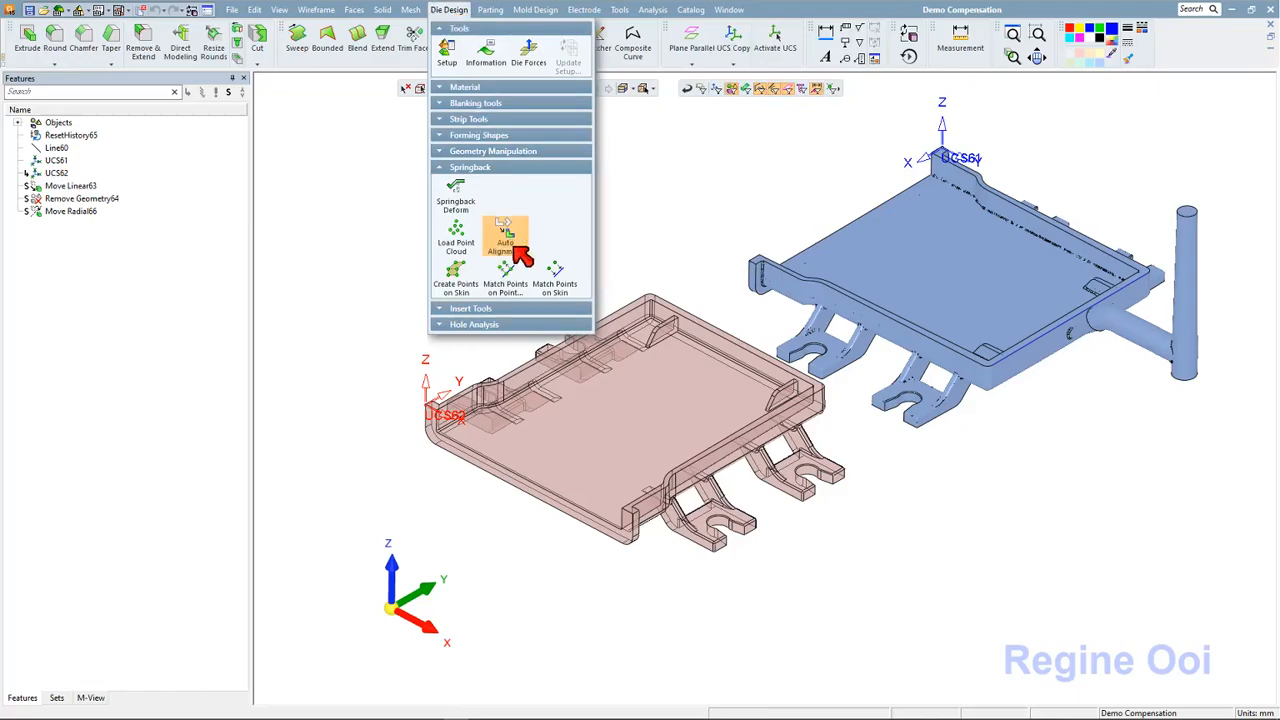
pyautogui.click(386, 12)
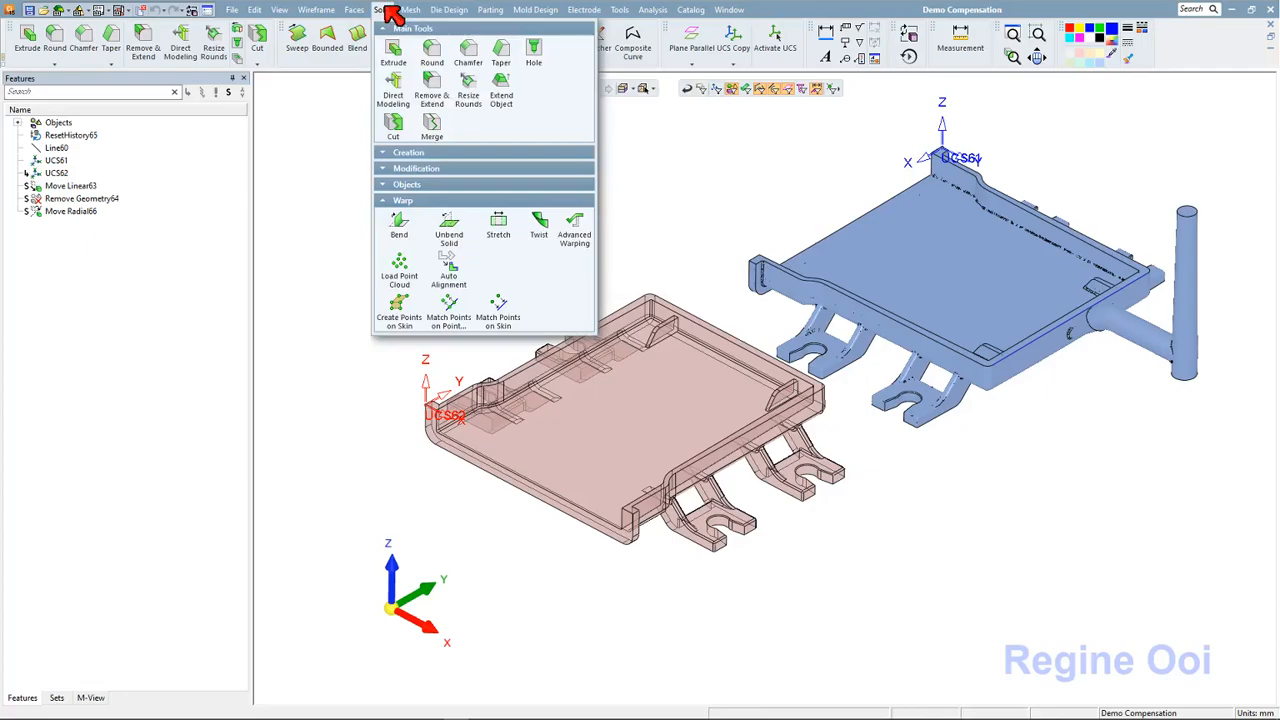
pyautogui.click(452, 268)
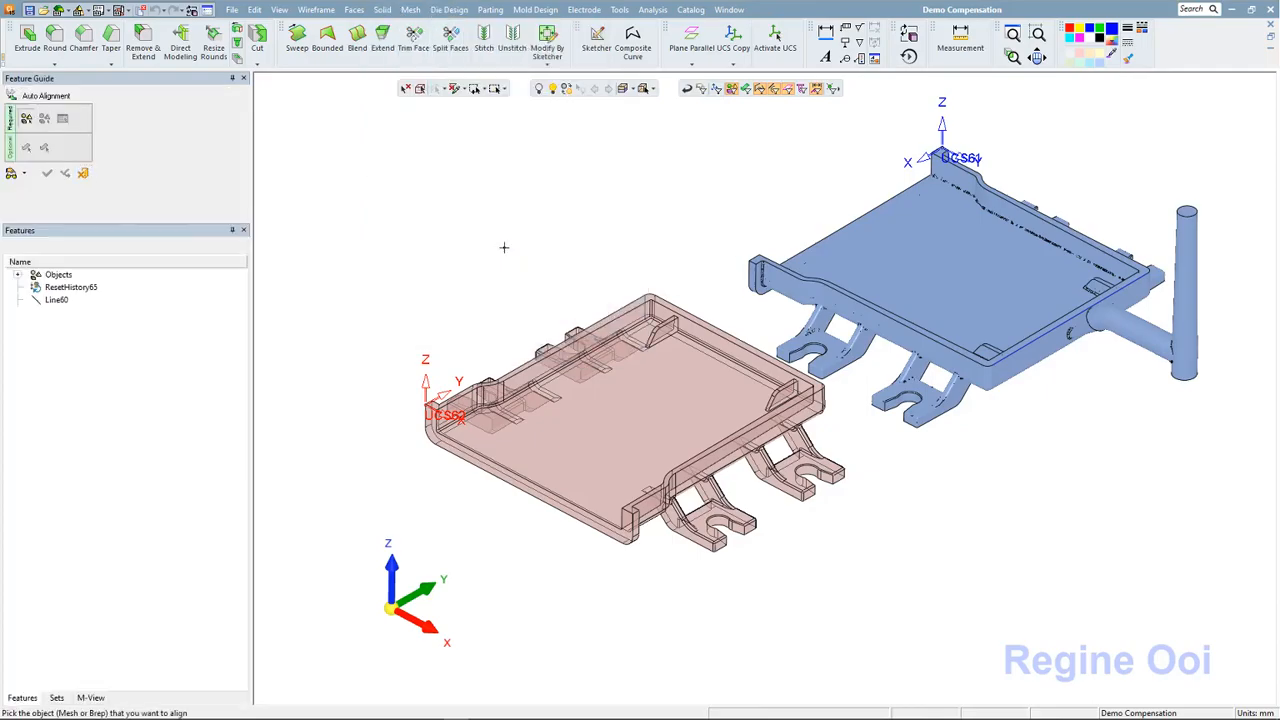
pyautogui.moveTo(689, 294); pyautogui.dragTo(724, 265, button='middle')
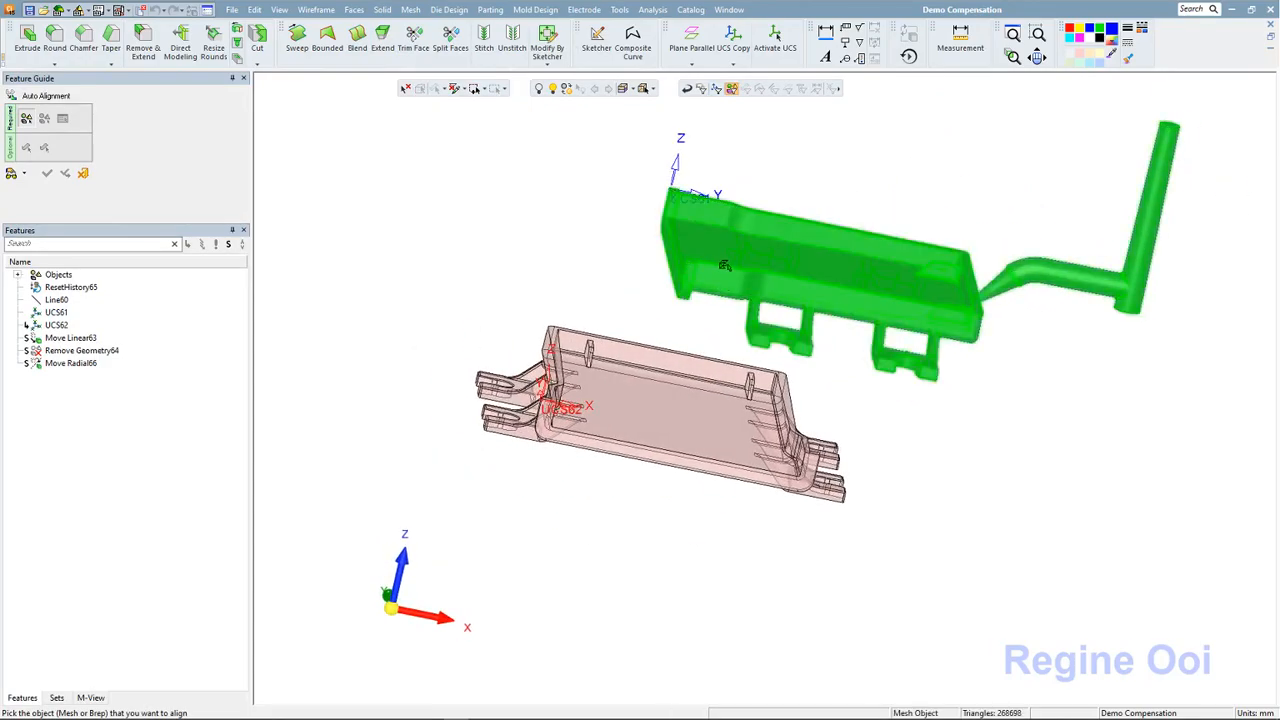
pyautogui.click(724, 265)
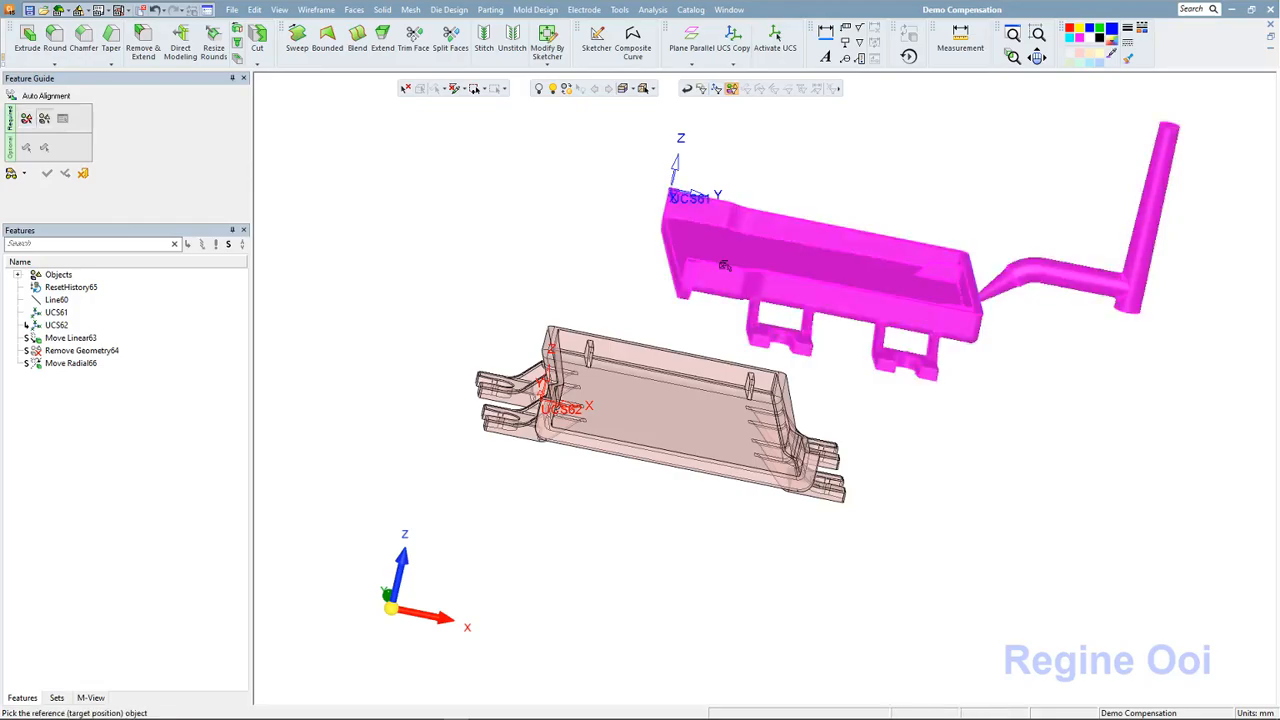
pyautogui.click(666, 370)
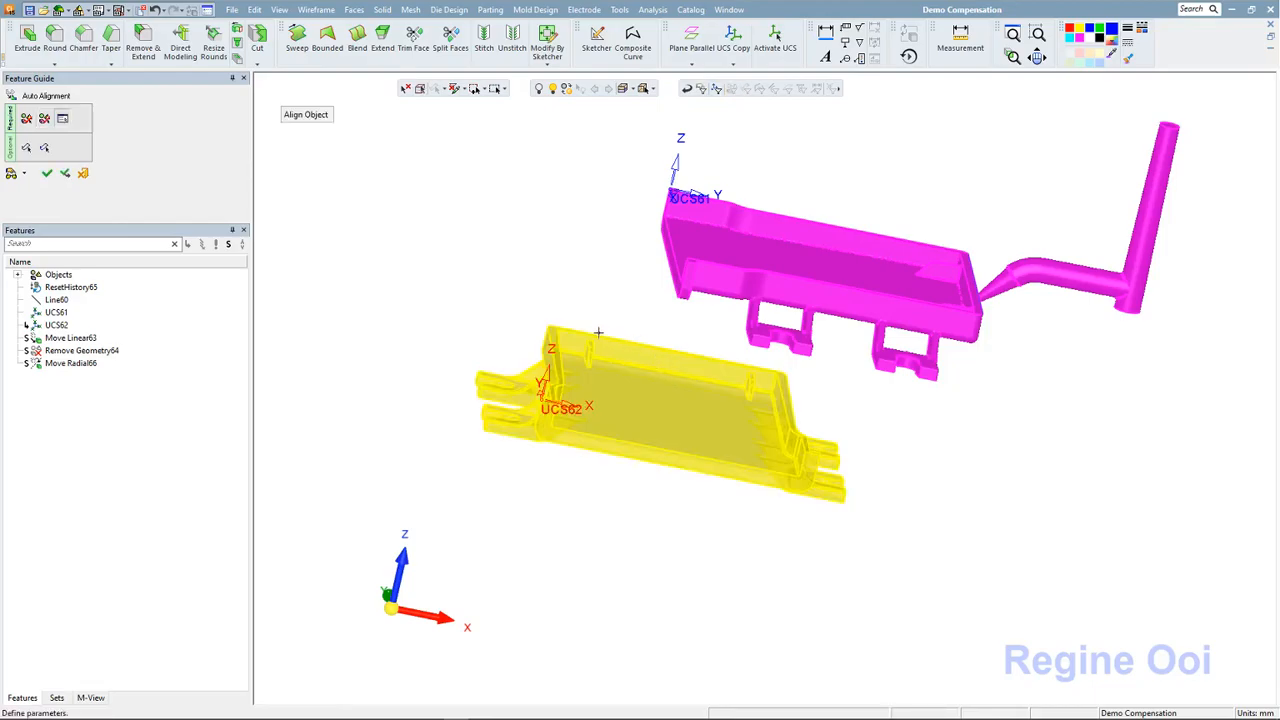
# Restrict the alignment to the mesh's tray and hook area, excluding the sprue, using a front view, and apply the Auto Alignment
pyautogui.click(33, 157)
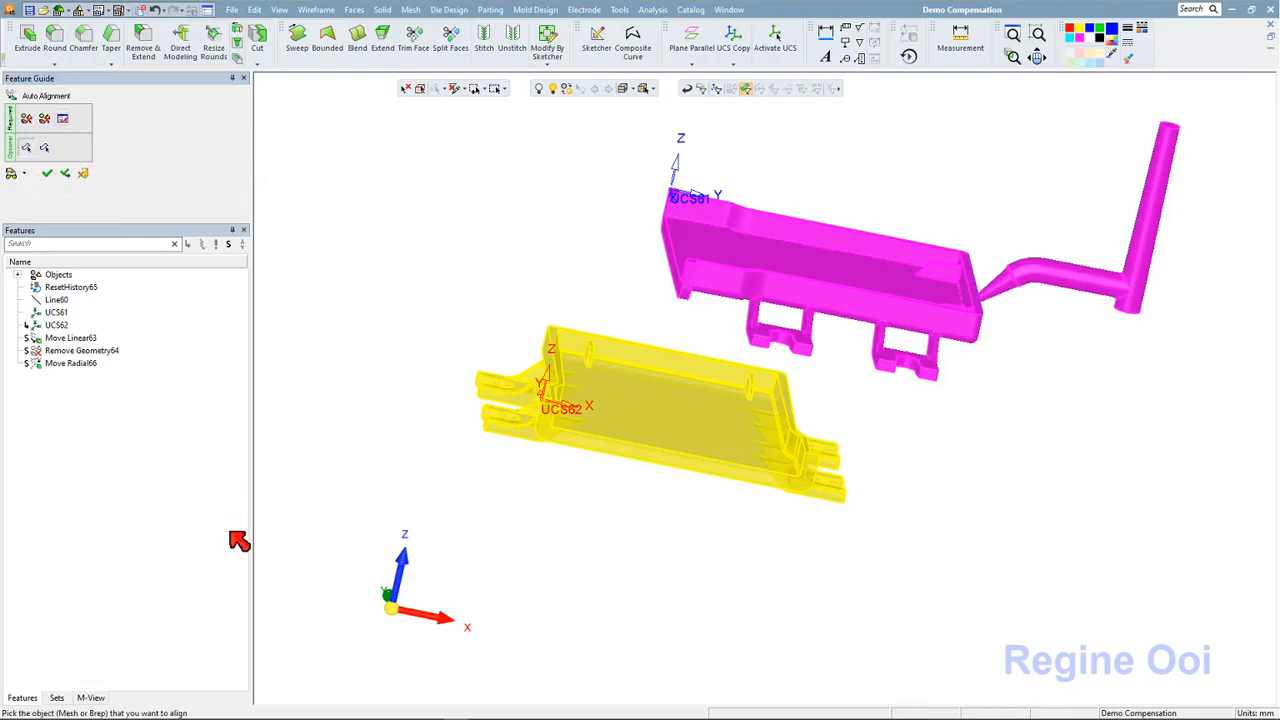
pyautogui.click(400, 610)
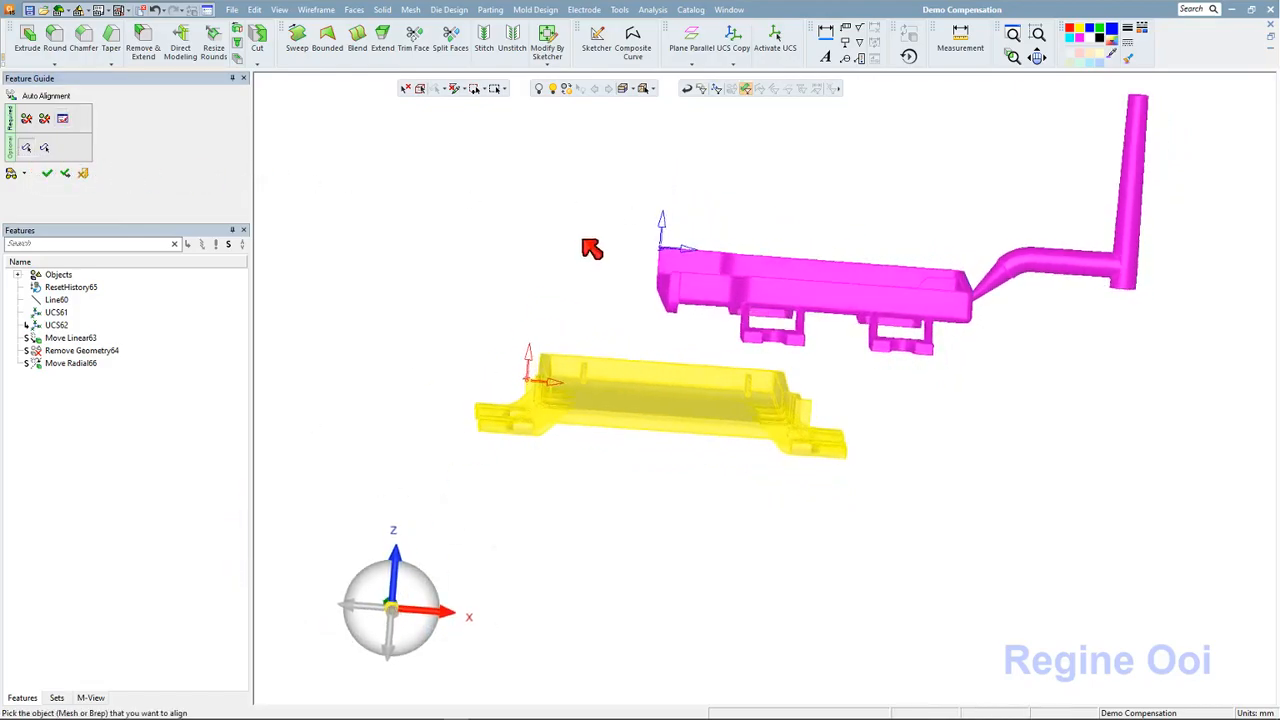
pyautogui.moveTo(598, 226); pyautogui.dragTo(620, 310, button='middle')
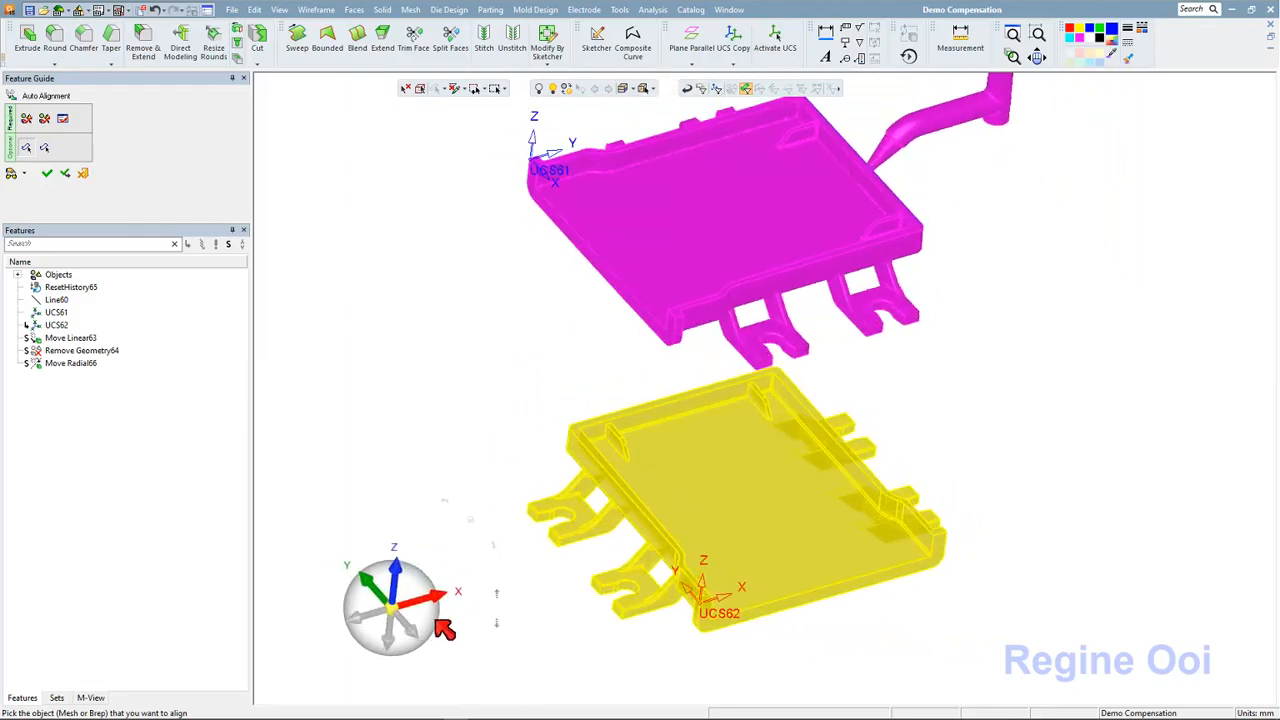
pyautogui.click(424, 636)
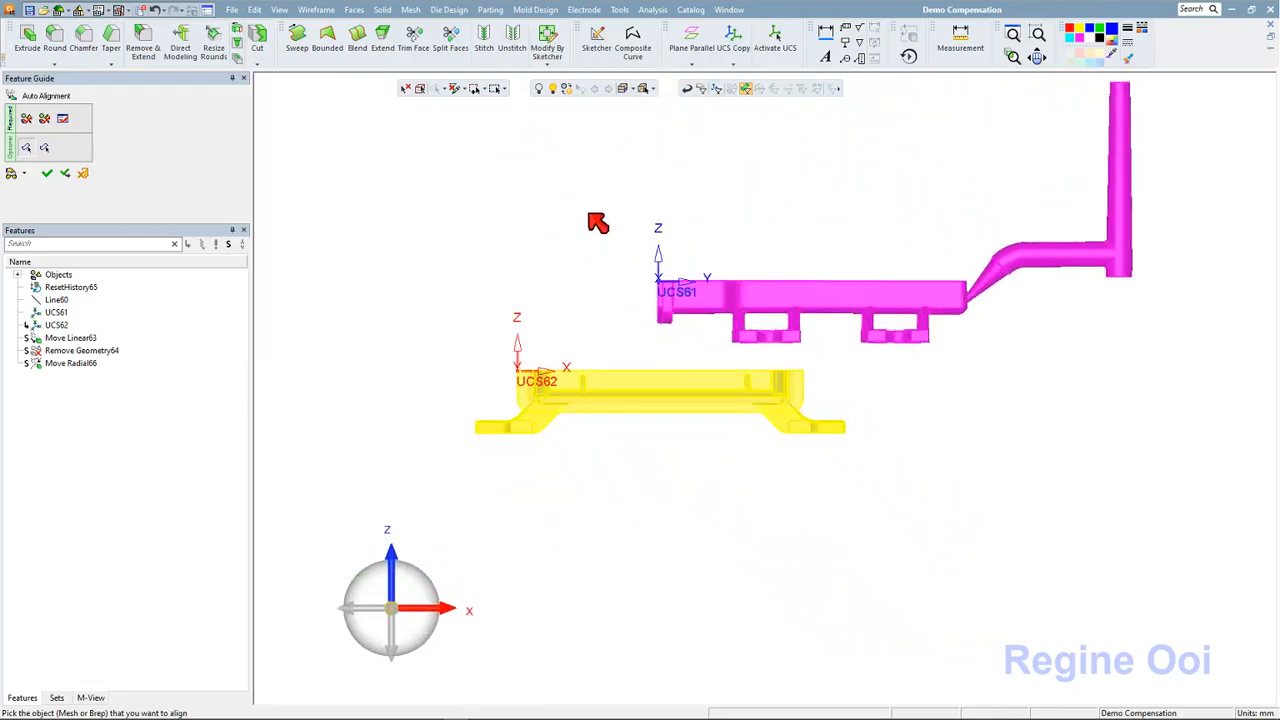
pyautogui.moveTo(617, 167); pyautogui.dragTo(967, 361)
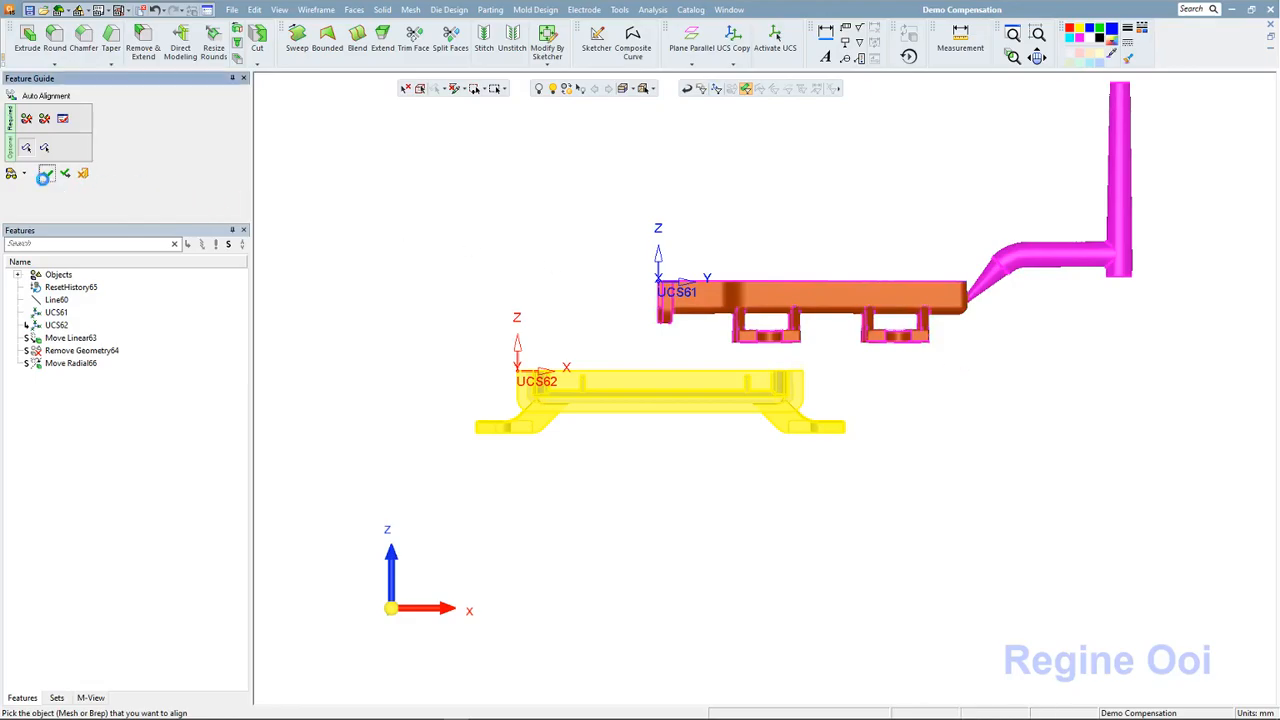
pyautogui.click(45, 175)
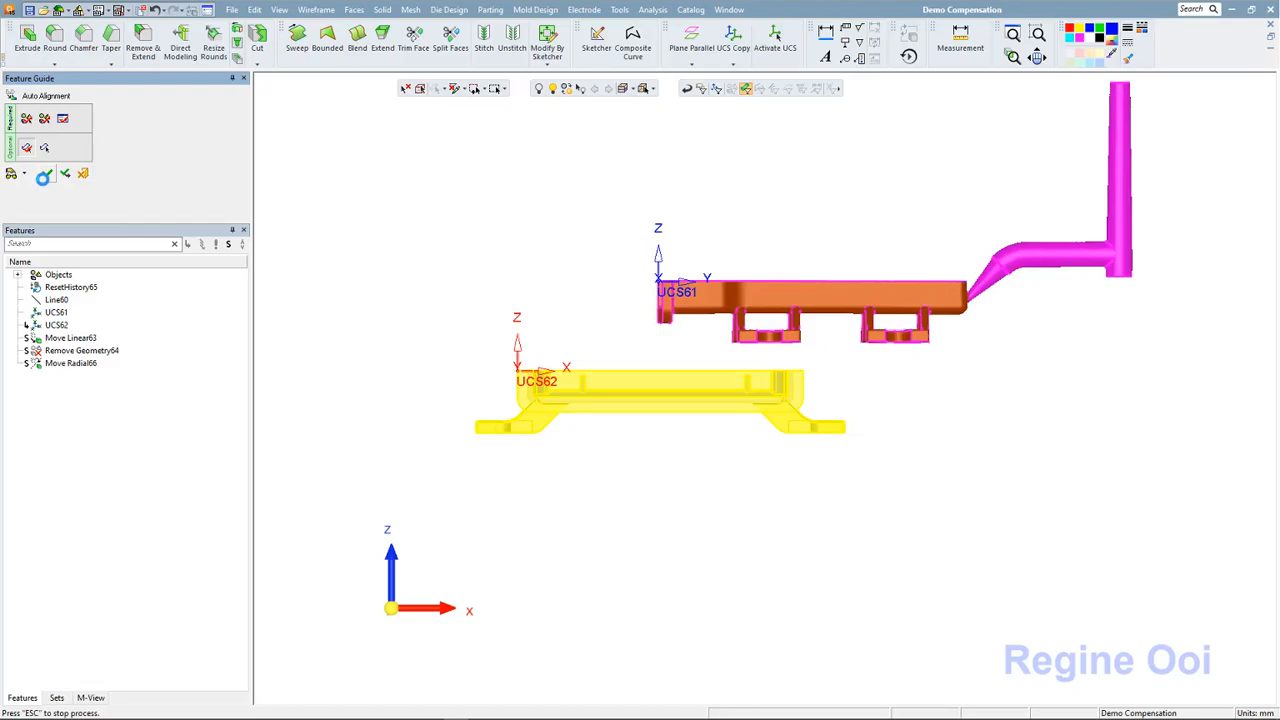
pyautogui.click(43, 177)
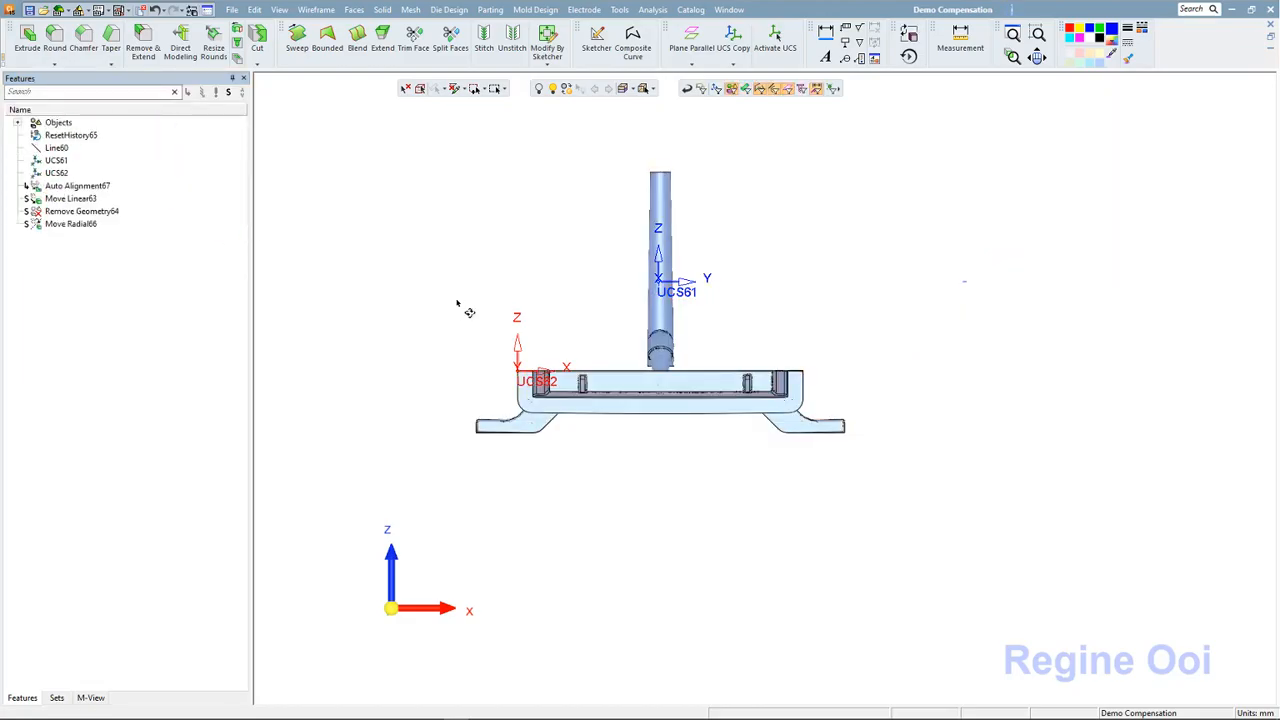
# Examine from several angles how the aligned mesh overlaps the solid, especially along the tray walls and at the hooks
pyautogui.moveTo(466, 309); pyautogui.dragTo(390, 315, button='middle')
pyautogui.scroll(5, 622, 408)
pyautogui.keyDown('ctrl'); pyautogui.moveTo(624, 408); pyautogui.dragTo(888, 432, button='middle'); pyautogui.keyUp('ctrl')
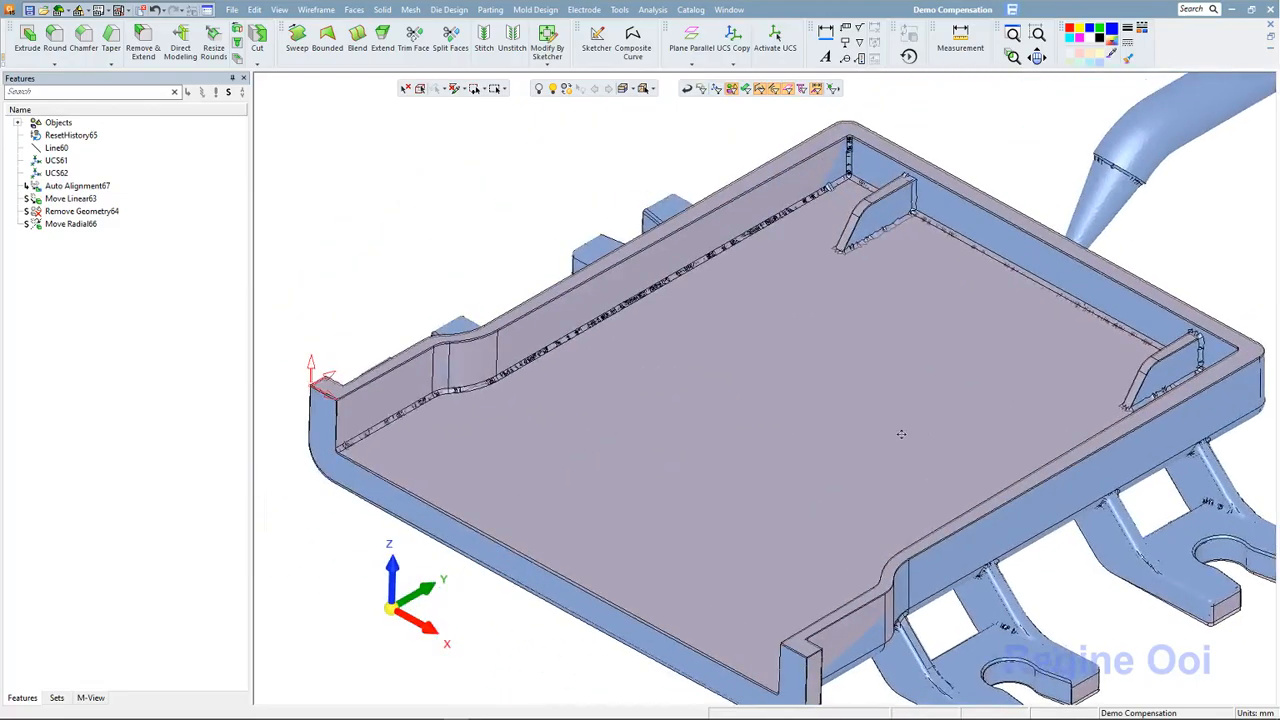
pyautogui.moveTo(572, 320); pyautogui.dragTo(652, 312, button='middle')
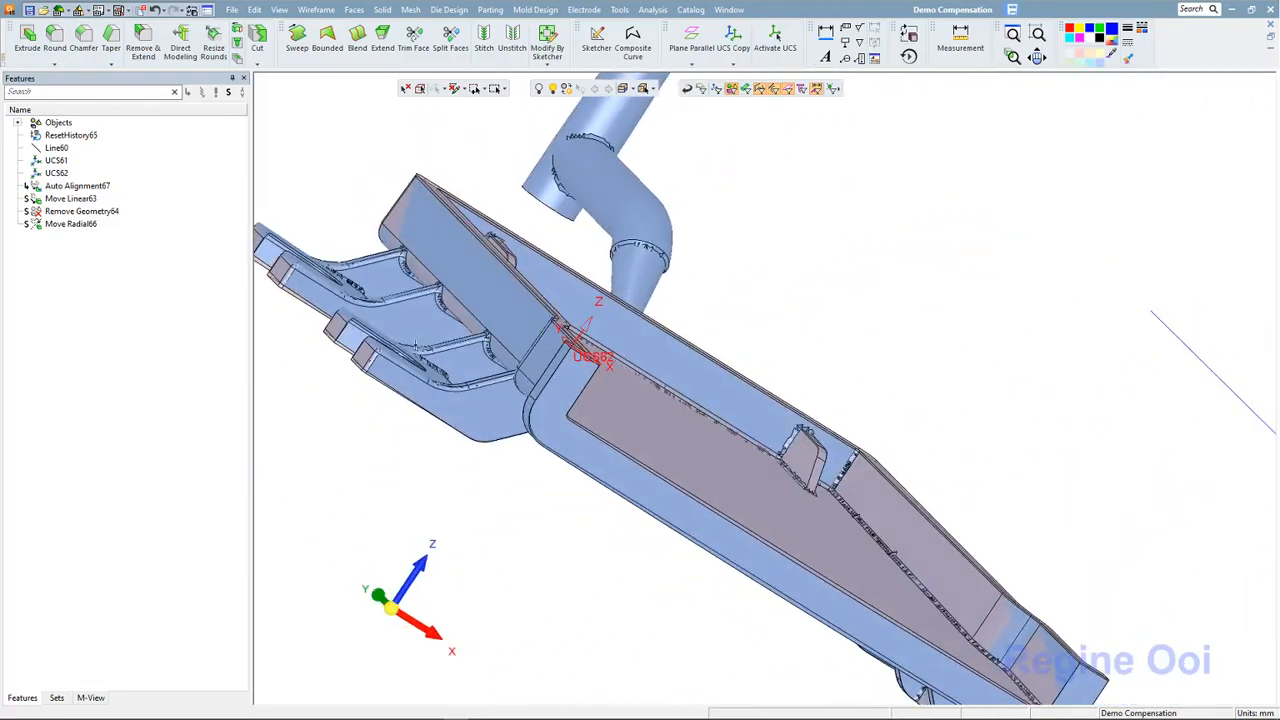
pyautogui.scroll(5, 416, 346)
pyautogui.keyDown('ctrl'); pyautogui.moveTo(386, 332); pyautogui.dragTo(723, 388, button='middle'); pyautogui.keyUp('ctrl')
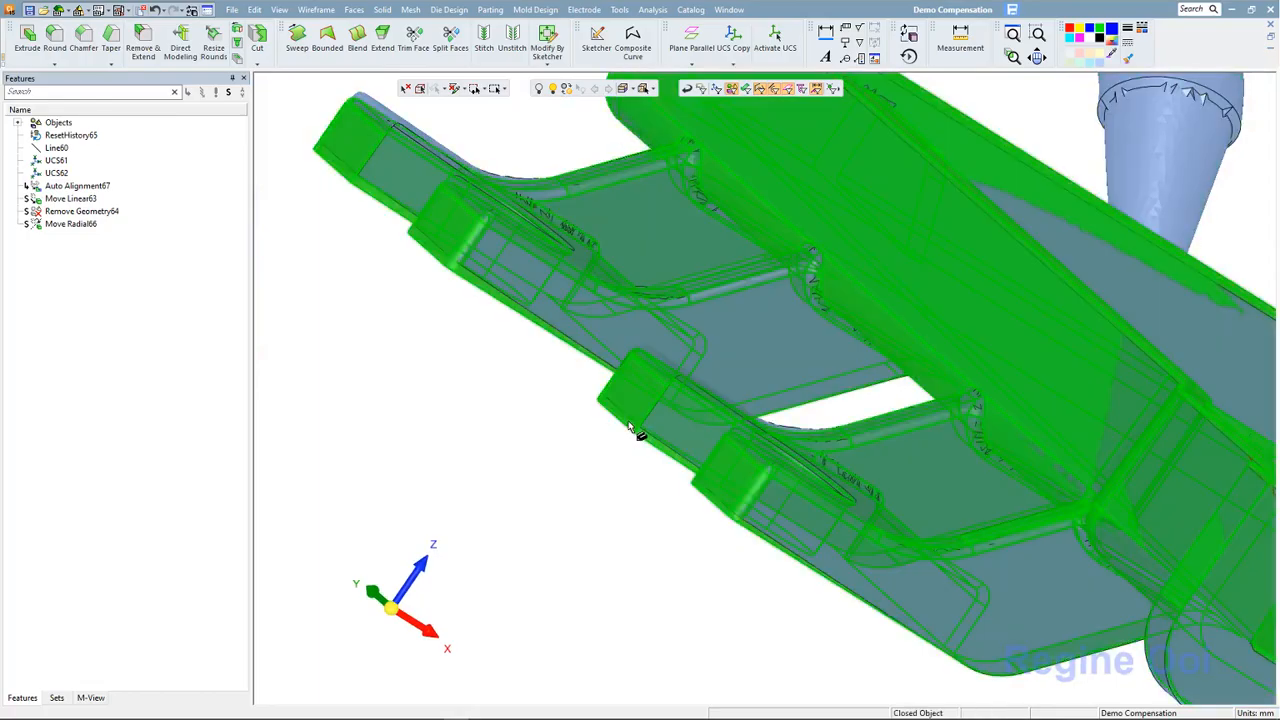
pyautogui.moveTo(620, 428); pyautogui.dragTo(565, 342, button='middle')
pyautogui.scroll(-3, 592, 405)
pyautogui.scroll(4, 594, 406)
pyautogui.scroll(-3, 566, 330)
# Start a Deviation Map with the scanned mesh as the original object and the solid part as the target
pyautogui.click(649, 10)
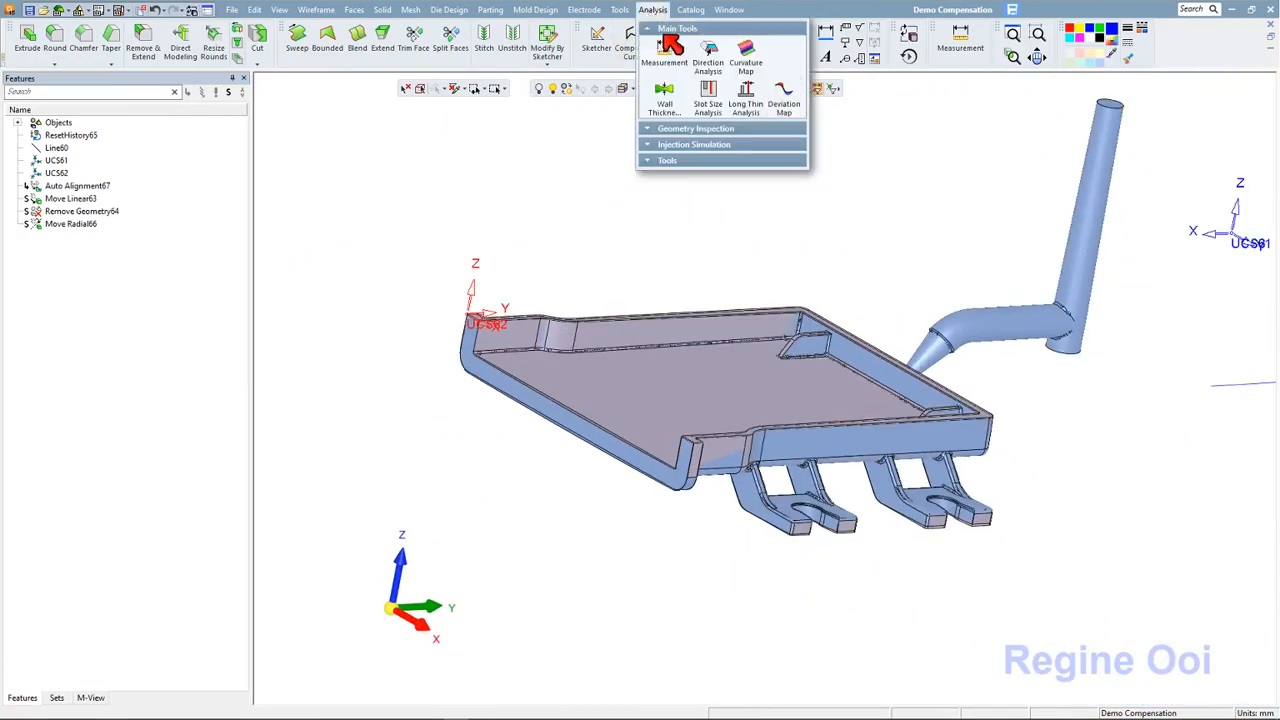
pyautogui.click(786, 104)
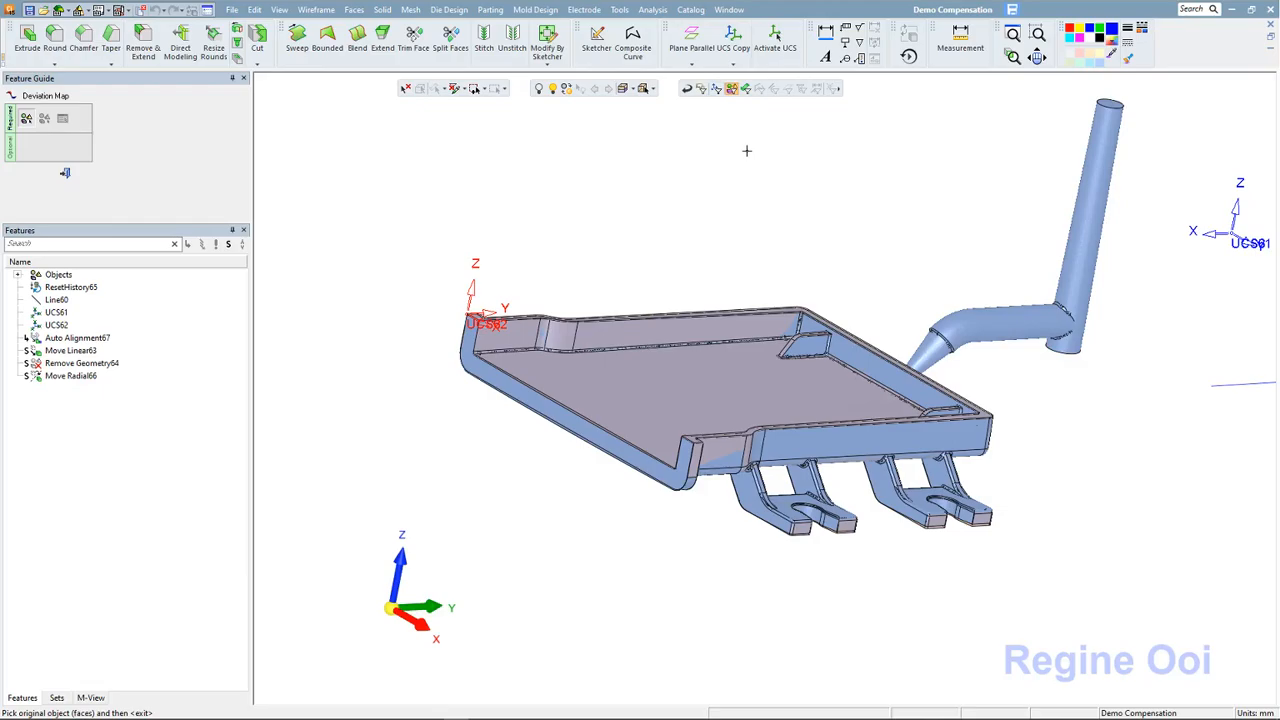
pyautogui.click(544, 390)
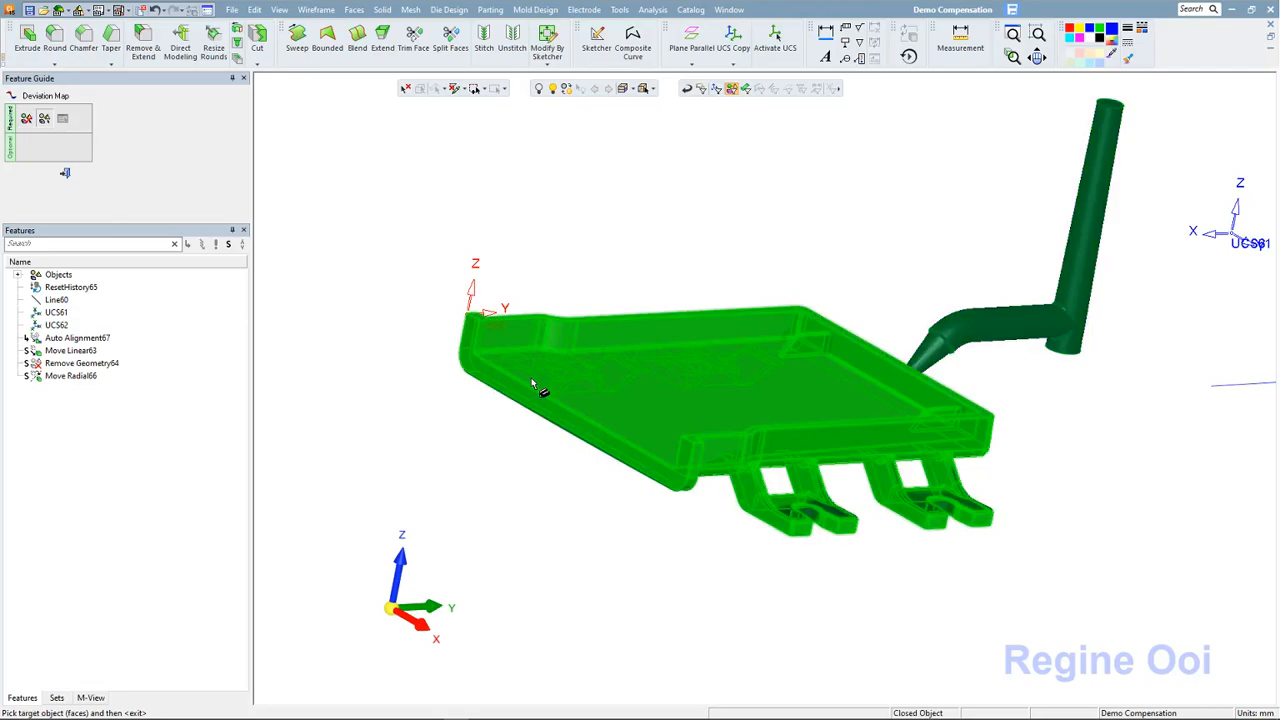
pyautogui.click(532, 382)
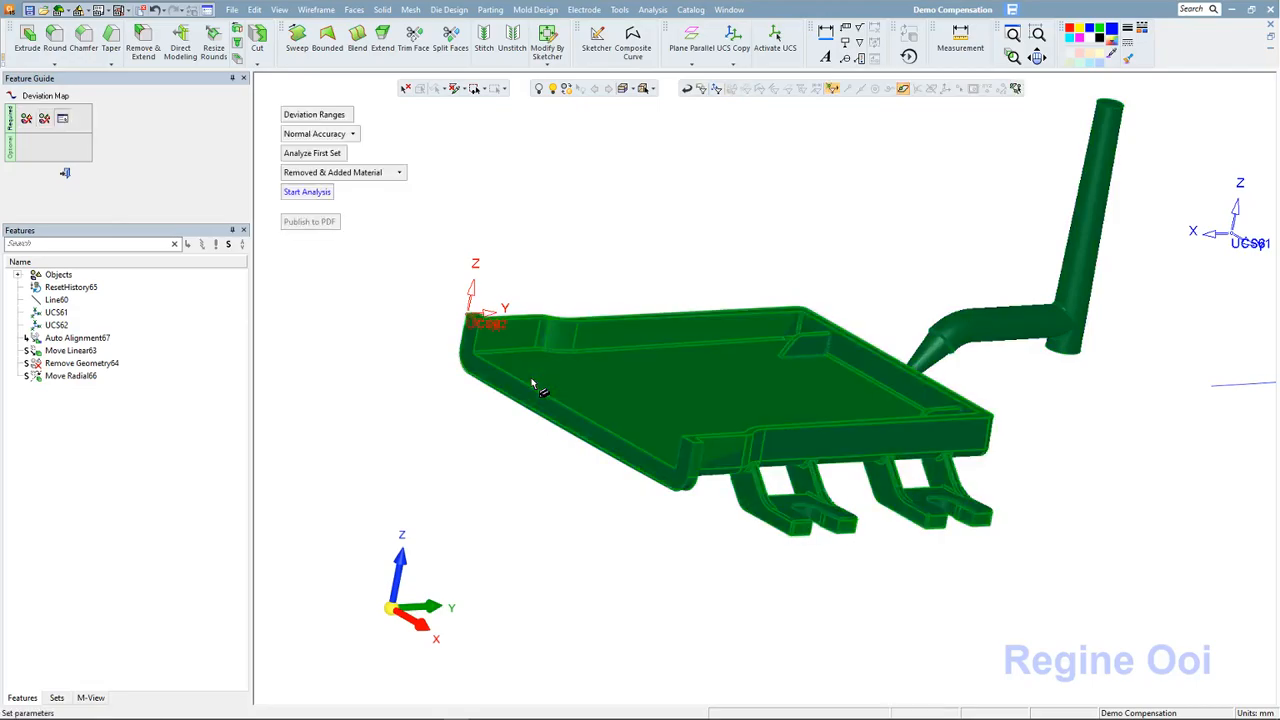
# Review the colour ranges and tolerance for added and removed material in the Deviation Ranges settings, and leave them without changes
pyautogui.click(338, 116)
pyautogui.moveTo(368, 280); pyautogui.dragTo(363, 269)
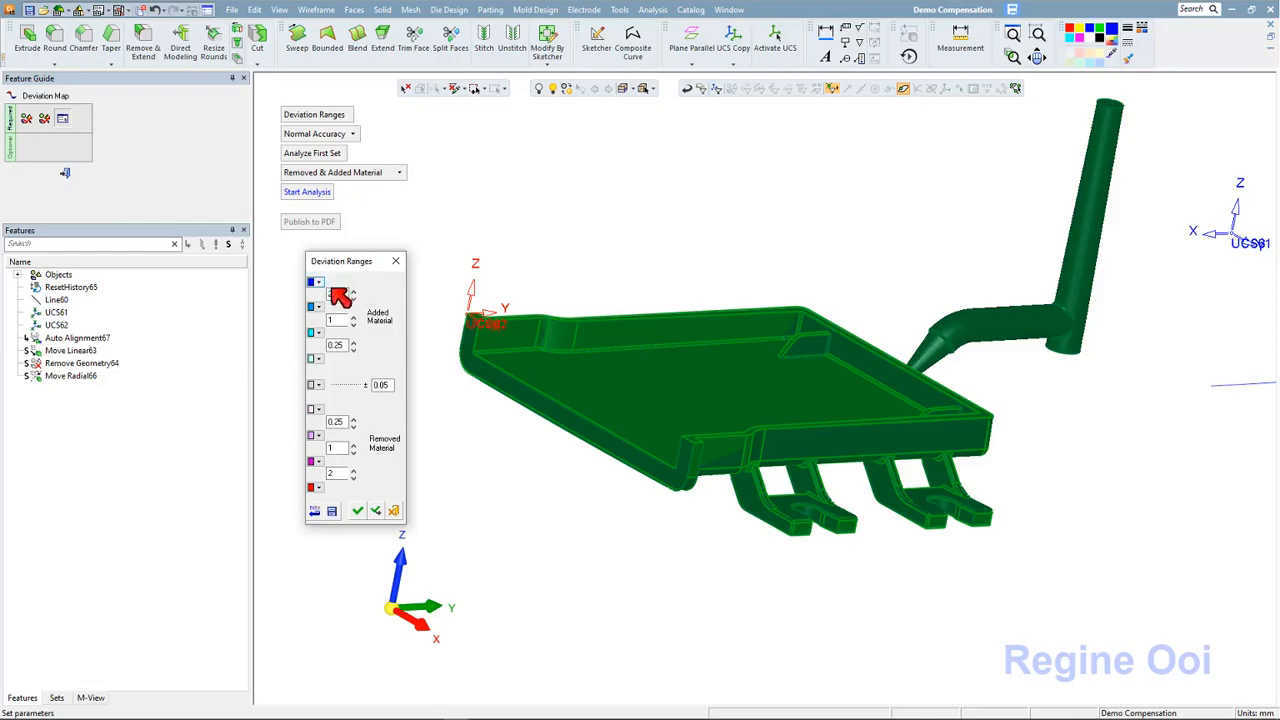
pyautogui.doubleClick(378, 388)
pyautogui.moveTo(390, 386); pyautogui.dragTo(316, 423)
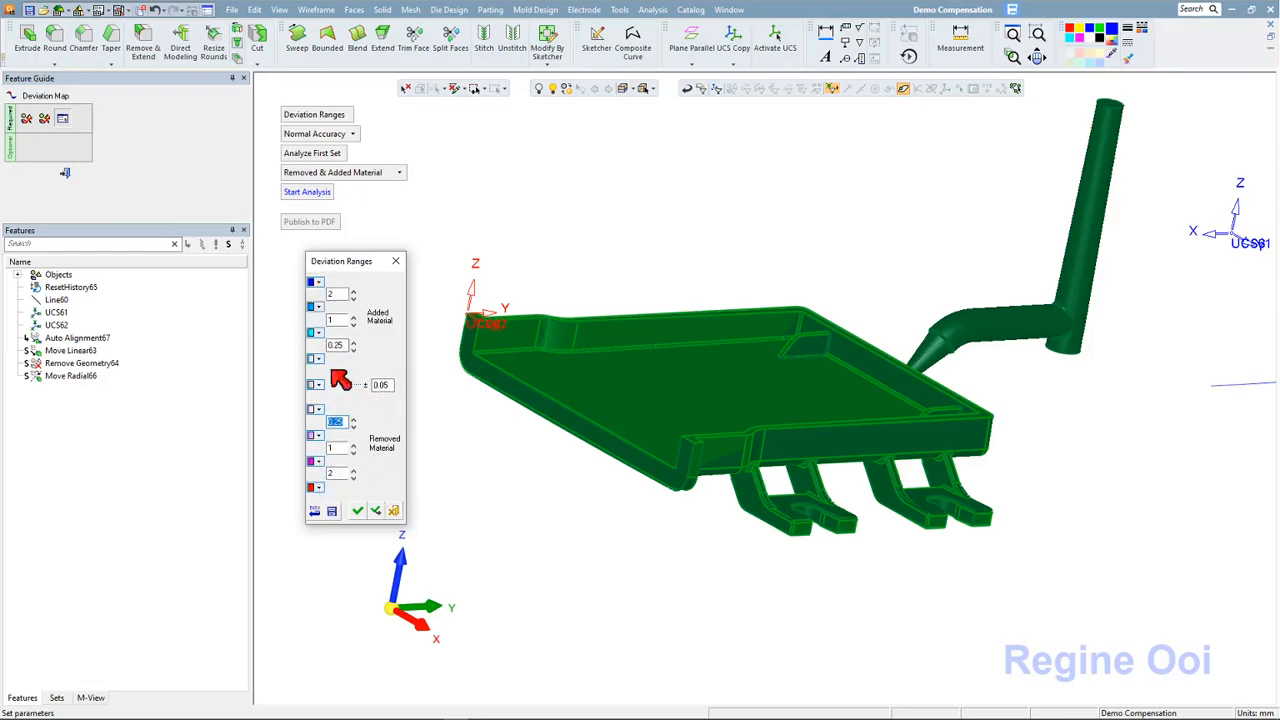
pyautogui.click(391, 511)
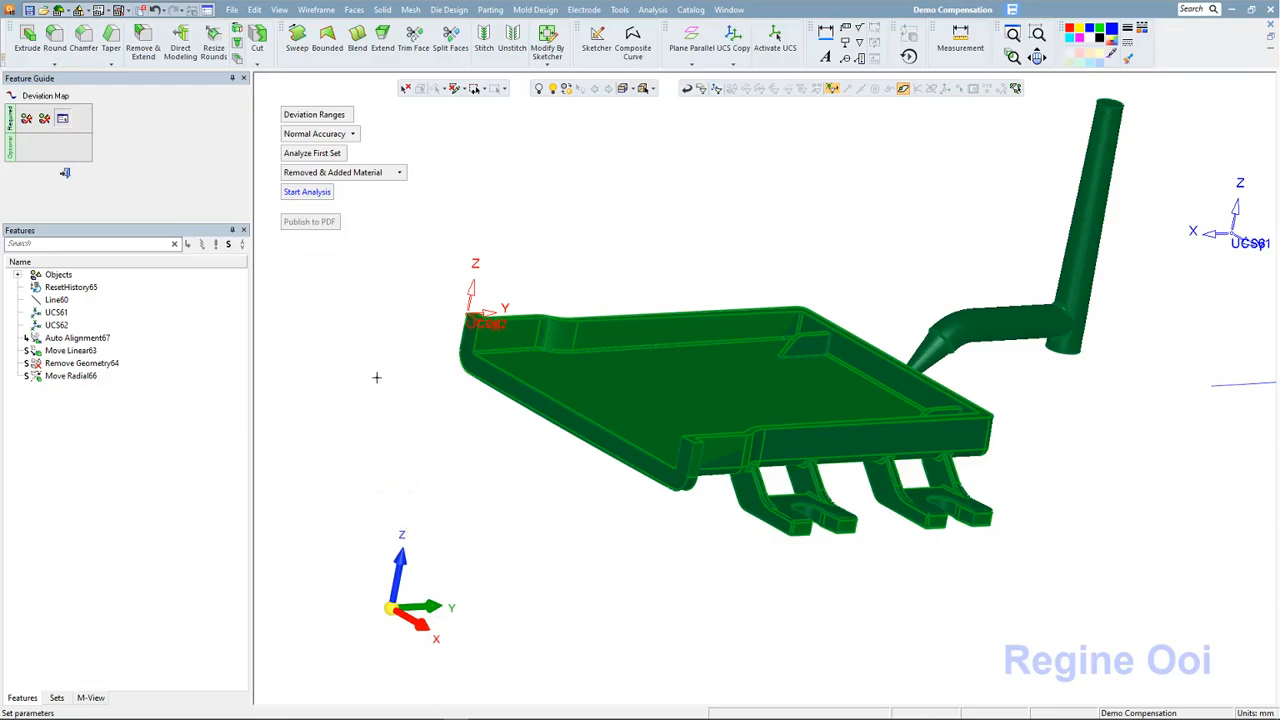
# Run the deviation analysis and attach distance labels to a cyan hook tip and the purple area of the tray floor
pyautogui.click(312, 191)
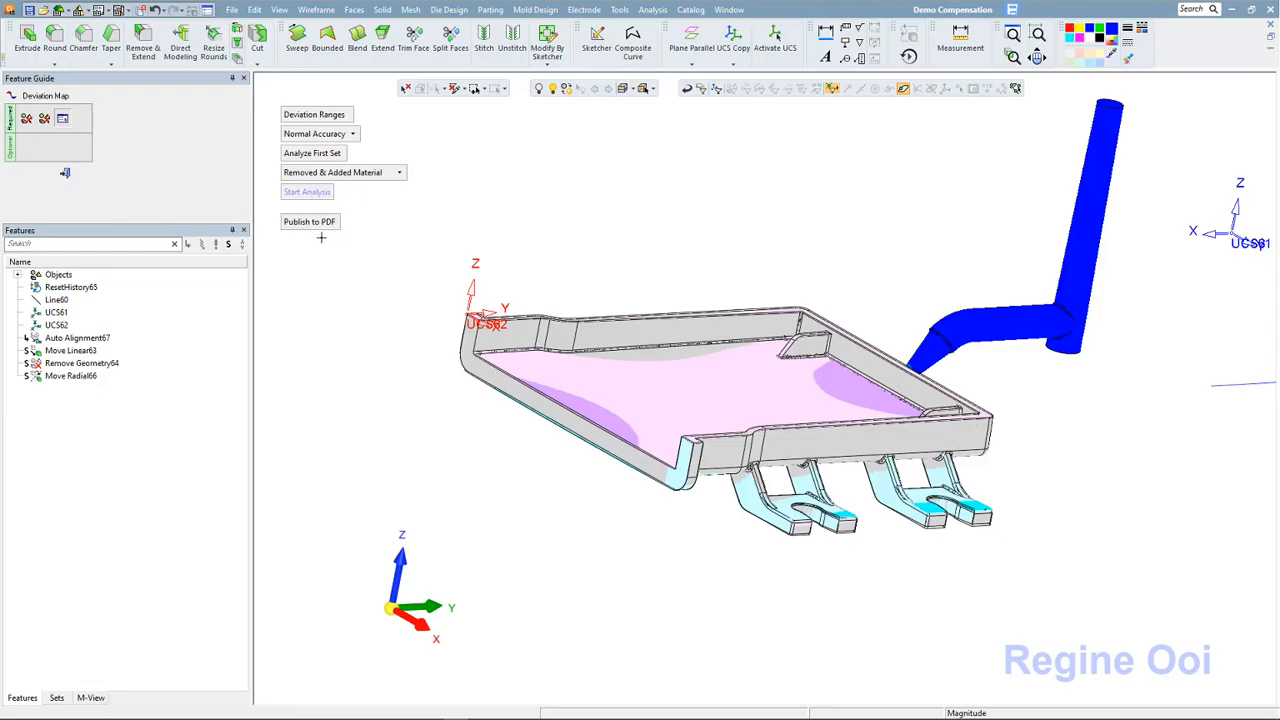
pyautogui.moveTo(518, 350); pyautogui.dragTo(439, 335, button='middle')
pyautogui.scroll(3, 438, 335)
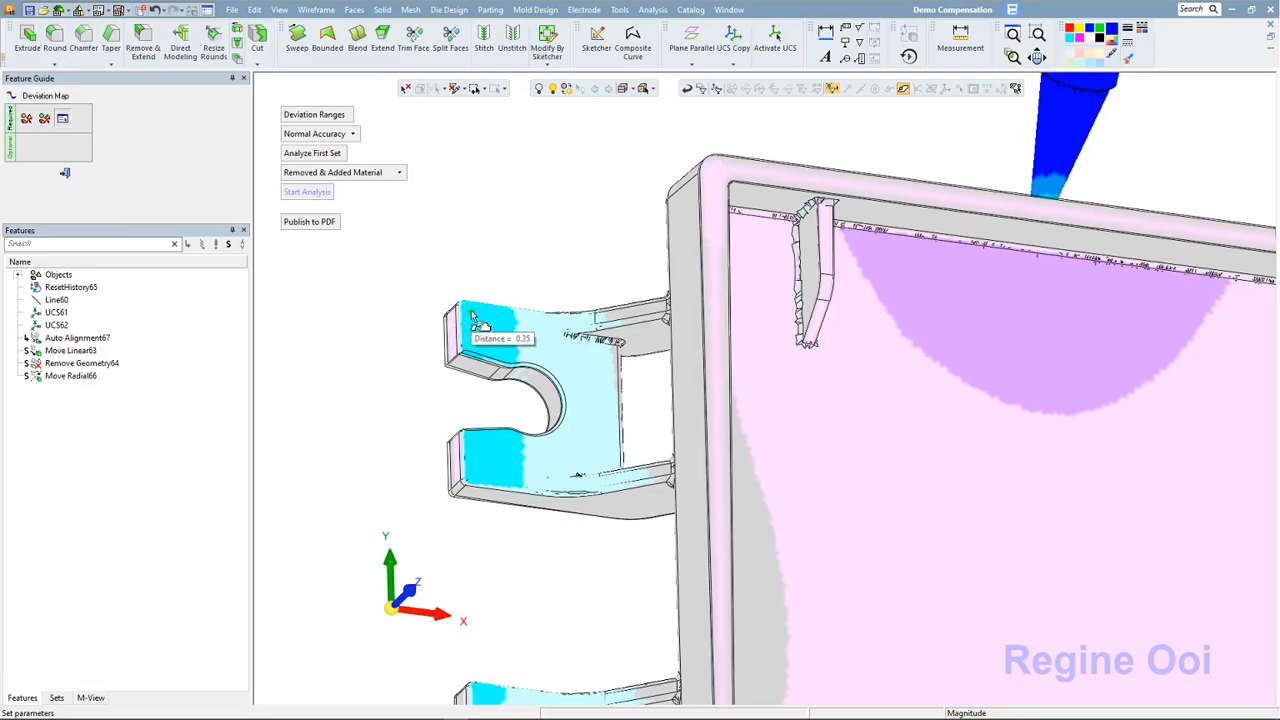
pyautogui.click(472, 314)
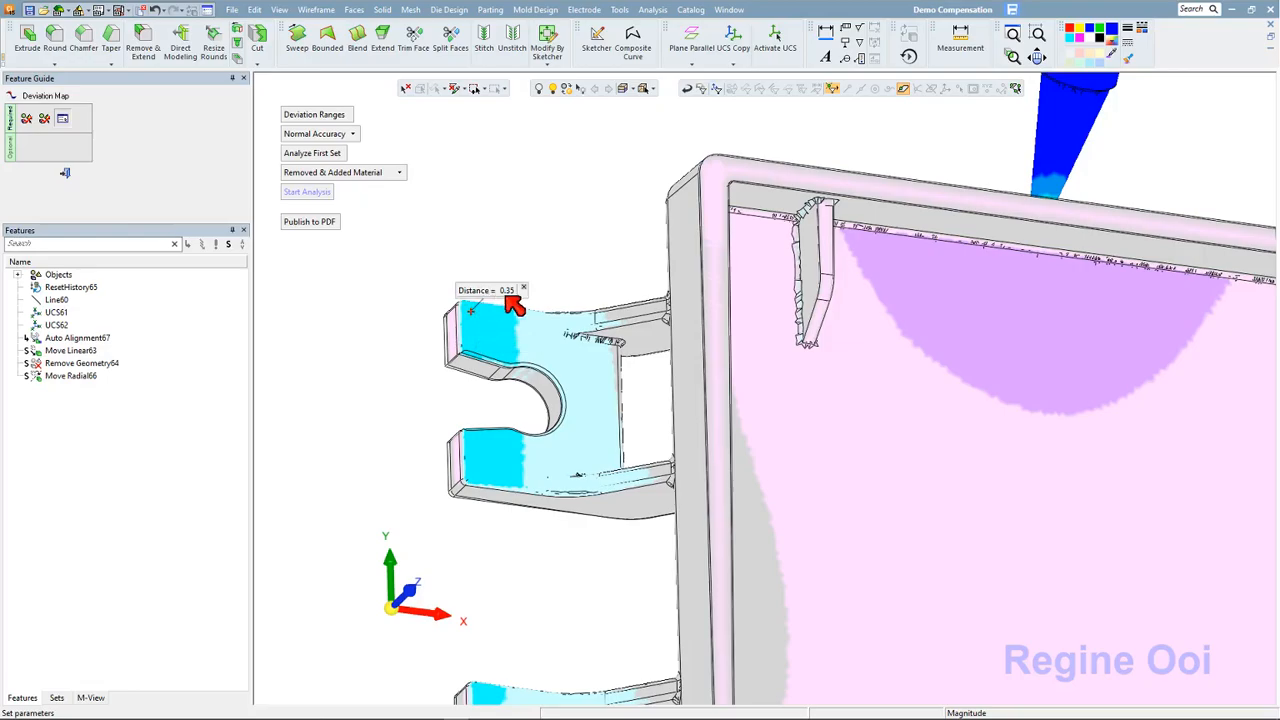
pyautogui.moveTo(940, 268)
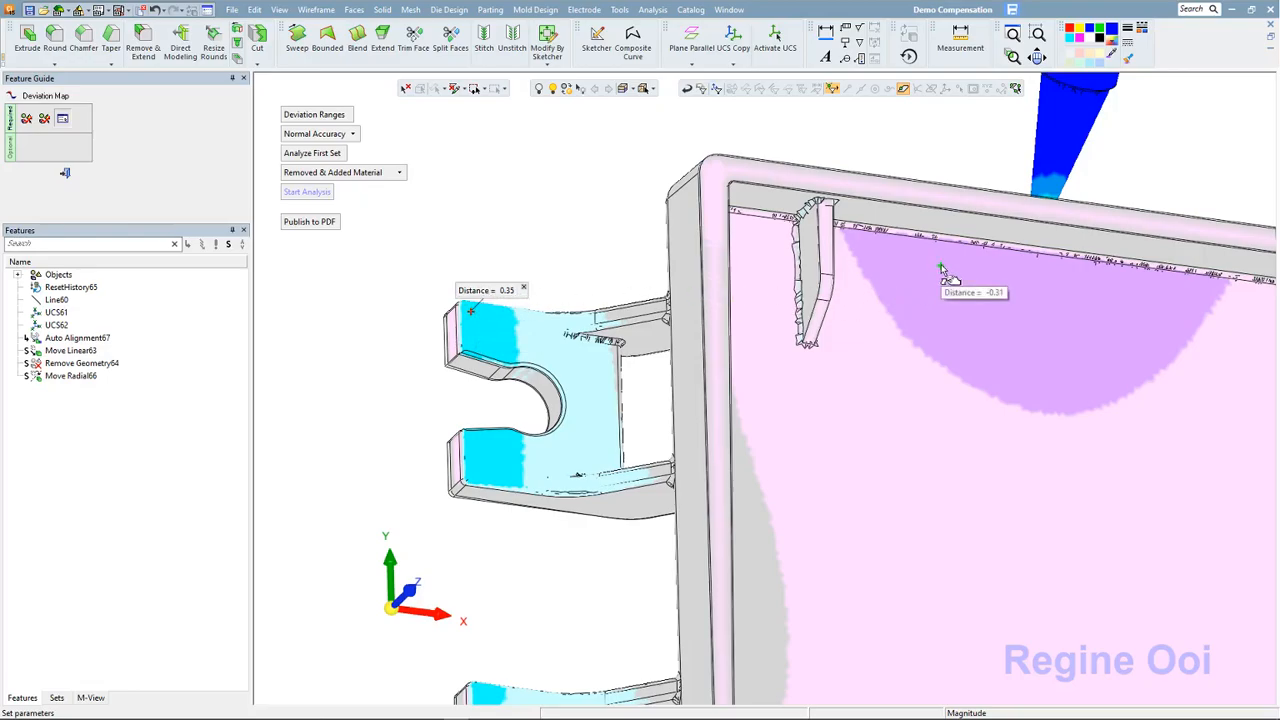
pyautogui.click(940, 268)
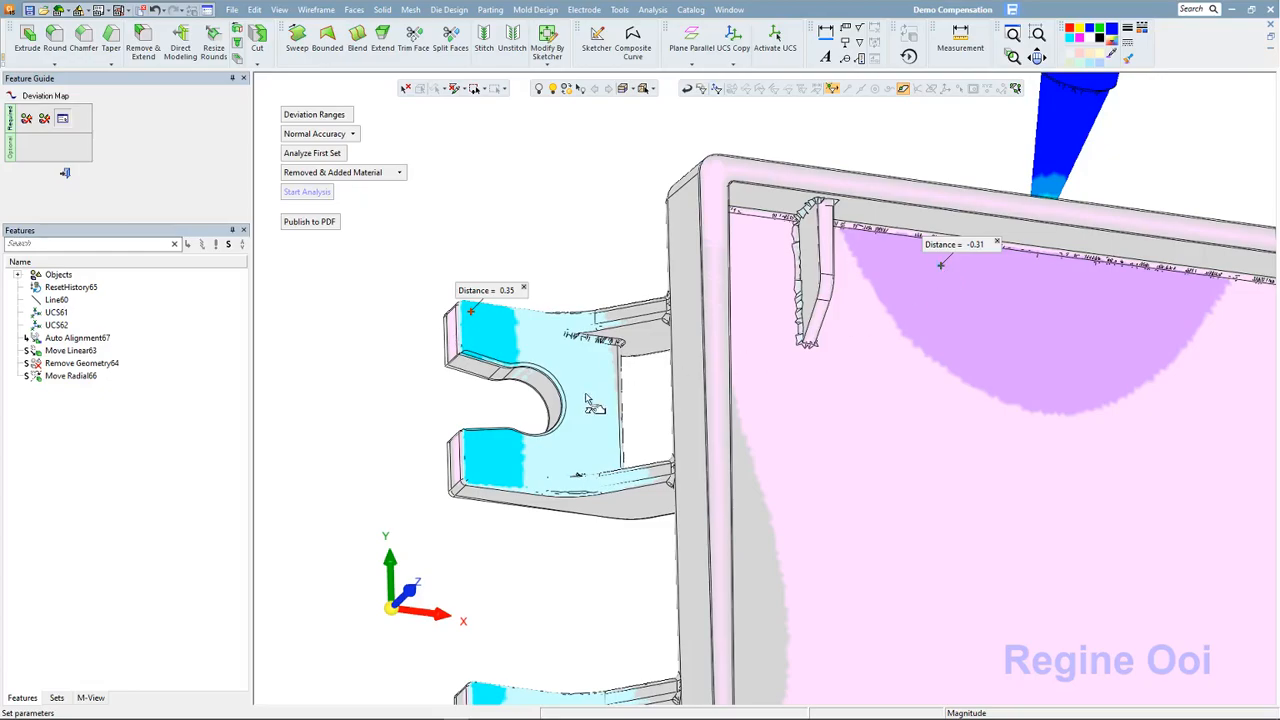
# Inspect the deviation colours on the part's underside and inner side, and close the Deviation Map
pyautogui.scroll(-3, 573, 400)
pyautogui.moveTo(522, 442); pyautogui.dragTo(712, 272, button='middle')
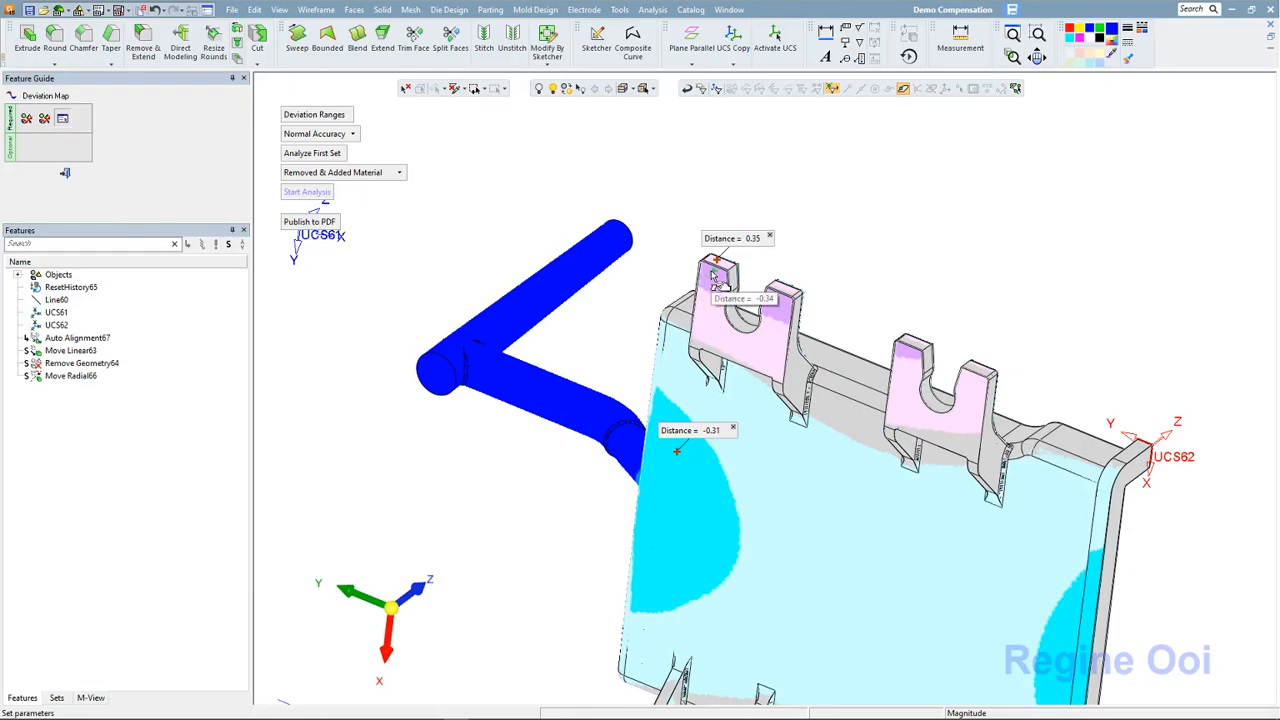
pyautogui.moveTo(713, 275); pyautogui.dragTo(669, 371, button='middle')
pyautogui.moveTo(805, 391); pyautogui.dragTo(777, 385, button='middle')
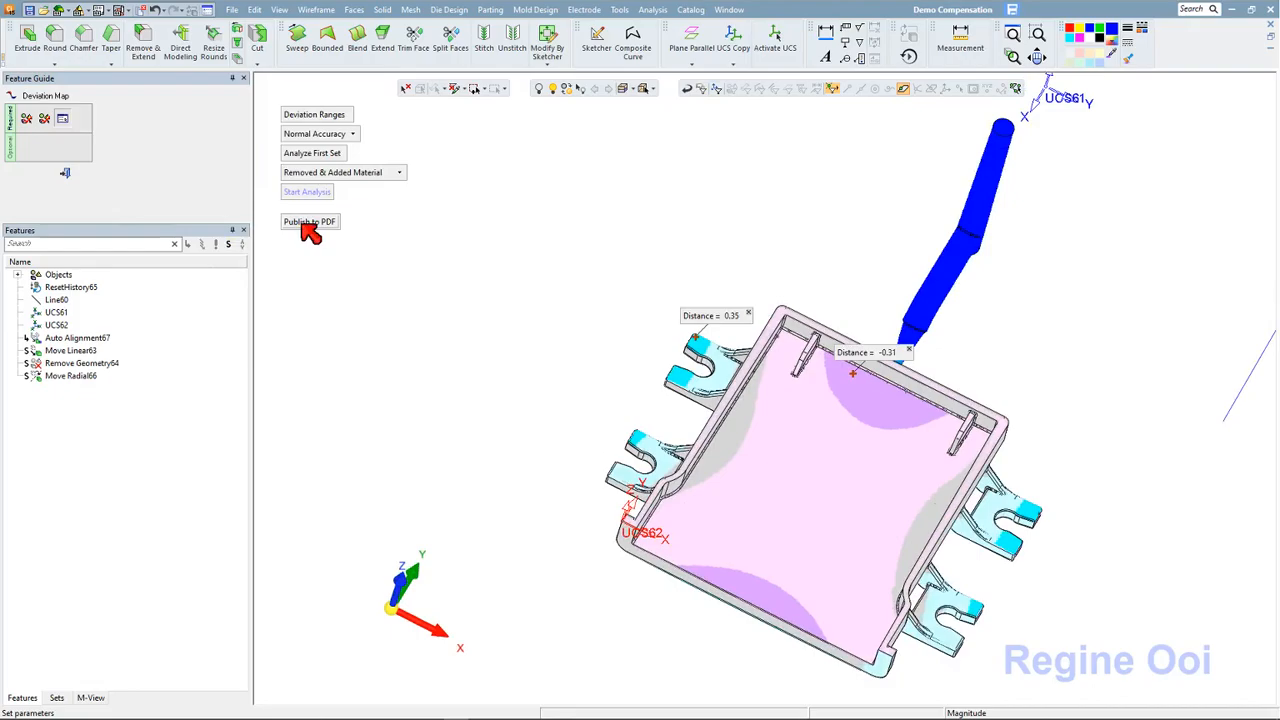
pyautogui.click(307, 222)
pyautogui.click(65, 173)
pyautogui.click(66, 174)
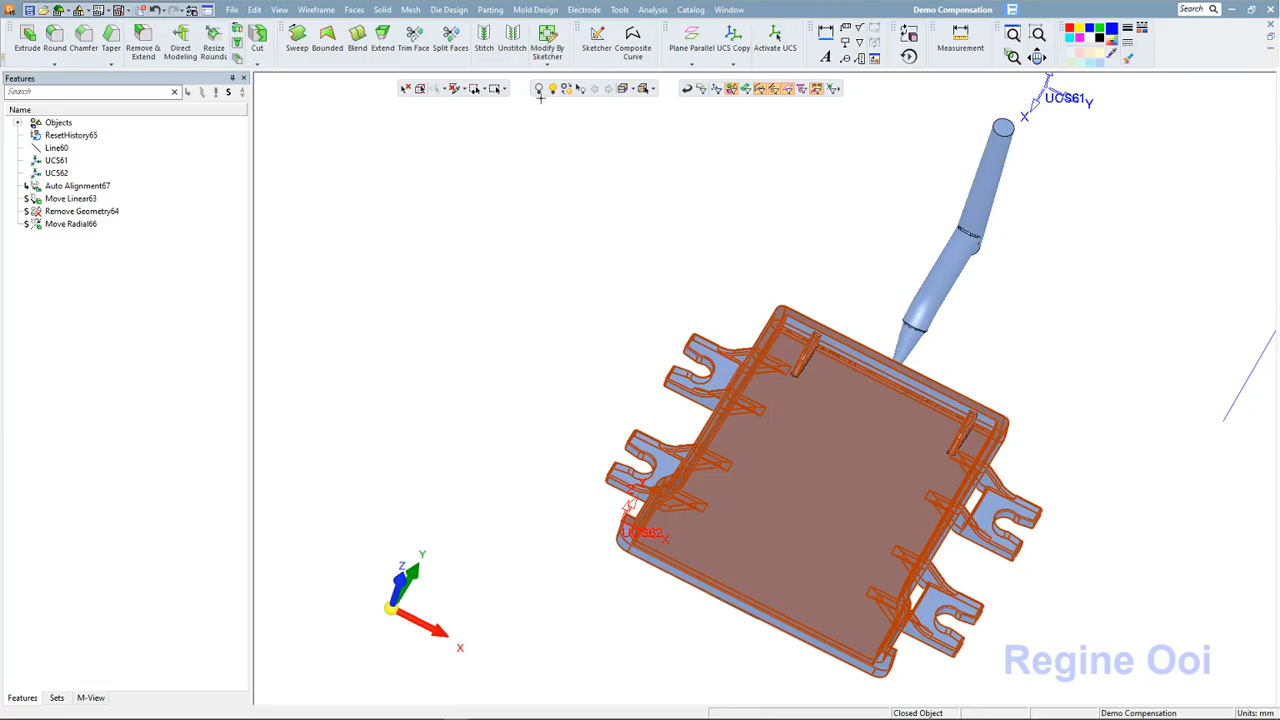
# Start Split/Copy Facets in Split & Select mode, view the mesh from above, and use polygon selection
pyautogui.click(446, 12)
pyautogui.moveTo(487, 11)
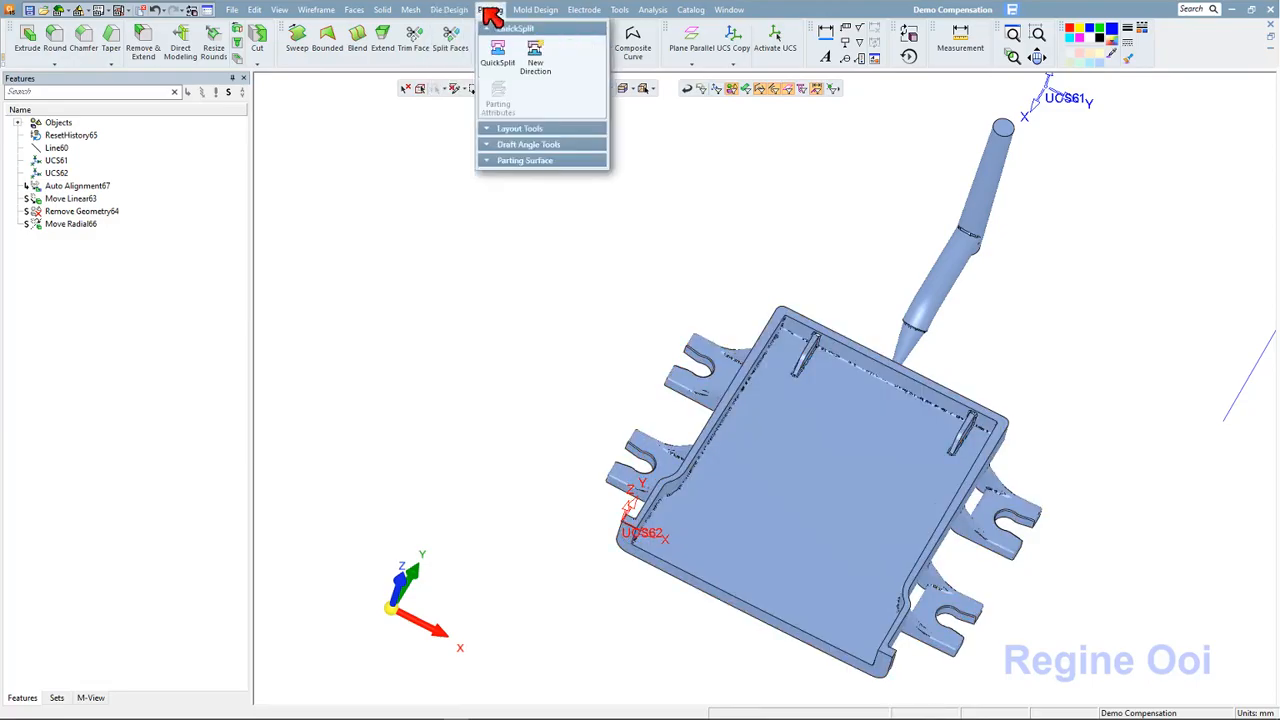
pyautogui.moveTo(412, 11)
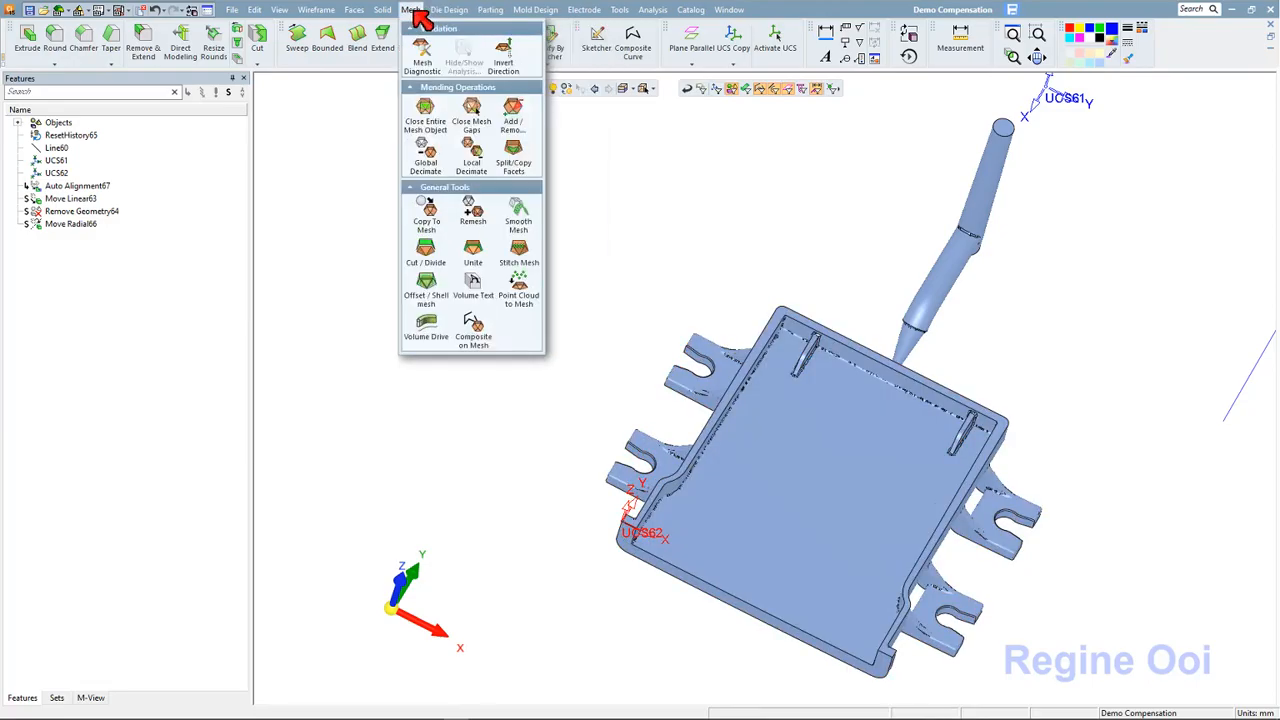
pyautogui.click(528, 172)
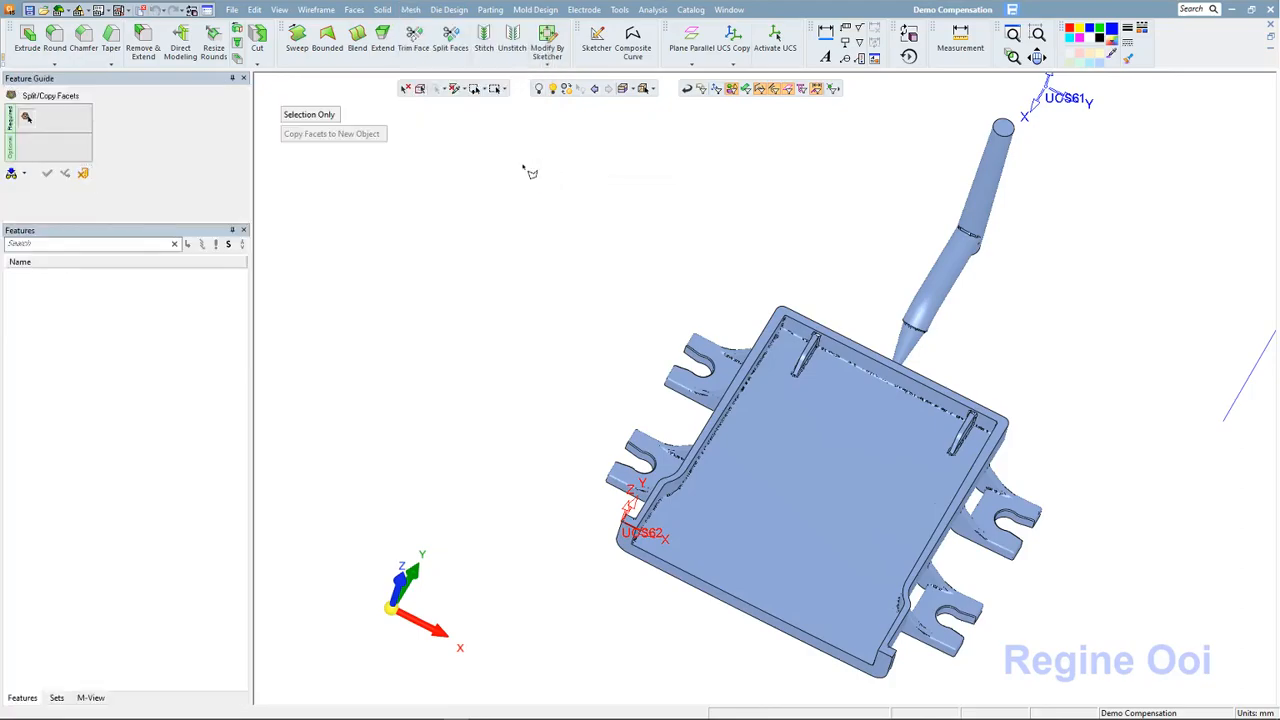
pyautogui.click(316, 116)
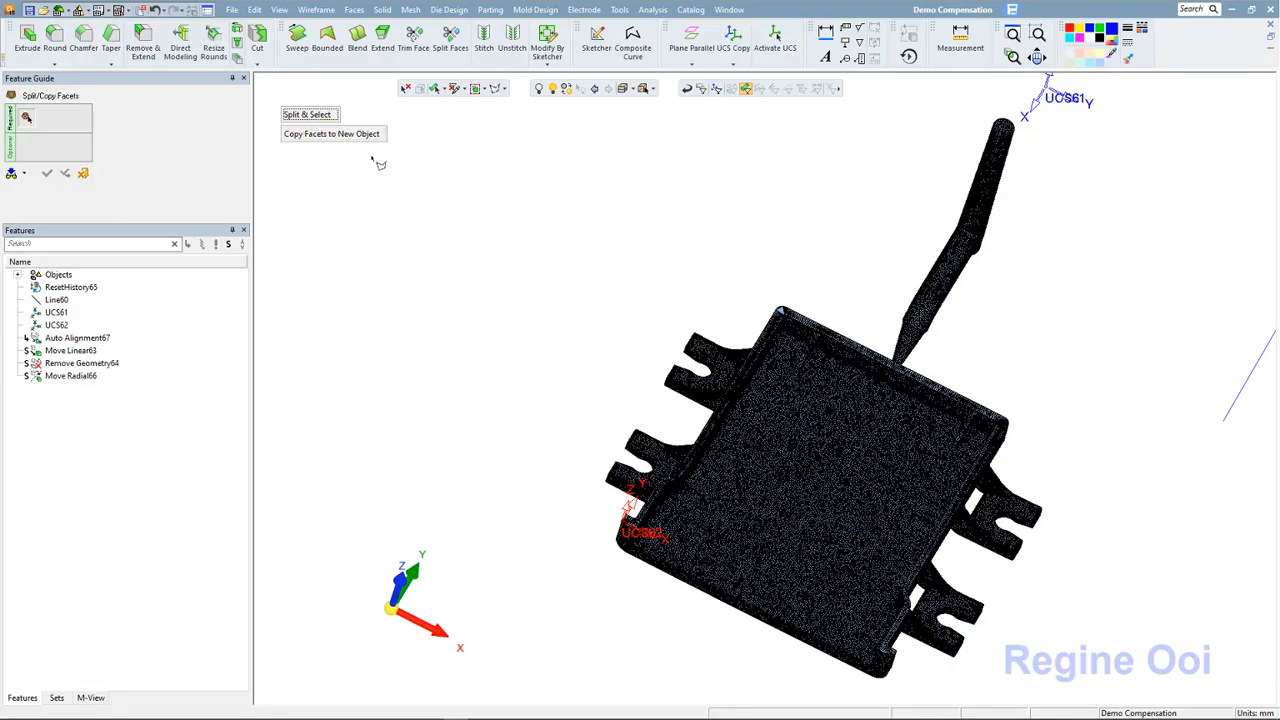
pyautogui.press('Home')
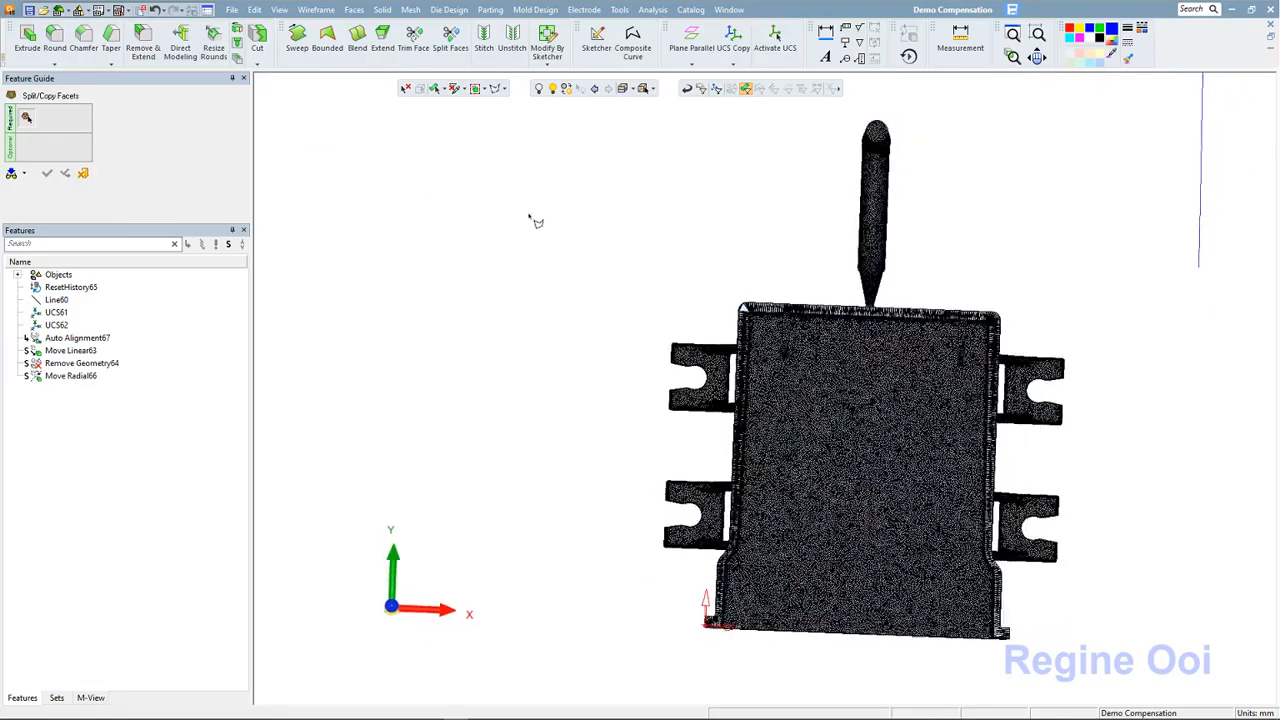
pyautogui.click(501, 89)
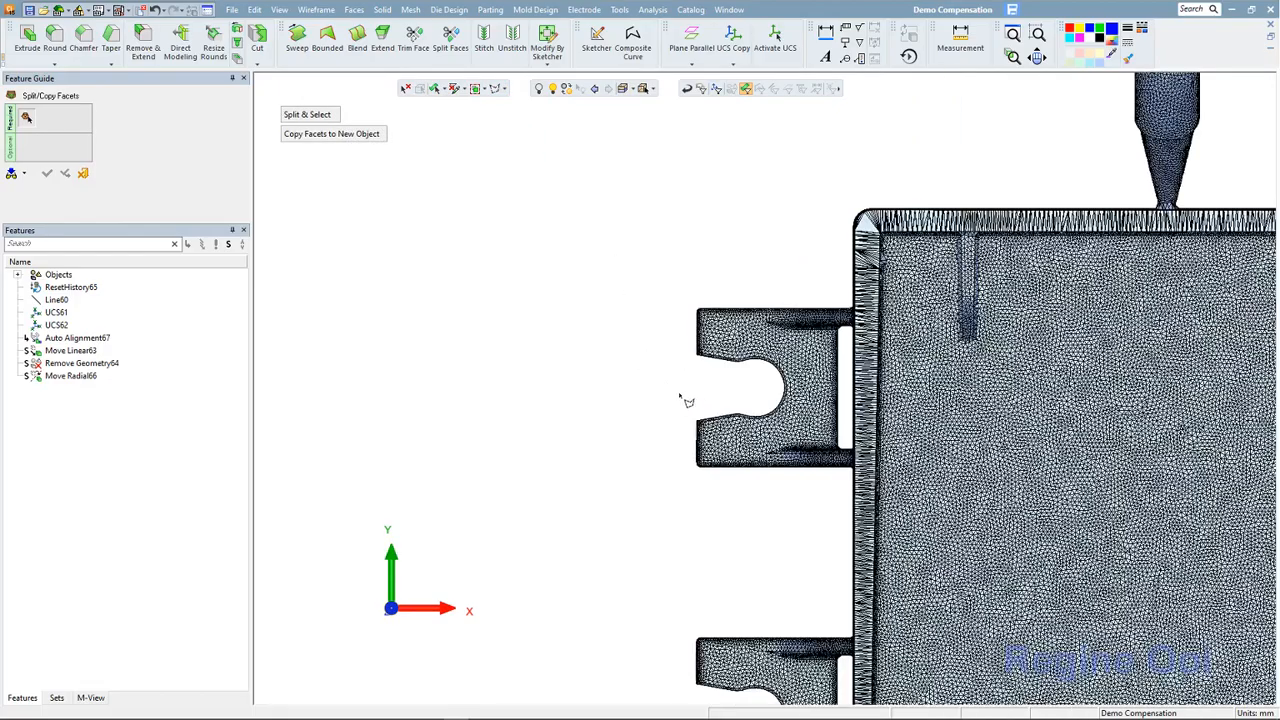
# Split and select a rectangular facet region on the upper prong of the part's upper-left hook
pyautogui.scroll(8, 685, 398)
pyautogui.keyDown('ctrl'); pyautogui.moveTo(668, 329); pyautogui.dragTo(630, 321, button='middle'); pyautogui.keyUp('ctrl')
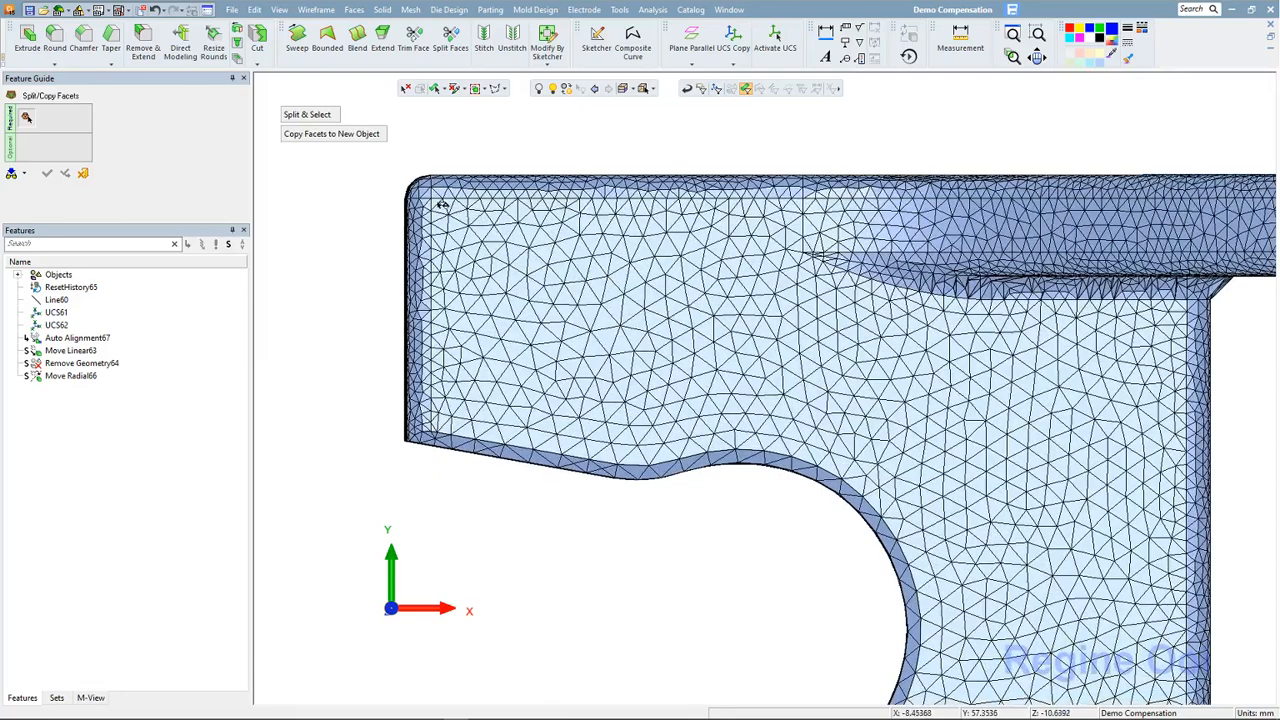
pyautogui.click(436, 423)
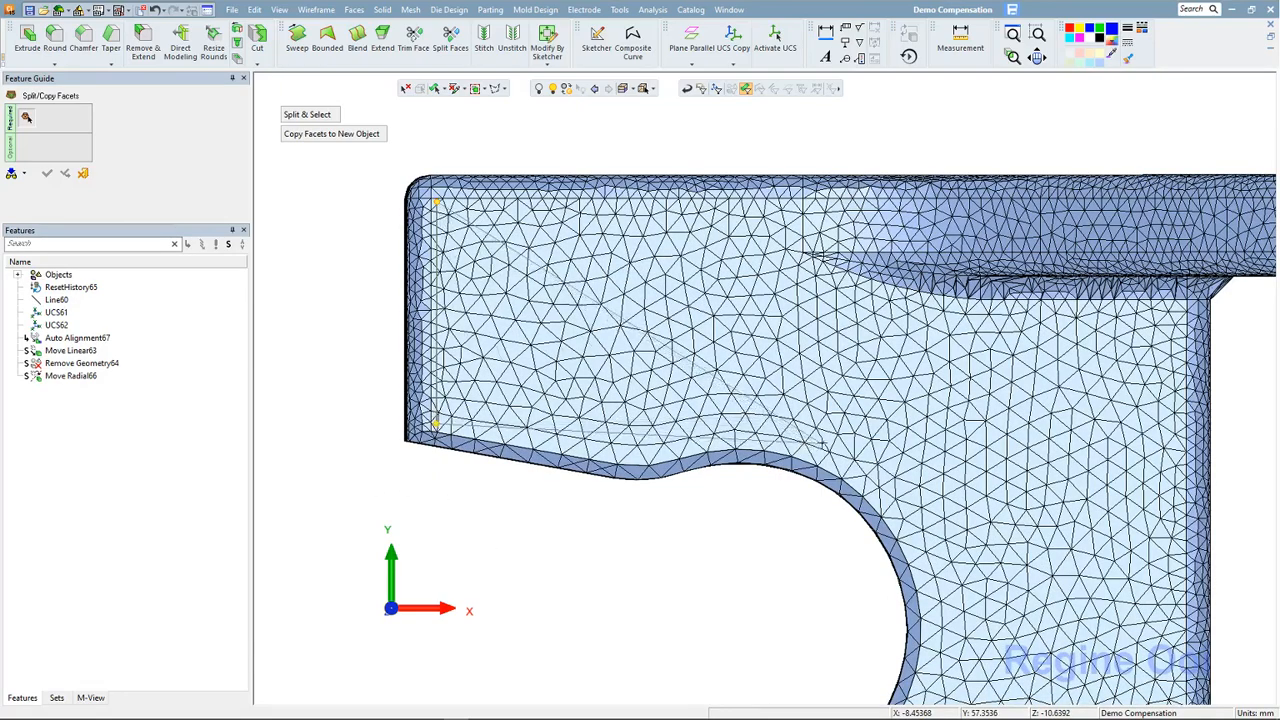
pyautogui.click(827, 433)
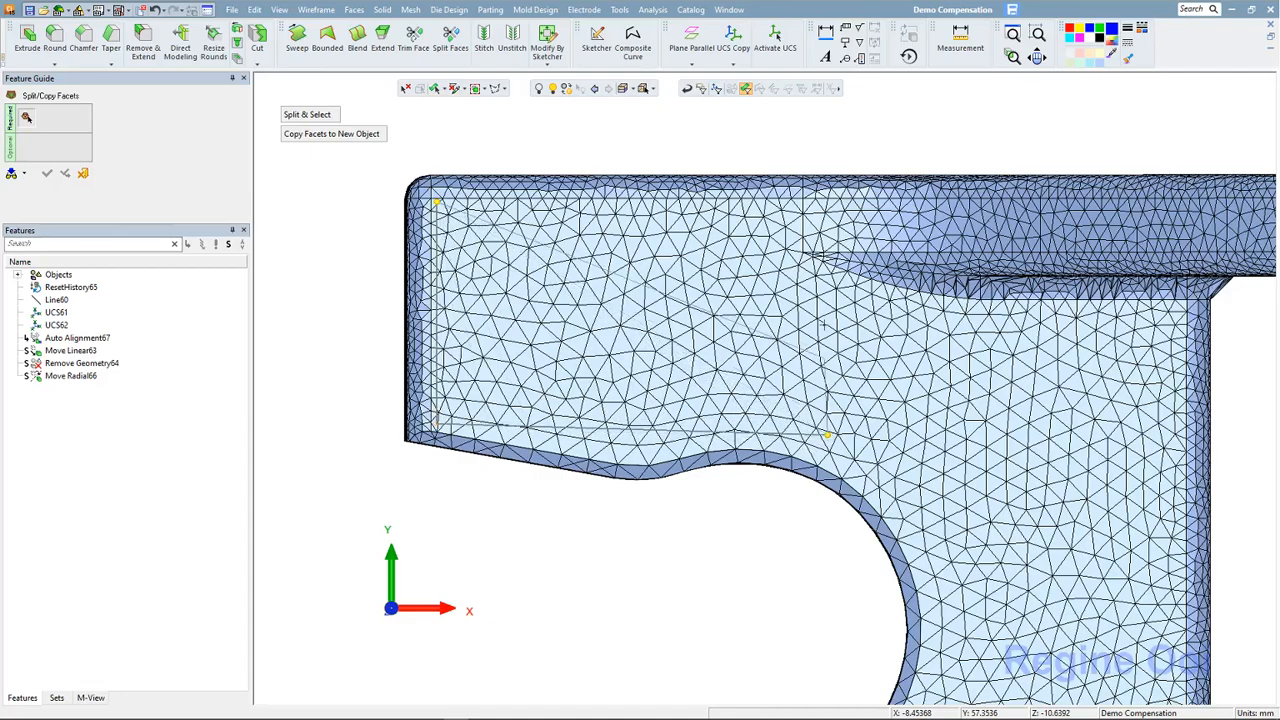
pyautogui.click(818, 202)
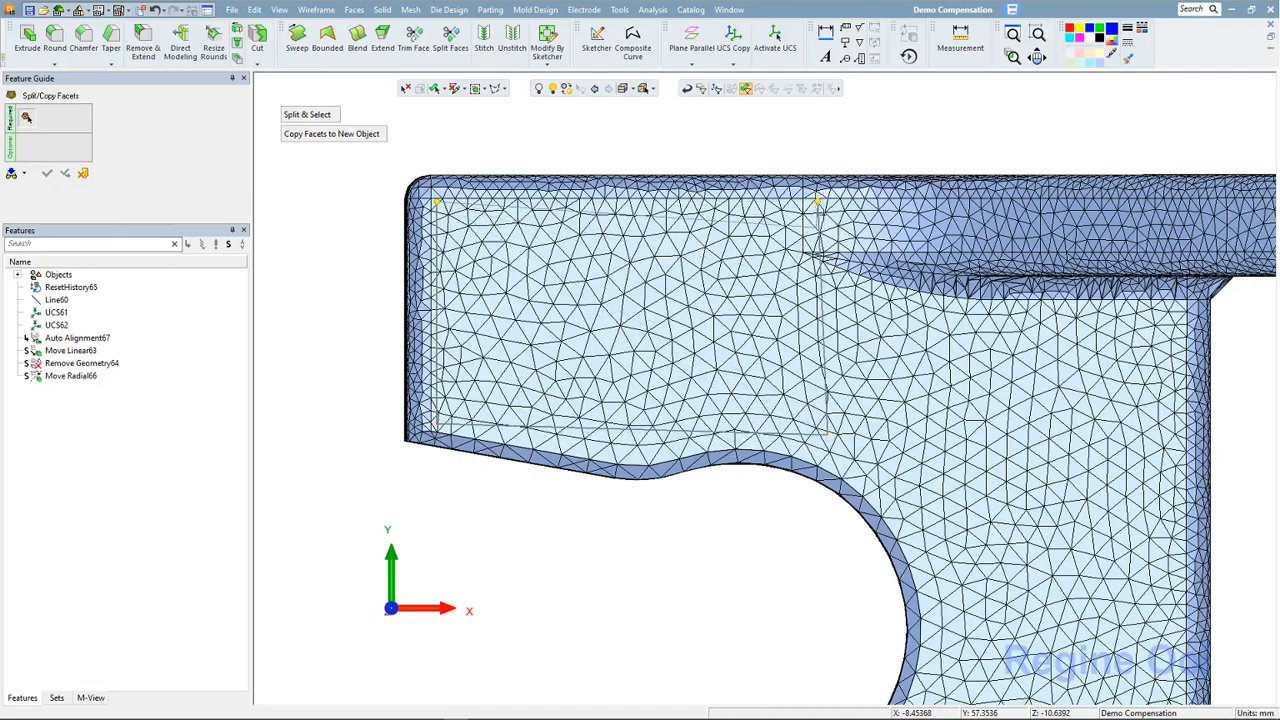
pyautogui.middleClick(818, 202)
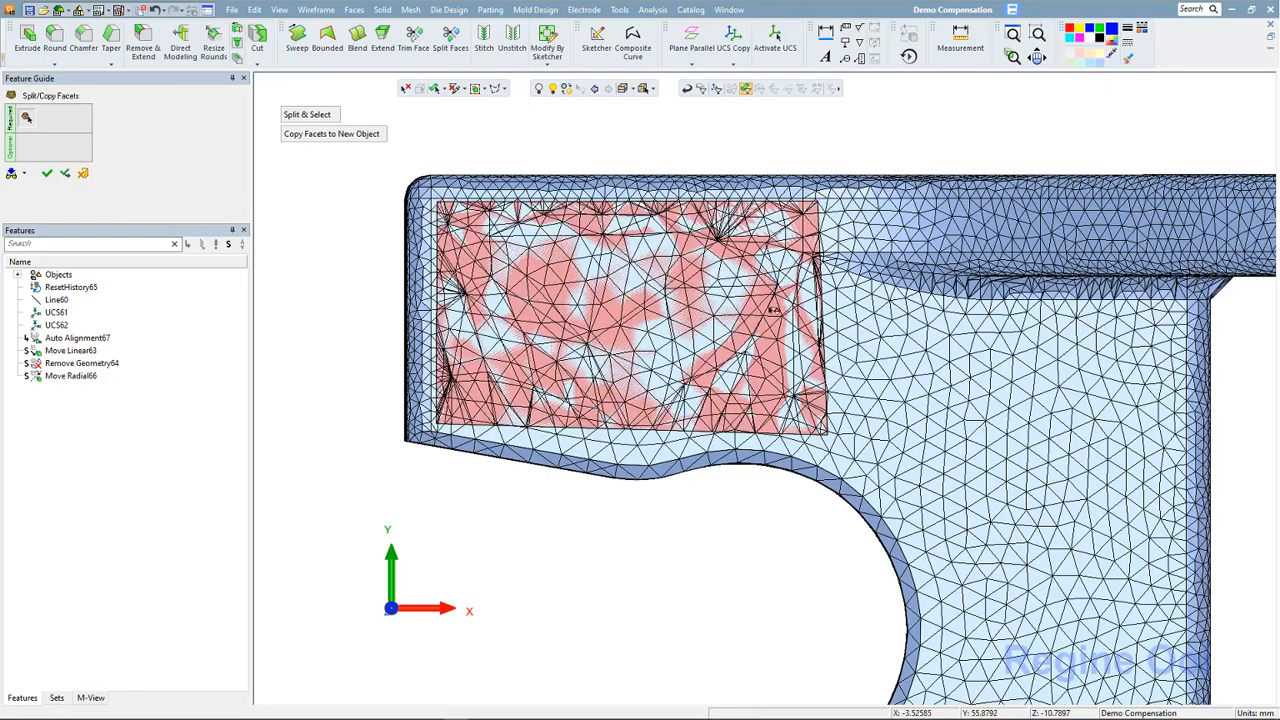
# Split and select a rectangular facet region on the lower prong of the part's upper-left hook
pyautogui.keyDown('ctrl'); pyautogui.moveTo(759, 385); pyautogui.dragTo(746, 443, button='right'); pyautogui.keyUp('ctrl')
pyautogui.keyDown('ctrl'); pyautogui.moveTo(746, 443); pyautogui.dragTo(671, 220, button='middle'); pyautogui.keyUp('ctrl')
pyautogui.keyDown('ctrl'); pyautogui.moveTo(625, 441); pyautogui.dragTo(609, 403, button='right'); pyautogui.keyUp('ctrl')
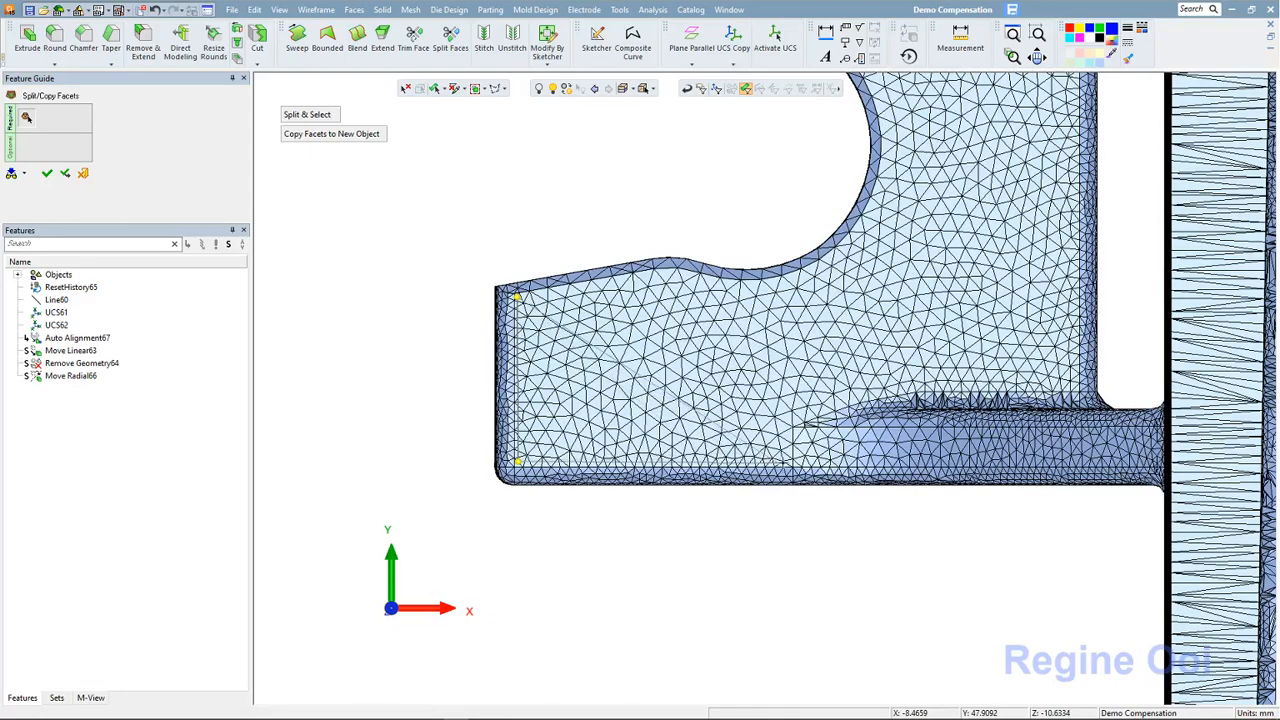
pyautogui.click(798, 462)
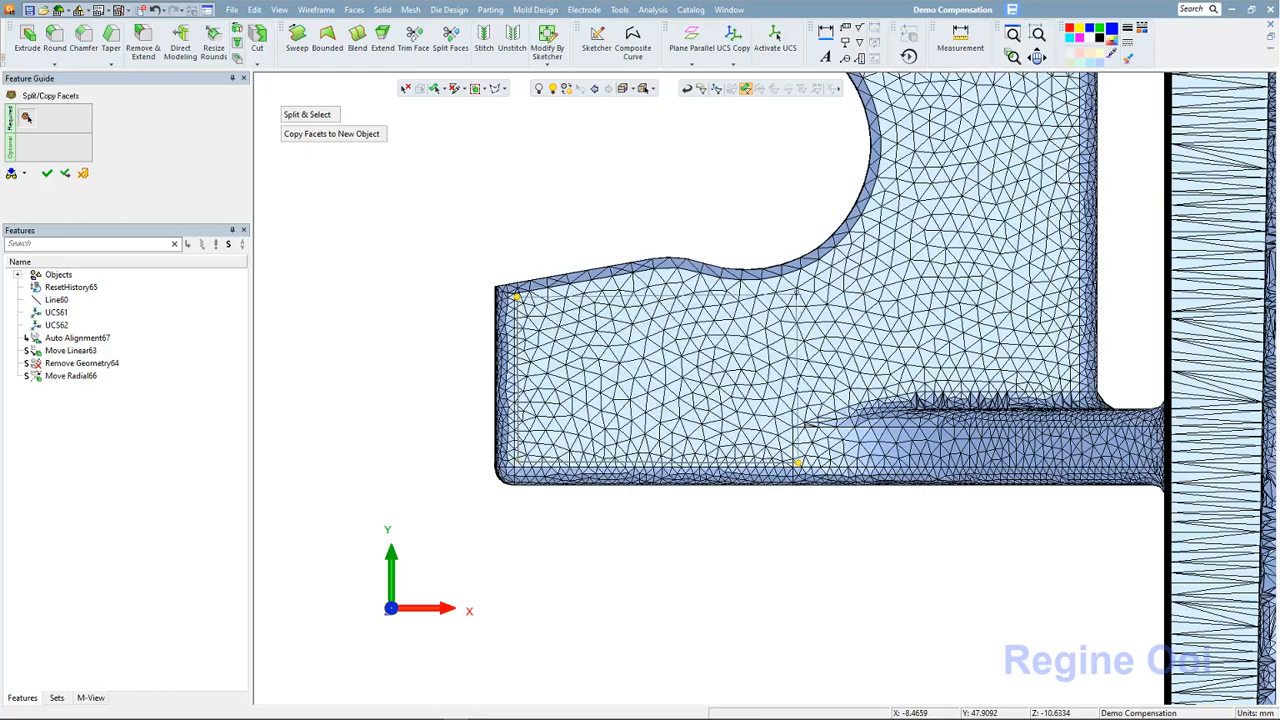
pyautogui.click(796, 294)
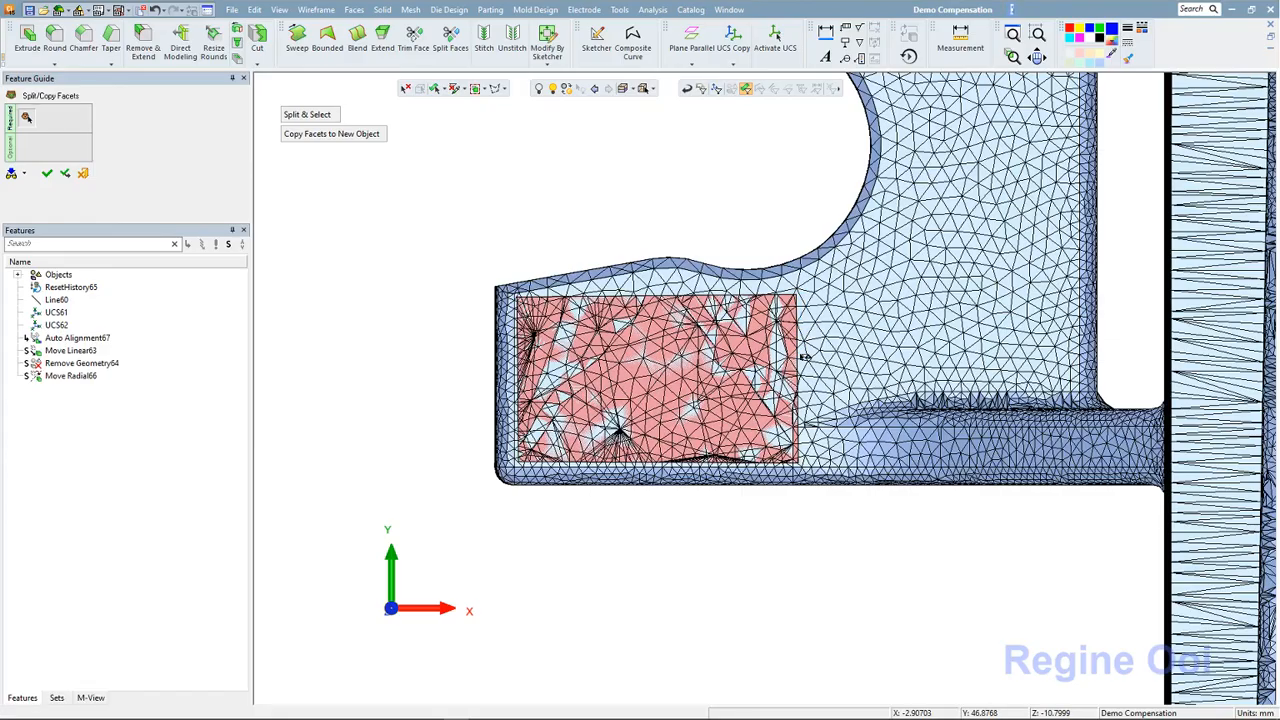
# Split and select a rectangular facet region on the upper prong of the part's lower-left hook
pyautogui.scroll(-5, 801, 349)
pyautogui.scroll(8, 783, 446)
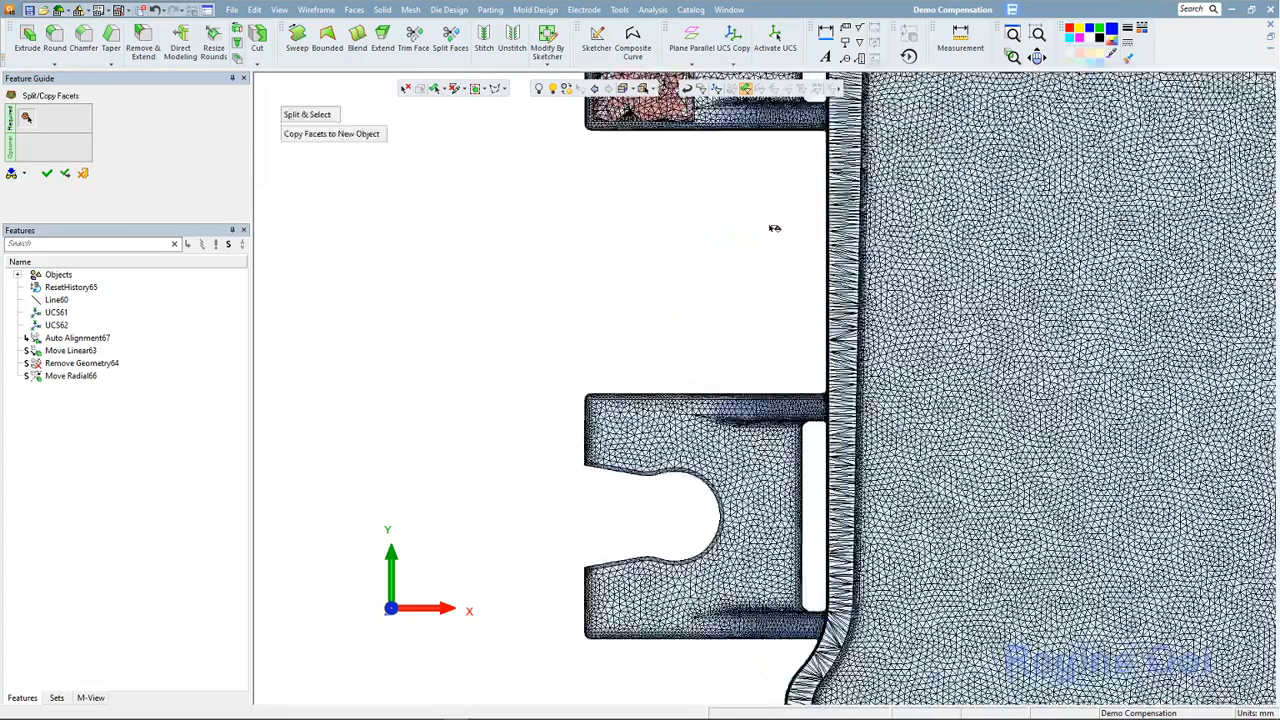
pyautogui.keyDown('ctrl'); pyautogui.moveTo(696, 407); pyautogui.dragTo(719, 250, button='middle'); pyautogui.keyUp('ctrl')
pyautogui.scroll(3, 719, 252)
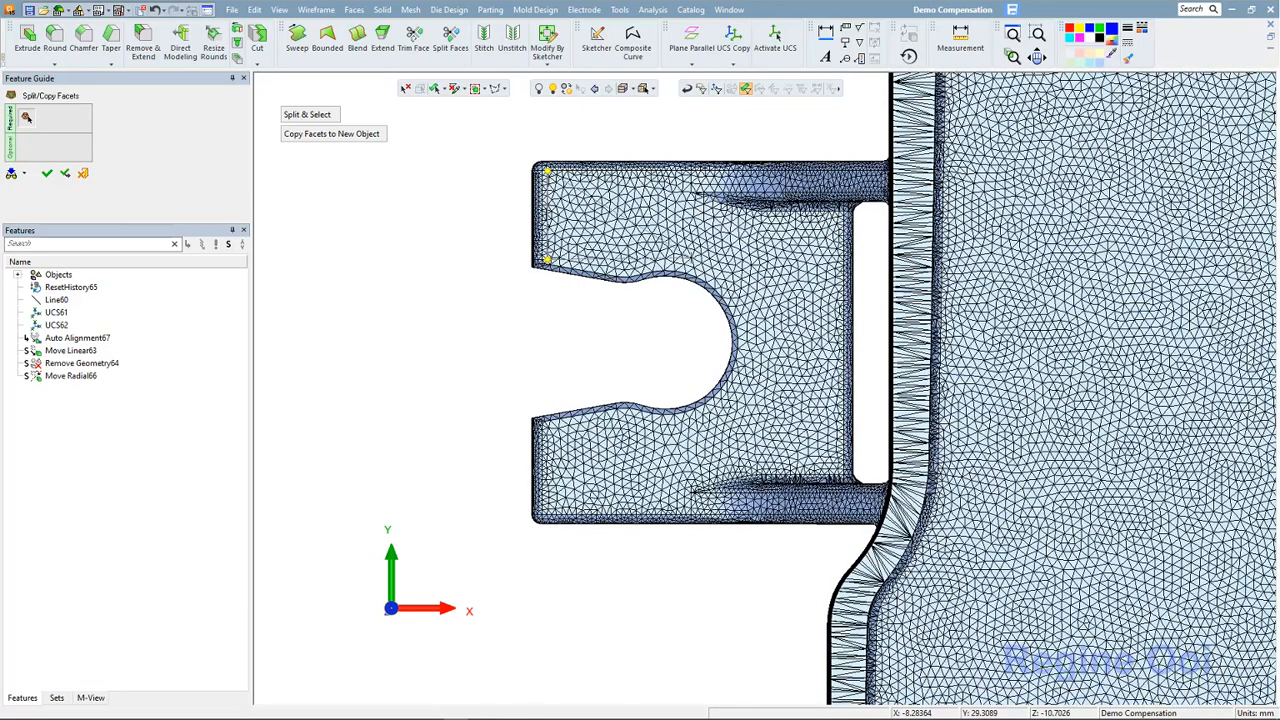
pyautogui.click(696, 262)
pyautogui.click(692, 172)
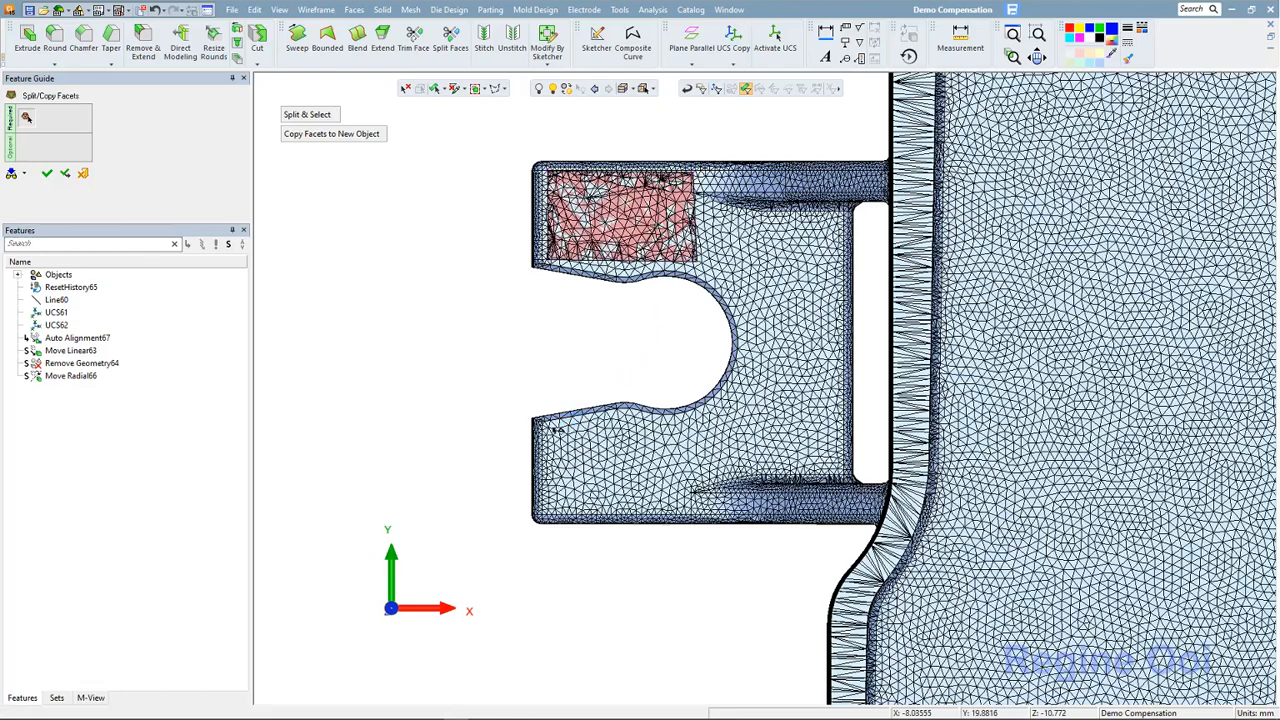
# Split and select a rectangular region on the lower-left hook's lower prong, and apply the mesh split, keeping the command active
pyautogui.click(548, 424)
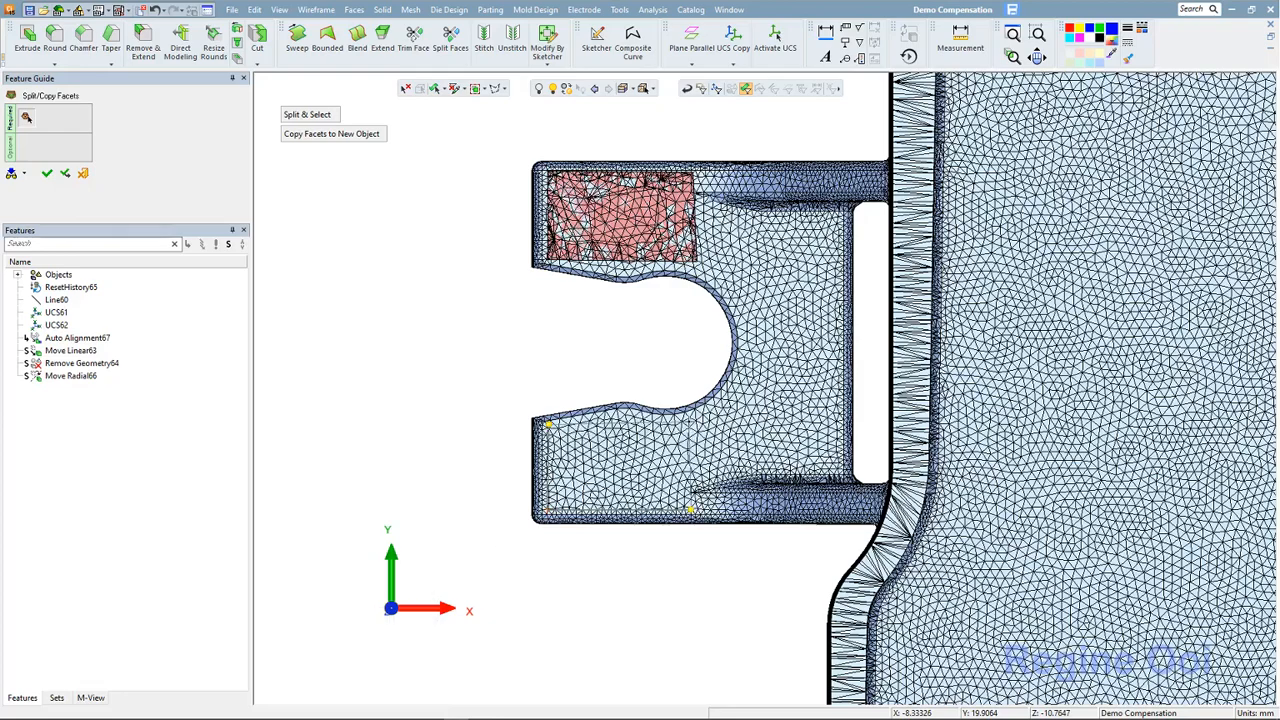
pyautogui.click(688, 422)
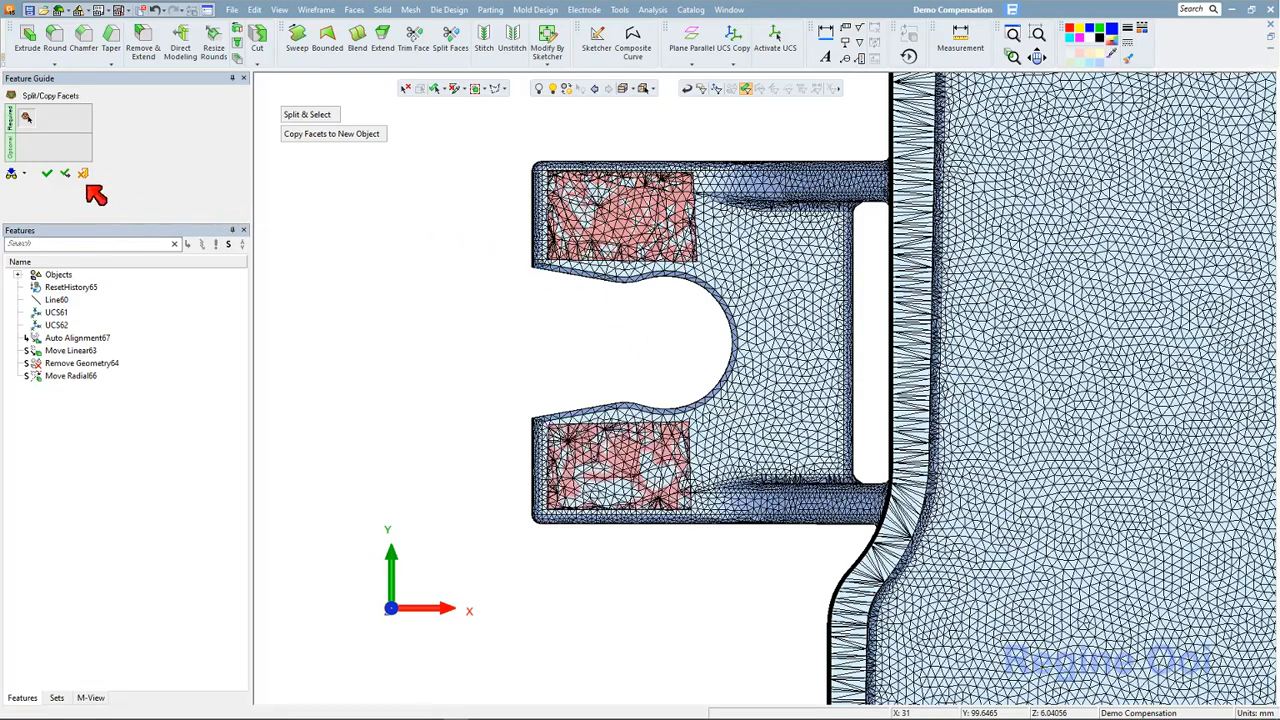
pyautogui.click(65, 174)
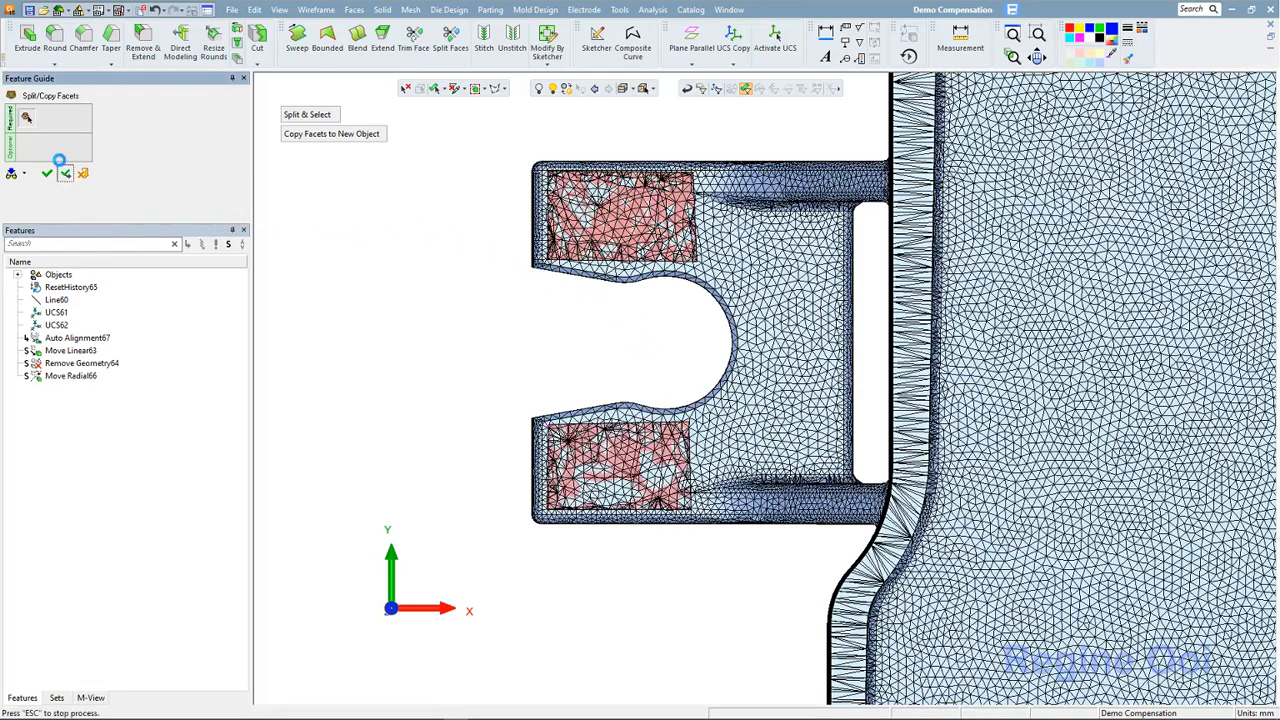
# Split and select rectangular facet regions on both prongs of the part's upper-right hook
pyautogui.scroll(-5, 623, 249)
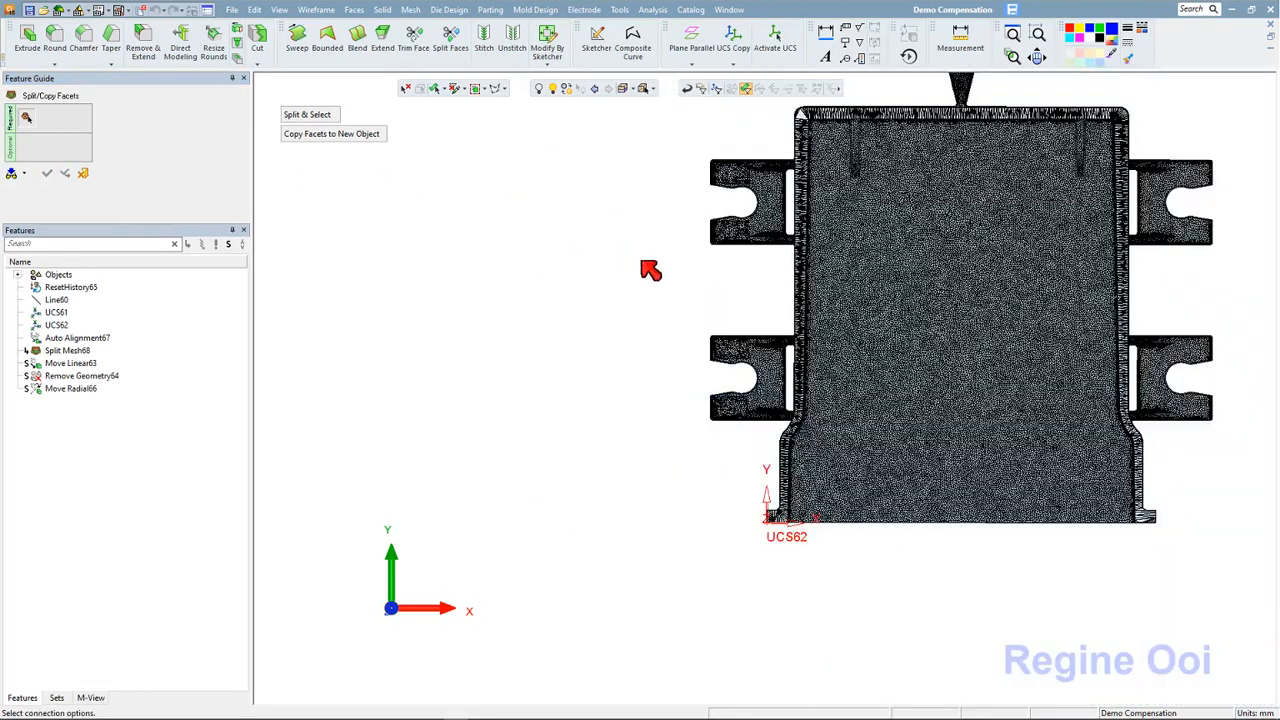
pyautogui.keyDown('ctrl'); pyautogui.moveTo(852, 346); pyautogui.dragTo(477, 388, button='middle'); pyautogui.keyUp('ctrl')
pyautogui.scroll(1, 782, 229)
pyautogui.scroll(5, 795, 232)
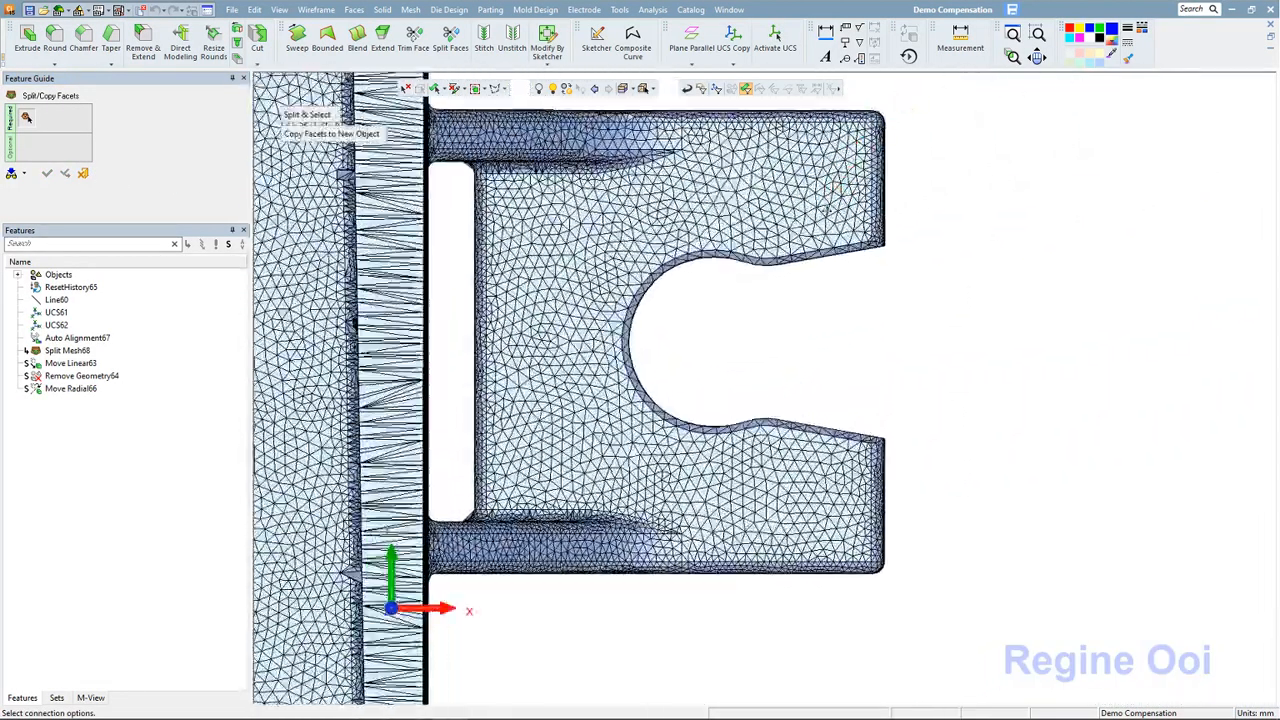
pyautogui.moveTo(680, 130); pyautogui.dragTo(660, 228, button='middle')
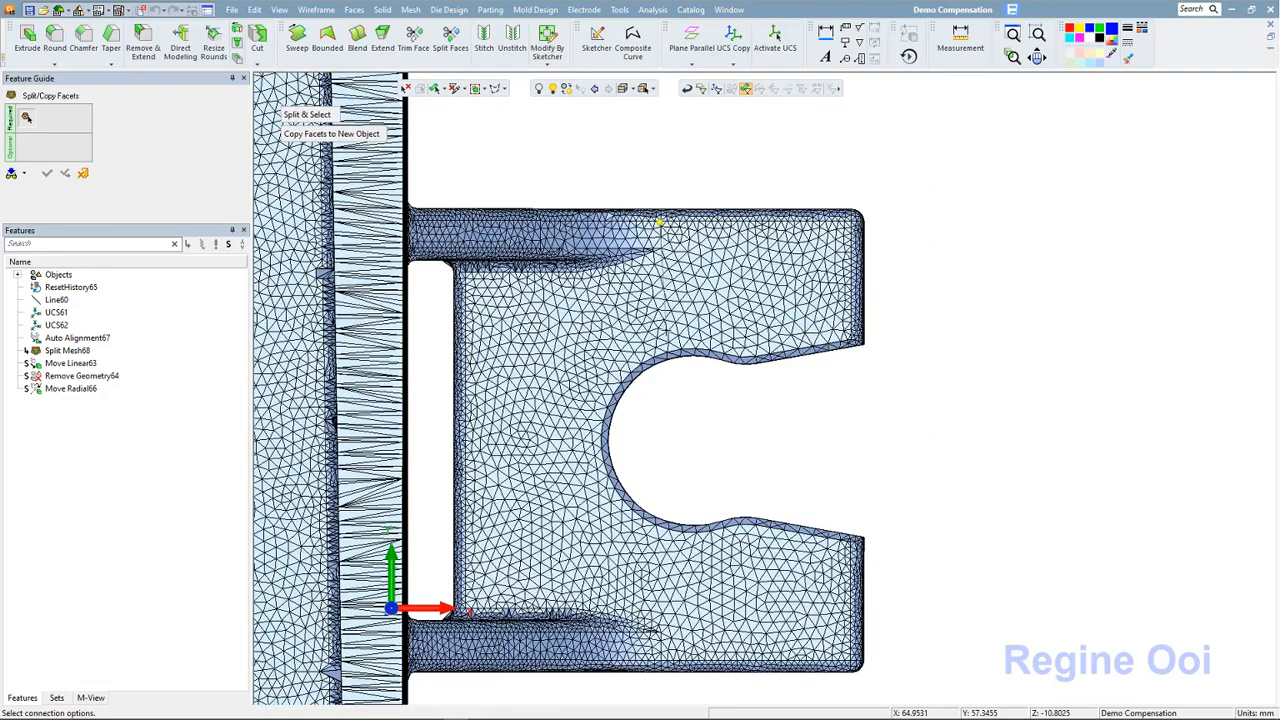
pyautogui.click(656, 342)
pyautogui.click(845, 344)
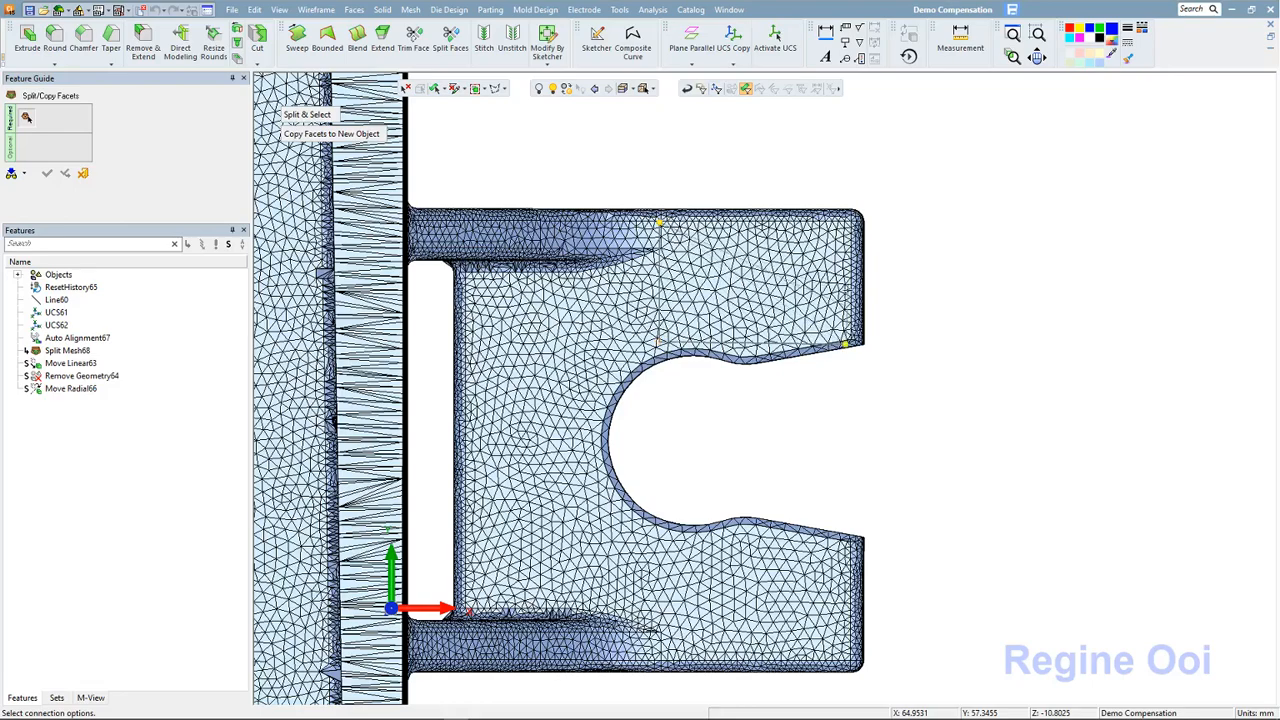
pyautogui.click(843, 225)
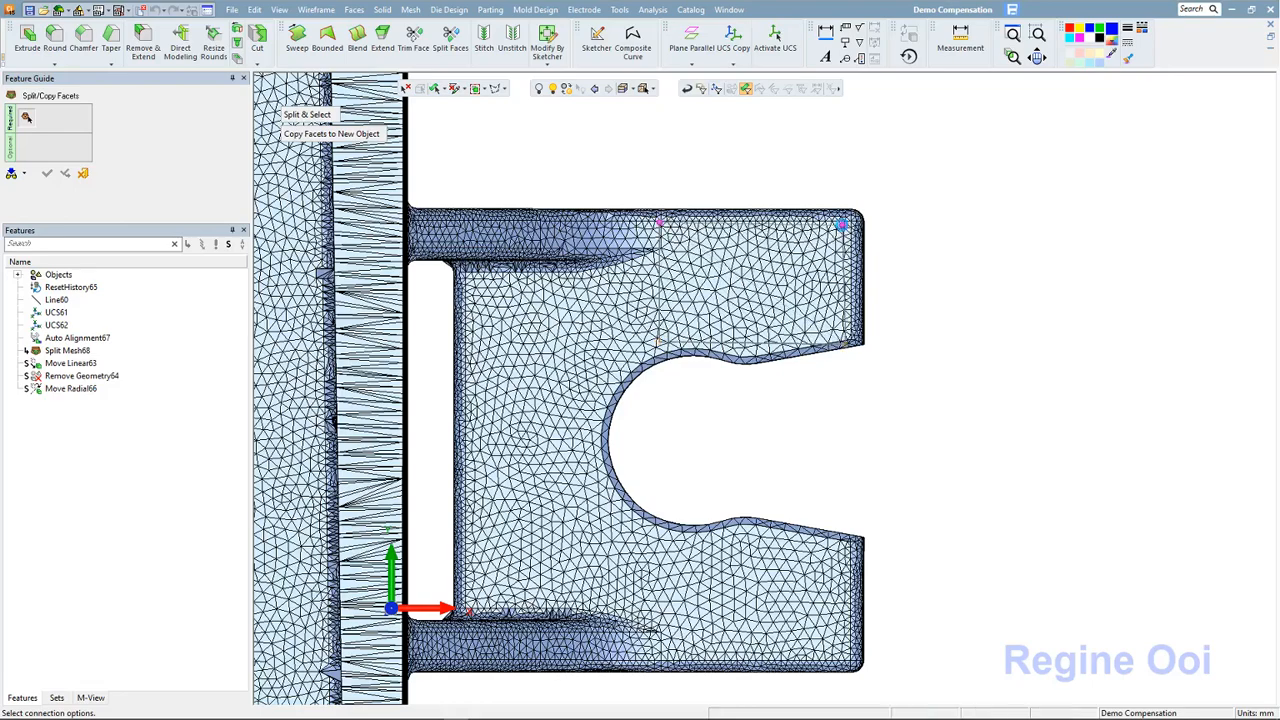
pyautogui.middleClick(677, 544)
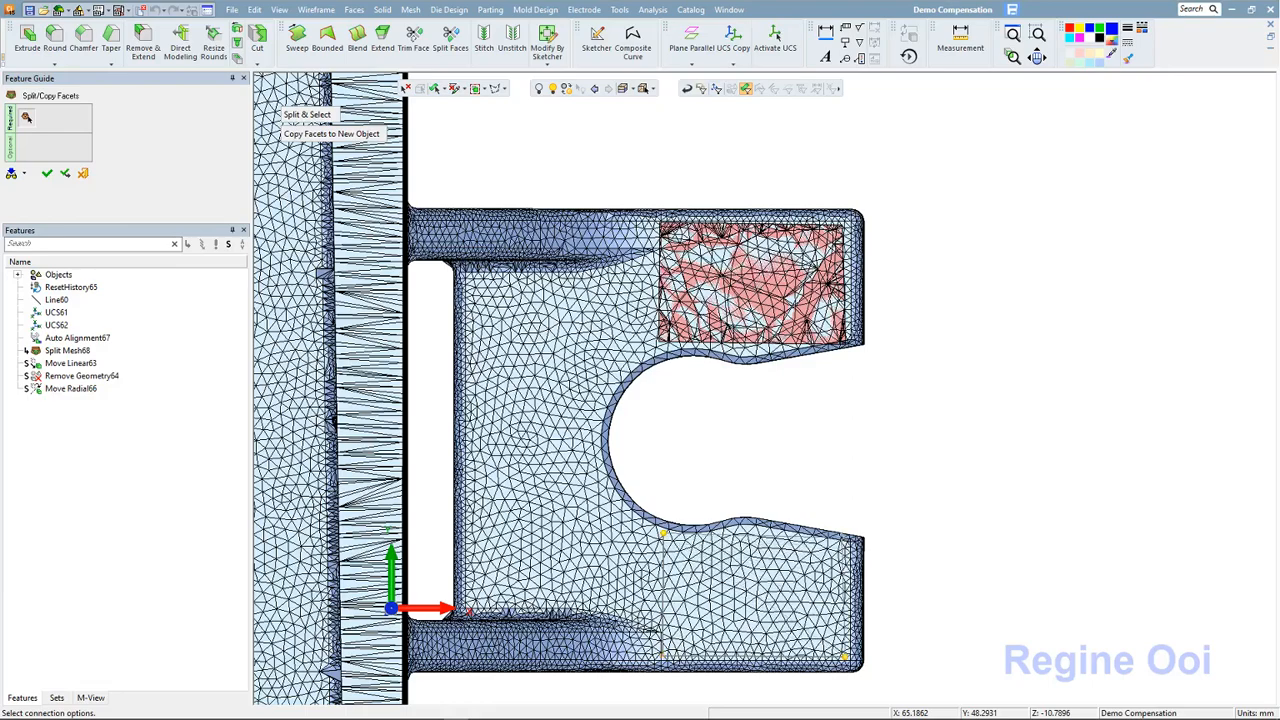
pyautogui.click(840, 537)
# Split and select a rectangular facet region on the upper prong of the part's lower-right hook
pyautogui.moveTo(798, 510); pyautogui.dragTo(758, 364, button='middle')
pyautogui.scroll(-2, 738, 549)
pyautogui.moveTo(729, 510); pyautogui.dragTo(711, 251, button='middle')
pyautogui.scroll(-4, 714, 514)
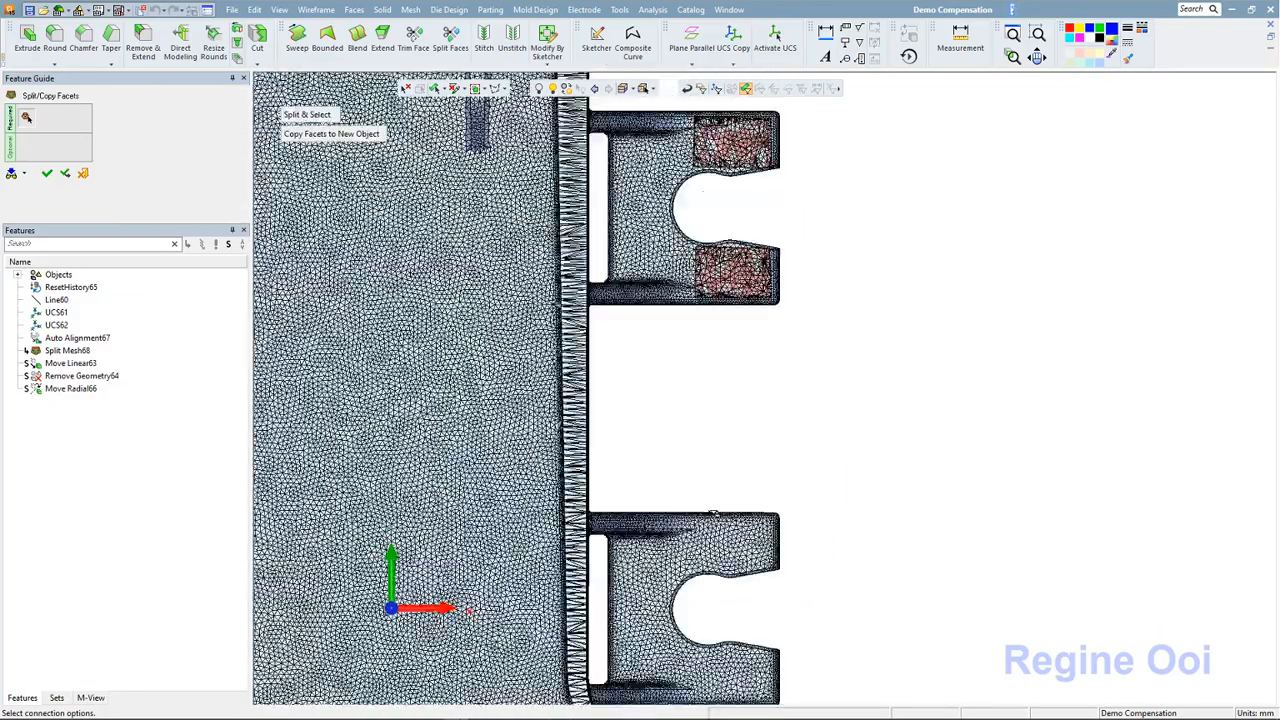
pyautogui.scroll(5, 710, 455)
pyautogui.moveTo(711, 542); pyautogui.dragTo(725, 371, button='middle')
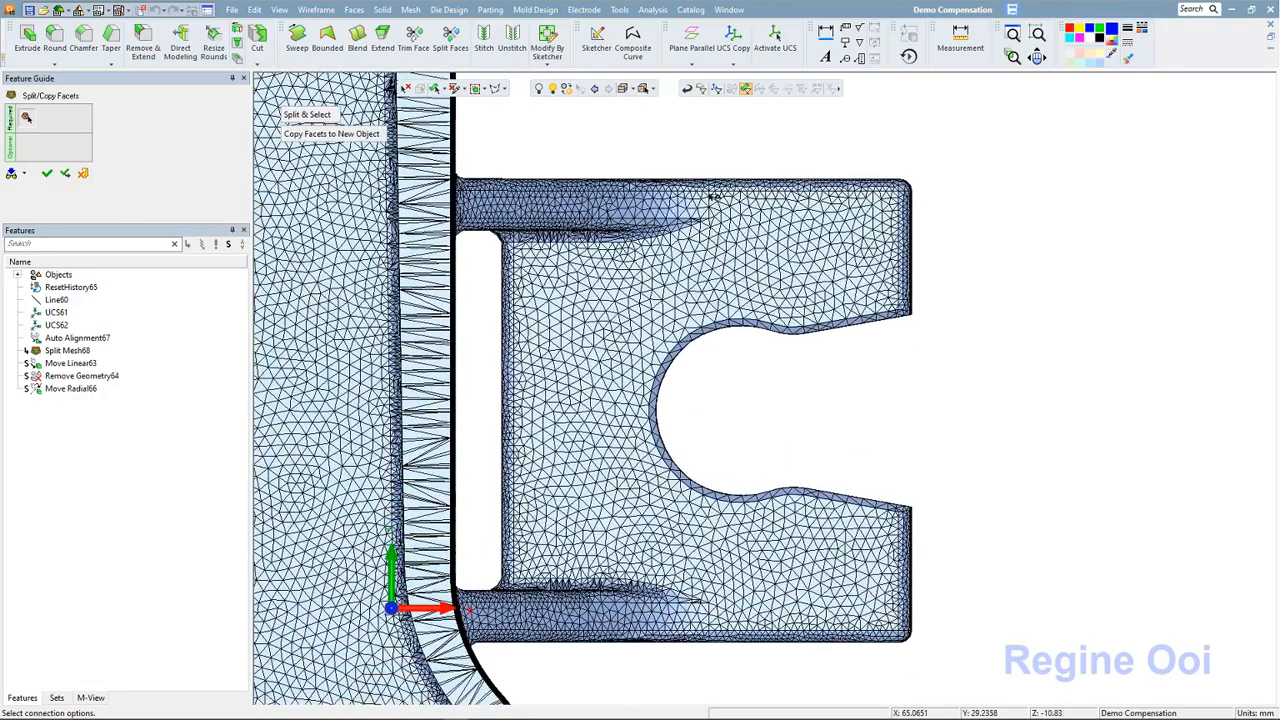
pyautogui.click(708, 310)
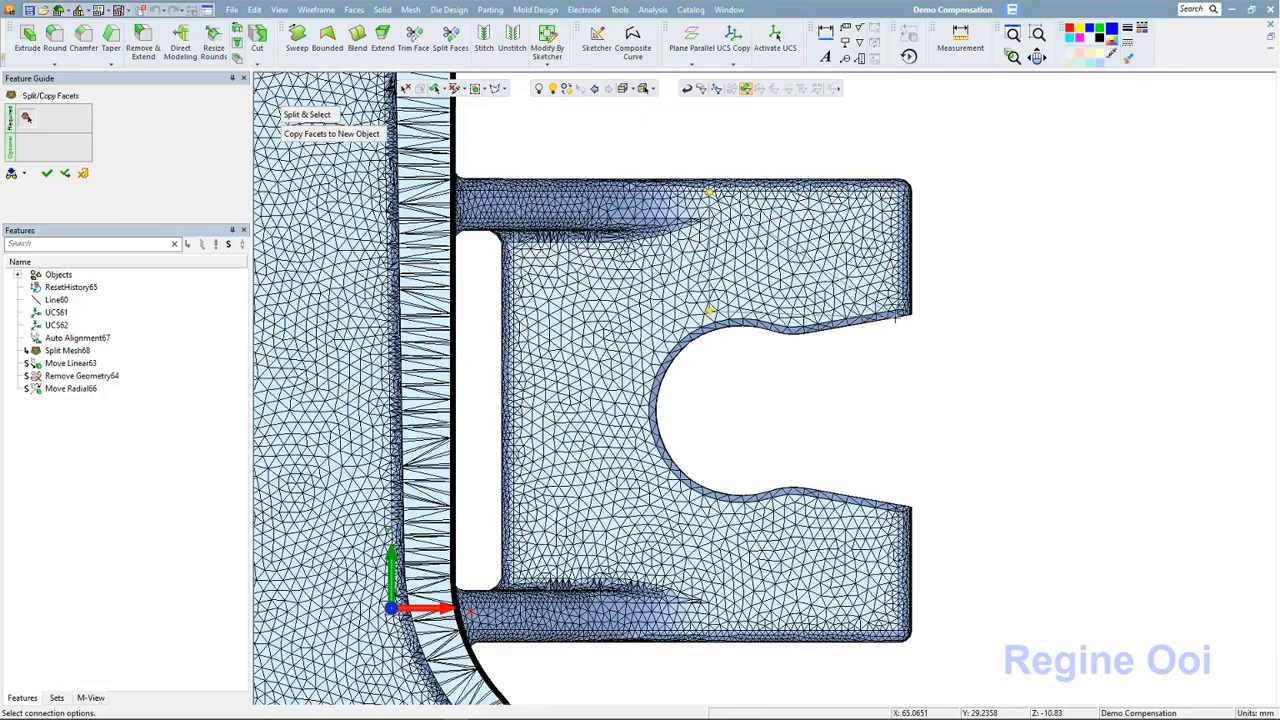
pyautogui.click(896, 312)
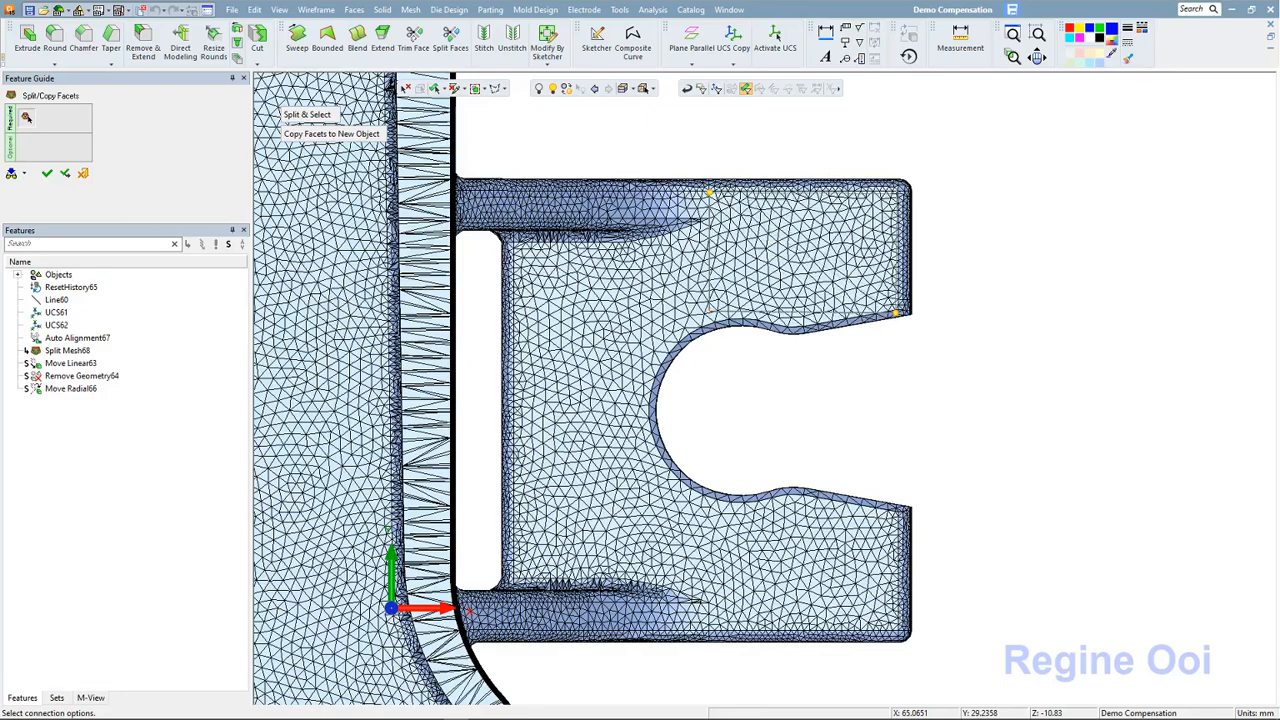
pyautogui.click(895, 192)
pyautogui.middleClick(888, 201)
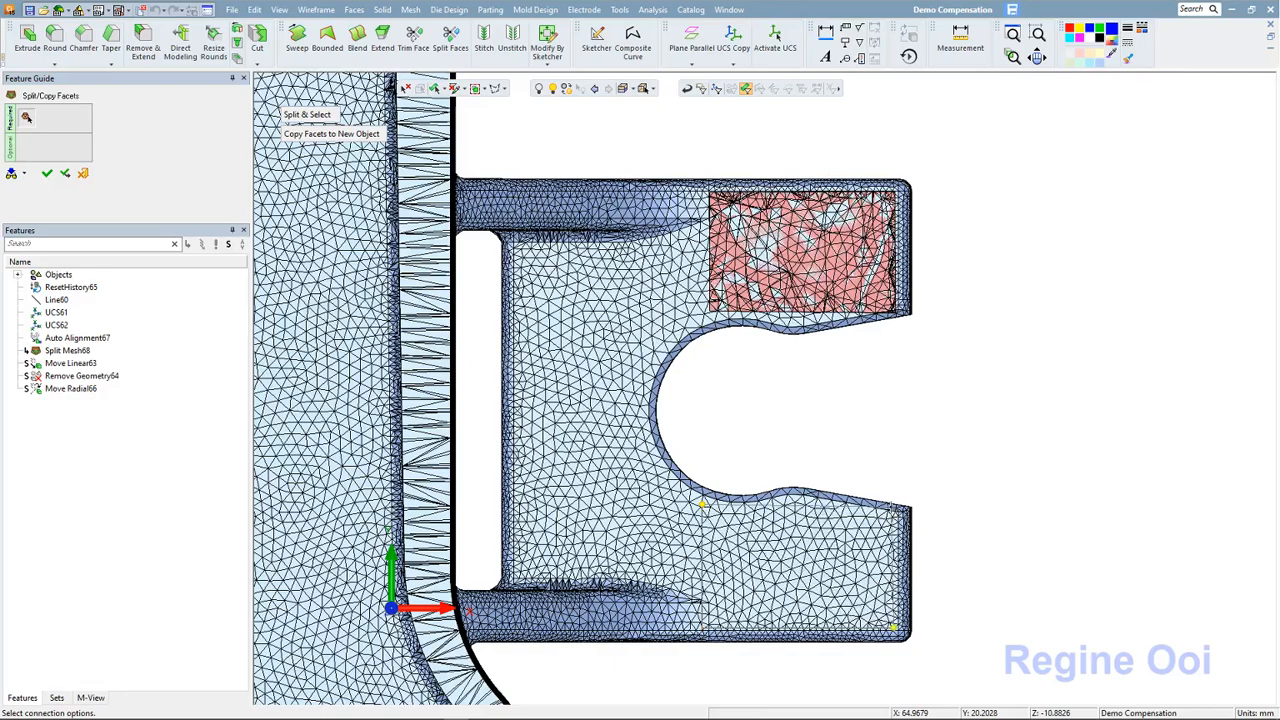
# Split and select a rectangular region on the lower-right hook's lower prong, and apply the mesh split, keeping the command active
pyautogui.click(808, 490)
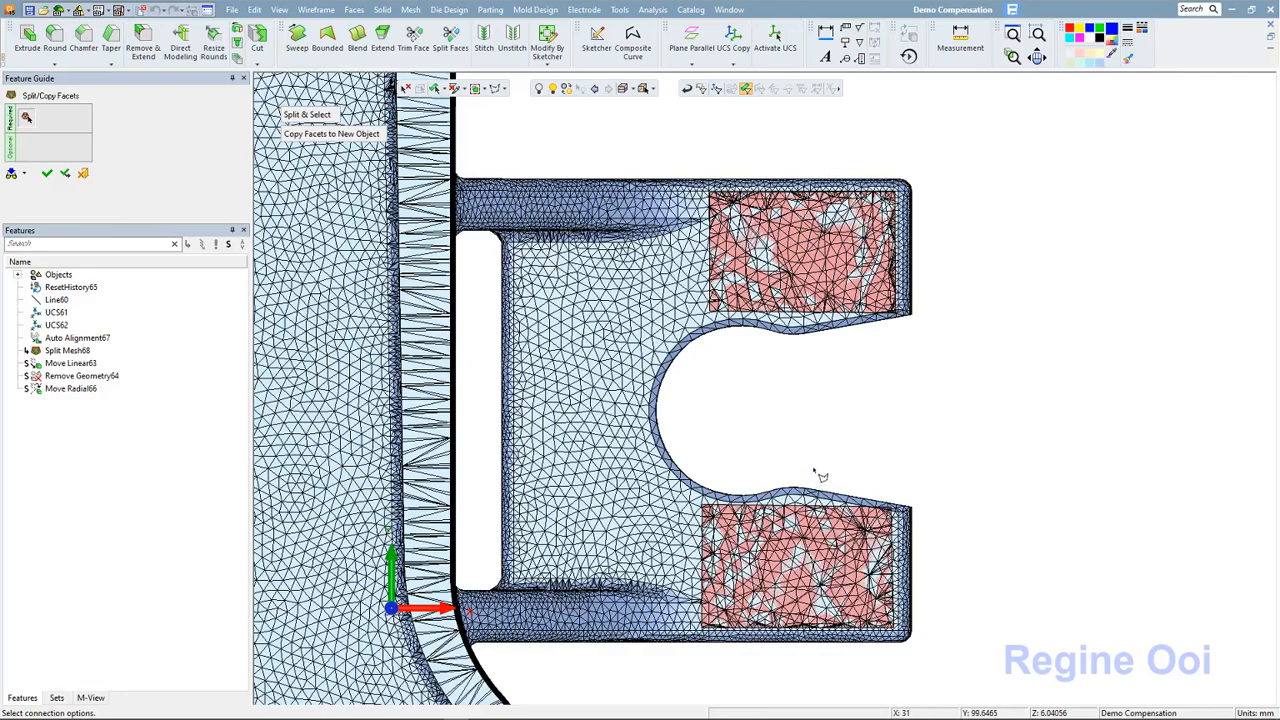
pyautogui.scroll(-5, 871, 423)
pyautogui.scroll(-3, 790, 450)
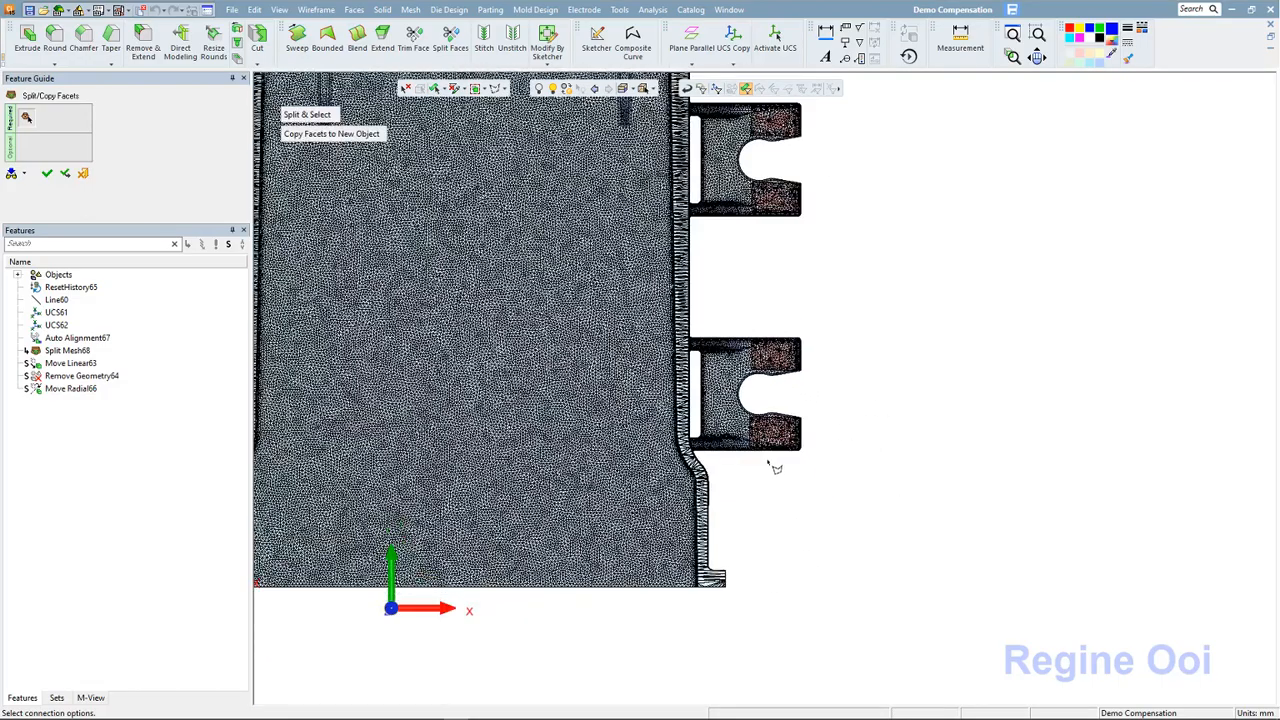
pyautogui.click(66, 174)
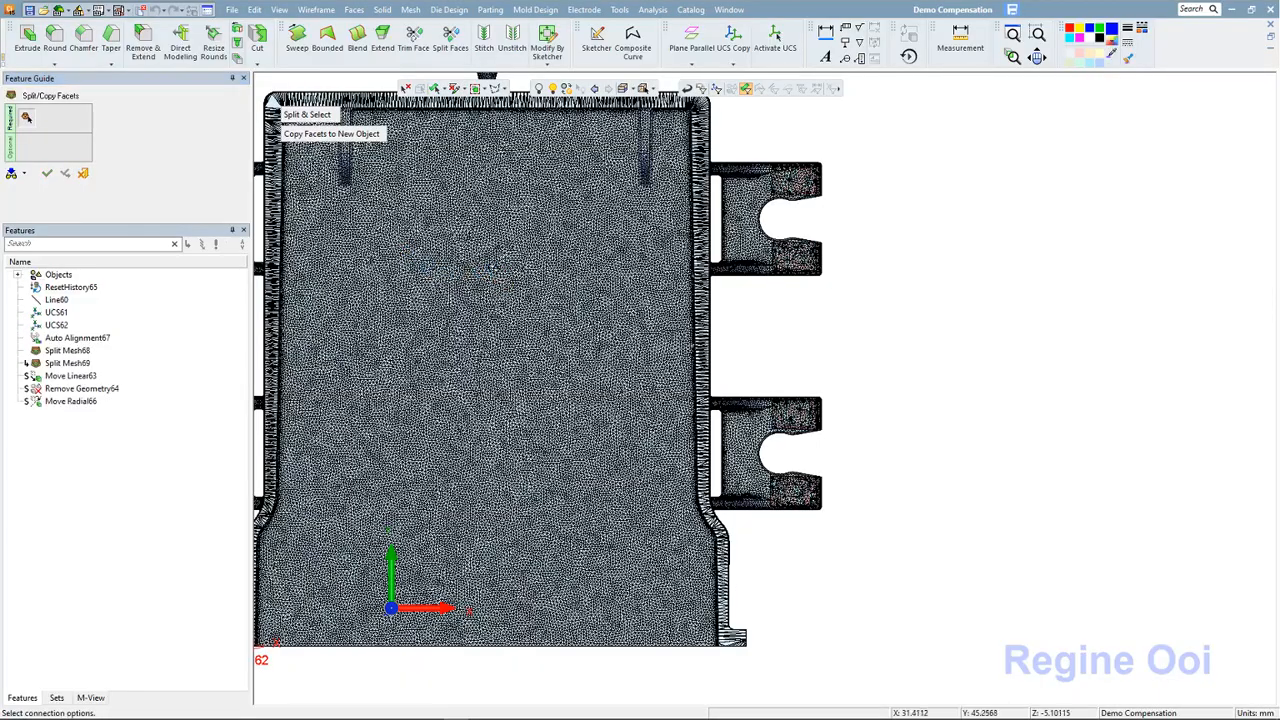
pyautogui.scroll(-1, 381, 175)
pyautogui.keyDown('ctrl'); pyautogui.moveTo(381, 175); pyautogui.dragTo(498, 230, button='middle'); pyautogui.keyUp('ctrl')
pyautogui.scroll(2, 495, 228)
pyautogui.scroll(-2, 497, 229)
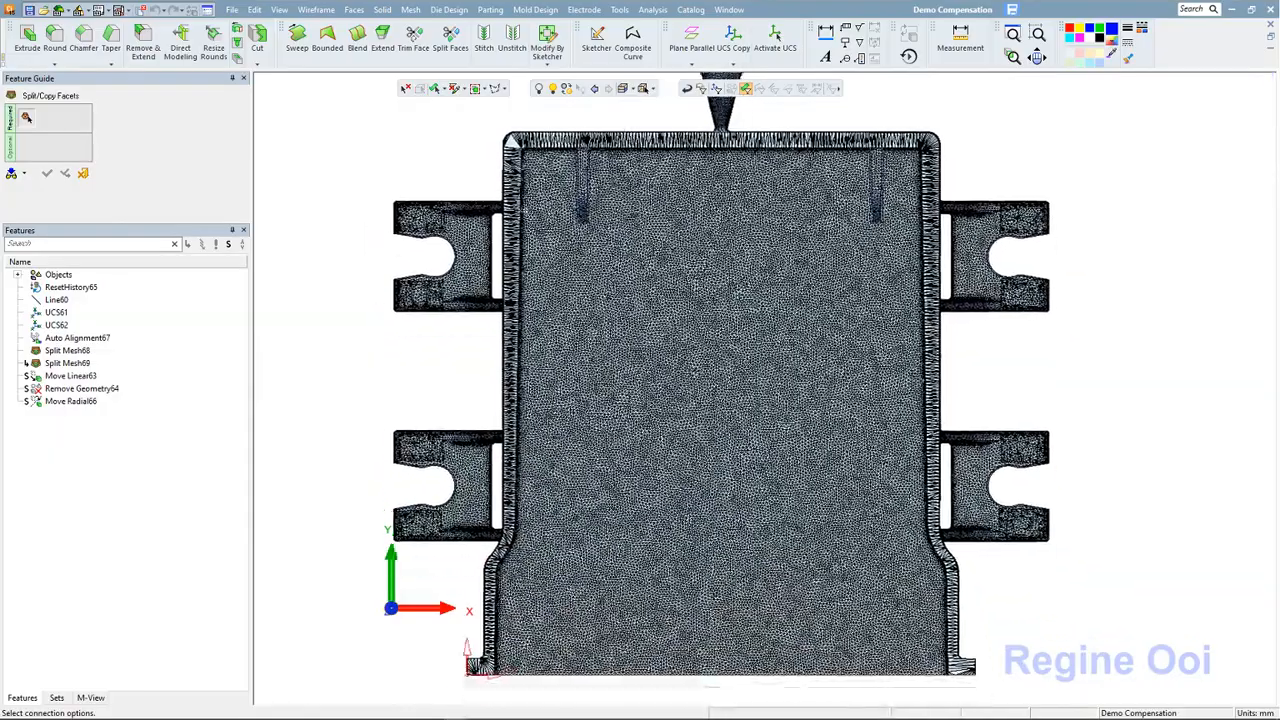
# Split and select a large rectangular facet region on the plate's central floor between the two ribs, and apply the mesh split
pyautogui.keyDown('ctrl'); pyautogui.moveTo(535, 227); pyautogui.dragTo(528, 204, button='middle'); pyautogui.keyUp('ctrl')
pyautogui.scroll(1, 528, 204)
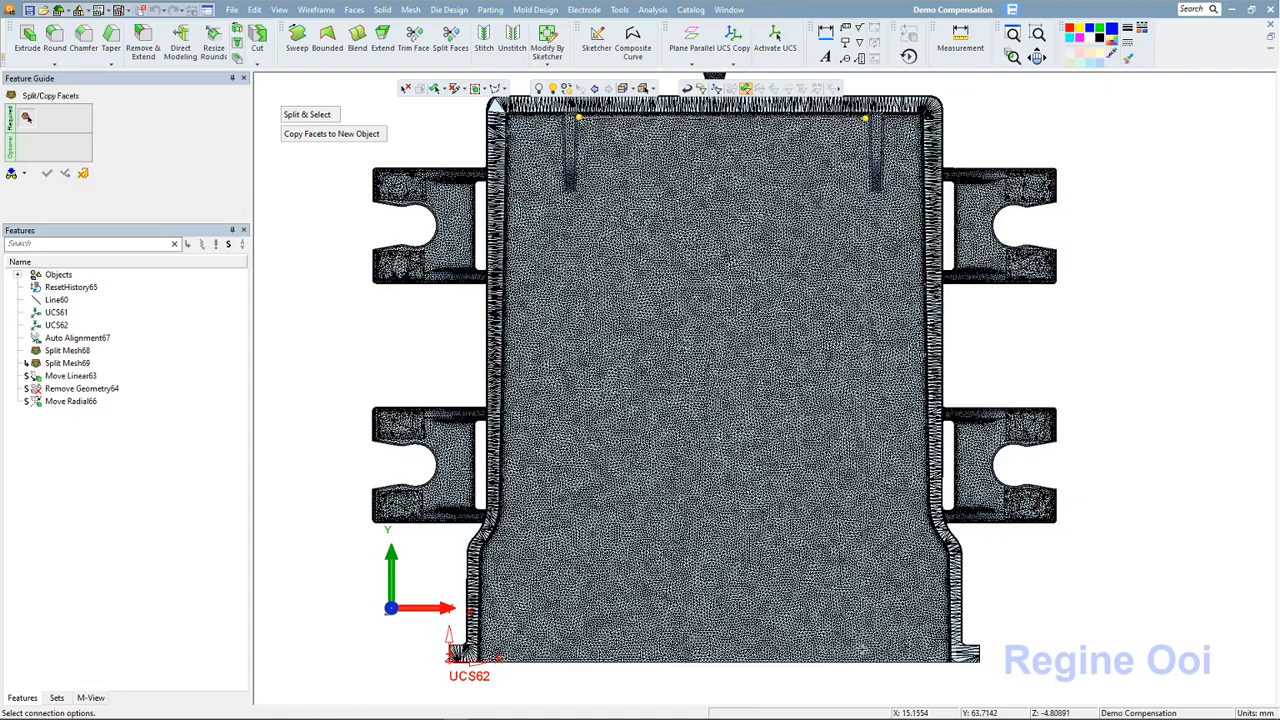
pyautogui.click(867, 660)
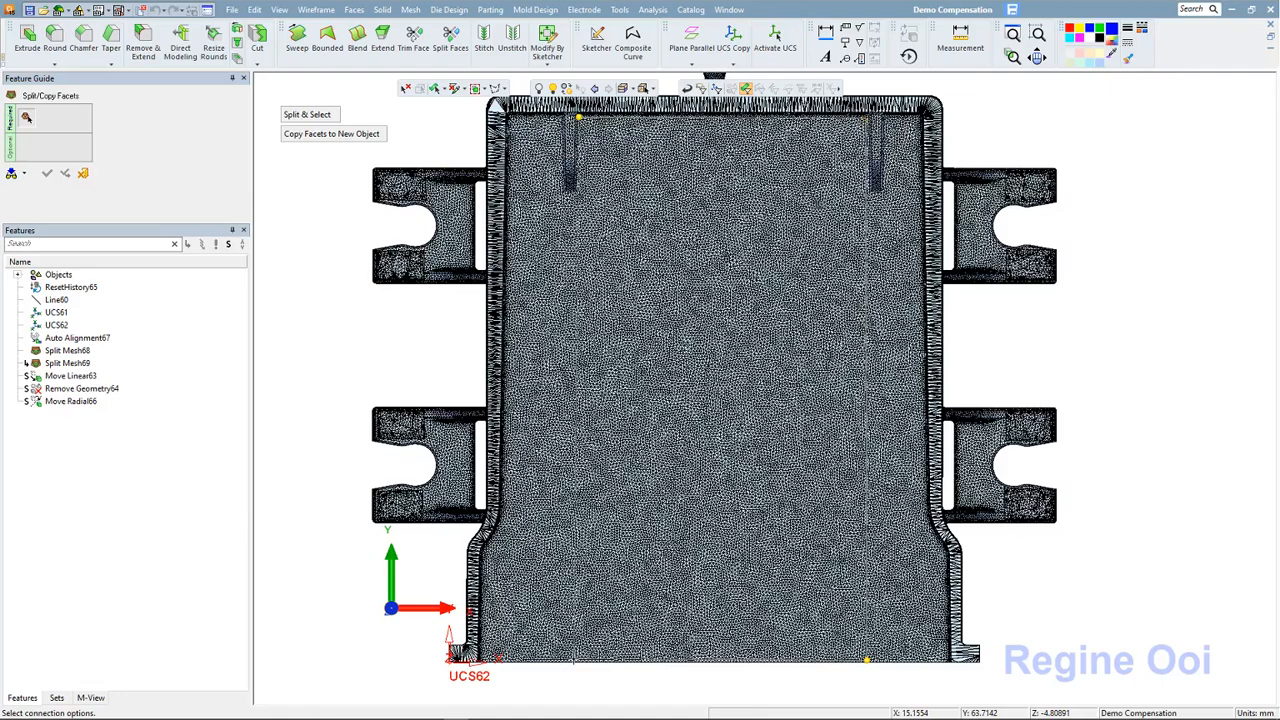
pyautogui.click(573, 659)
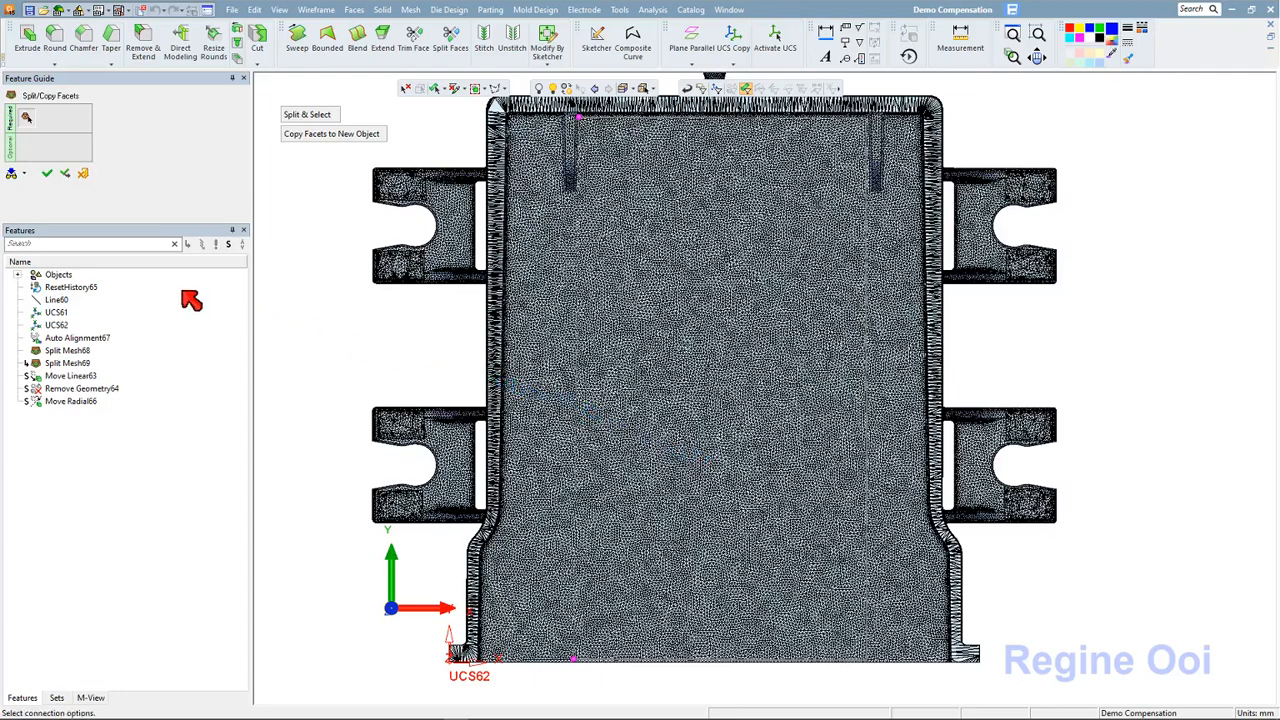
pyautogui.click(46, 170)
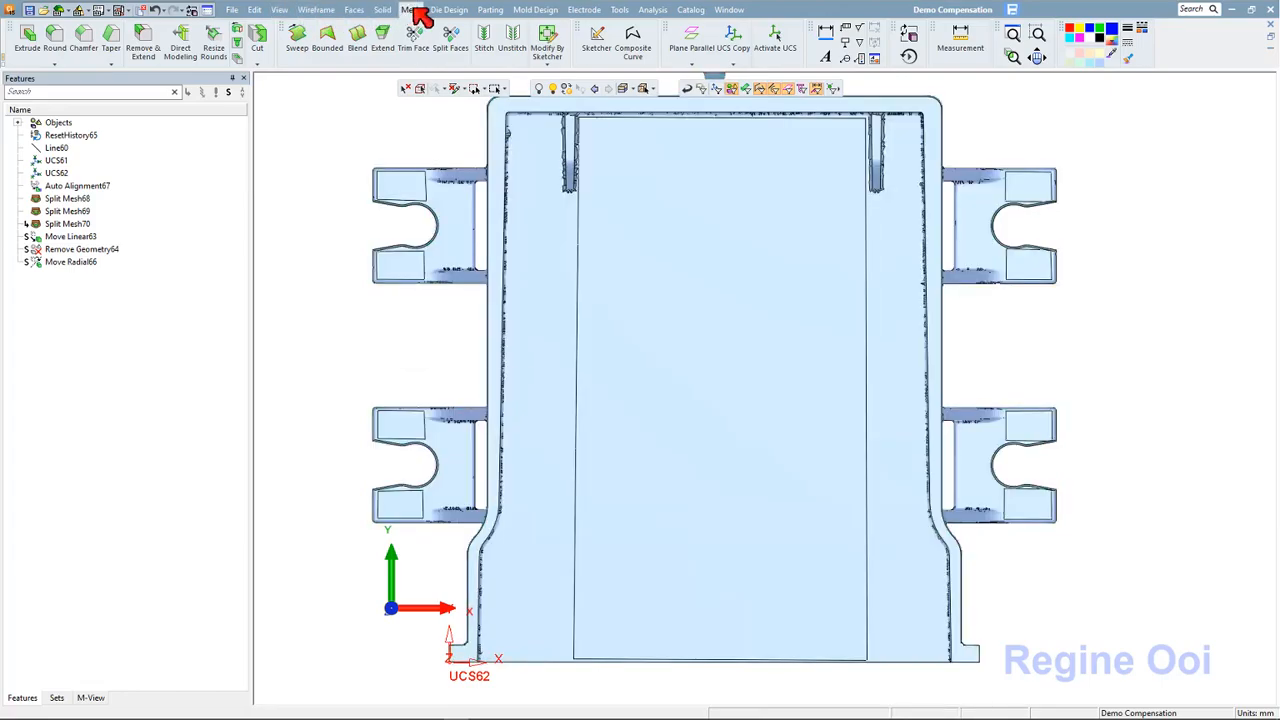
# Unite the eight split prong meshes of the four hooks into one mesh object using Merge
pyautogui.click(411, 10)
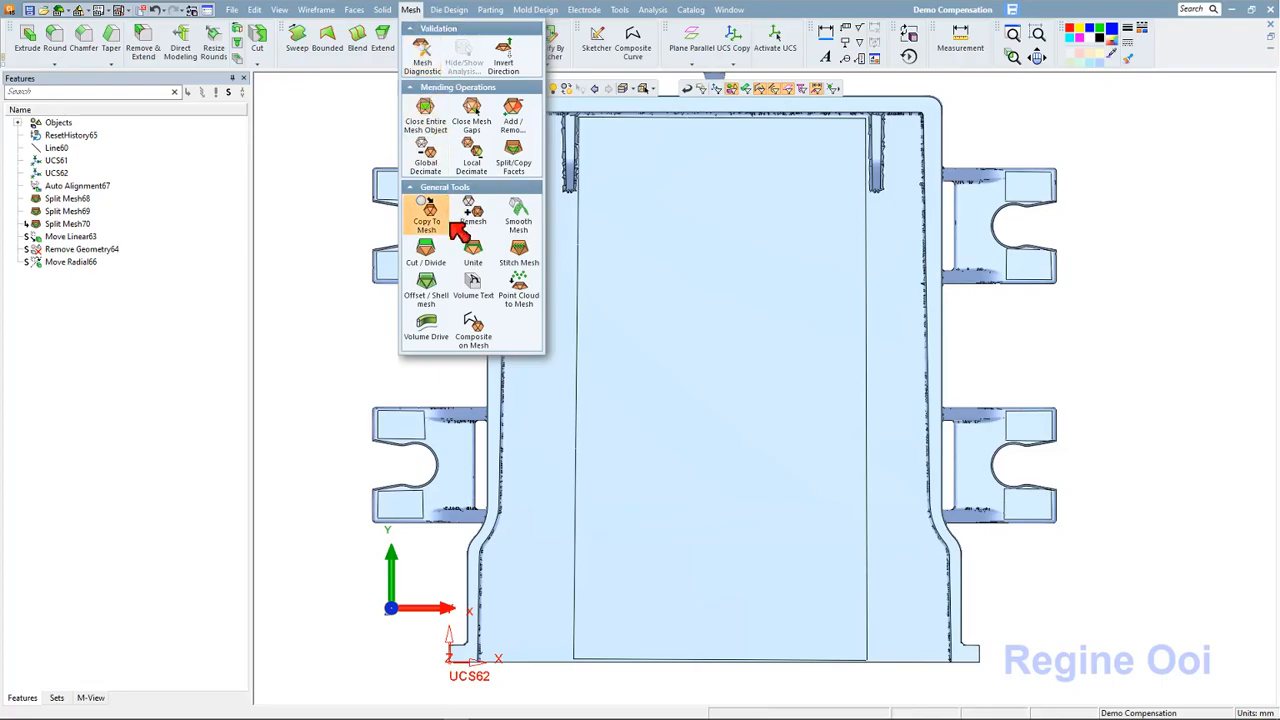
pyautogui.click(476, 255)
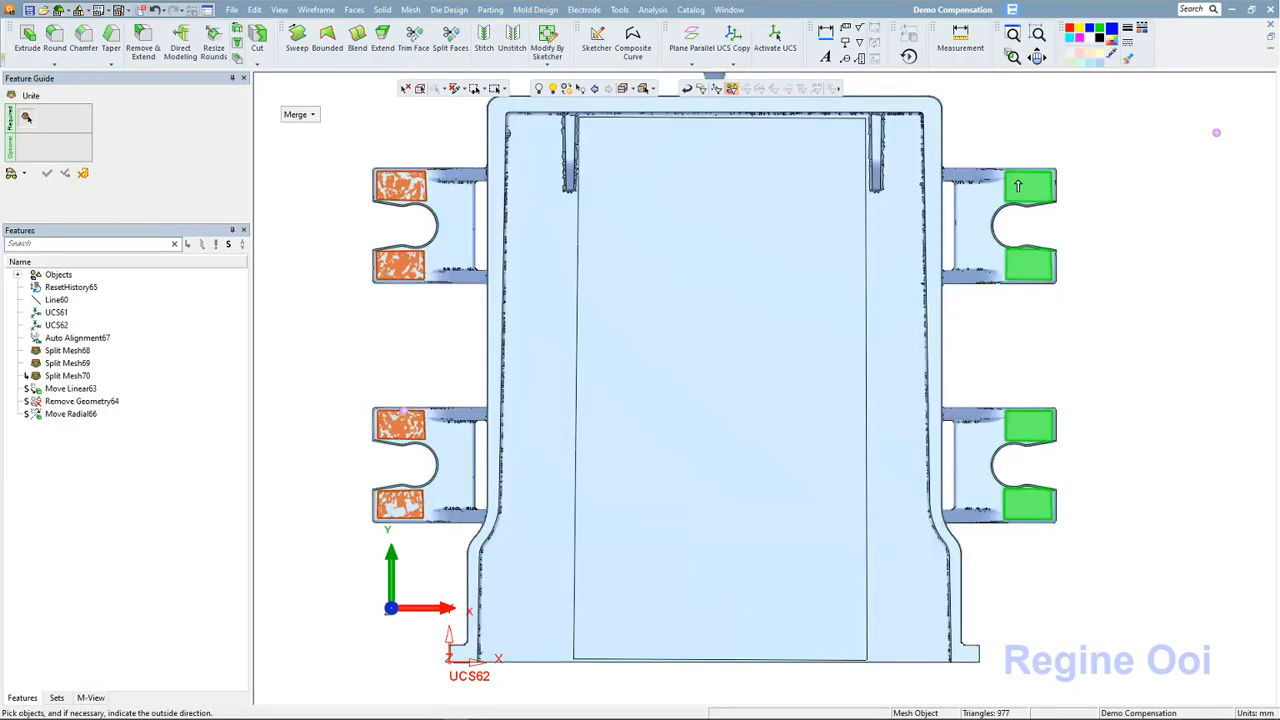
pyautogui.click(1013, 190)
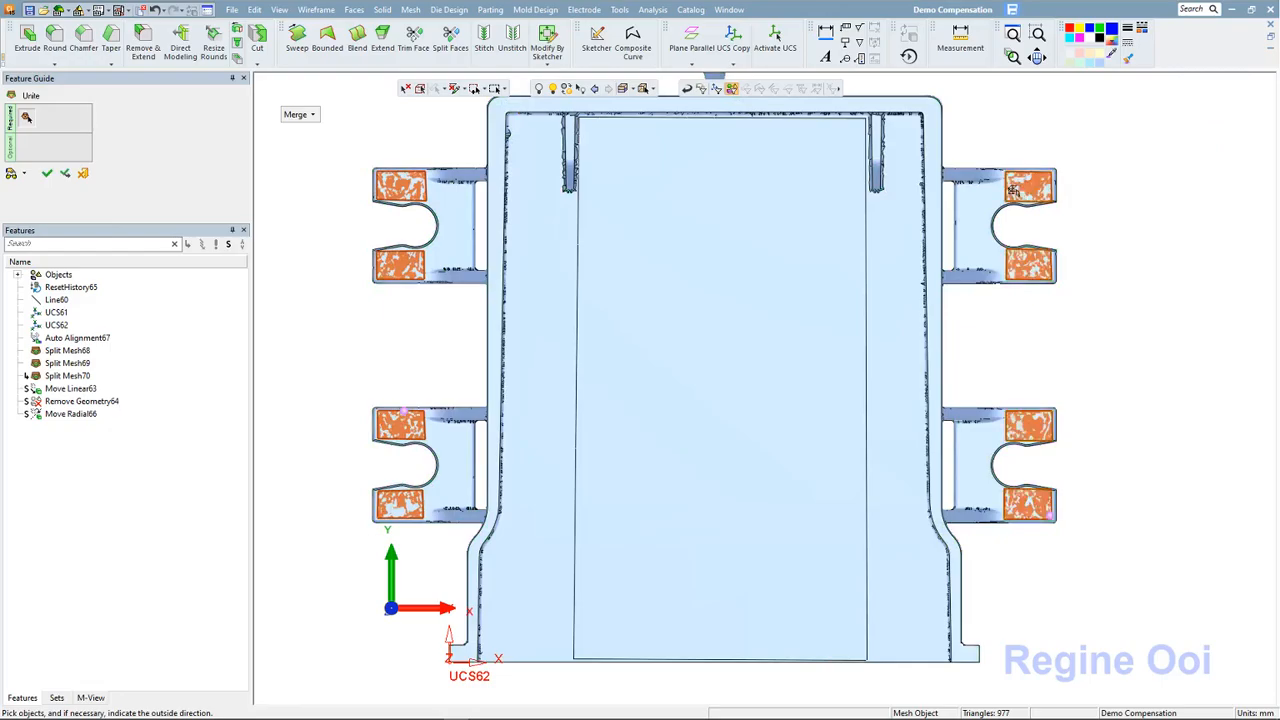
pyautogui.click(53, 173)
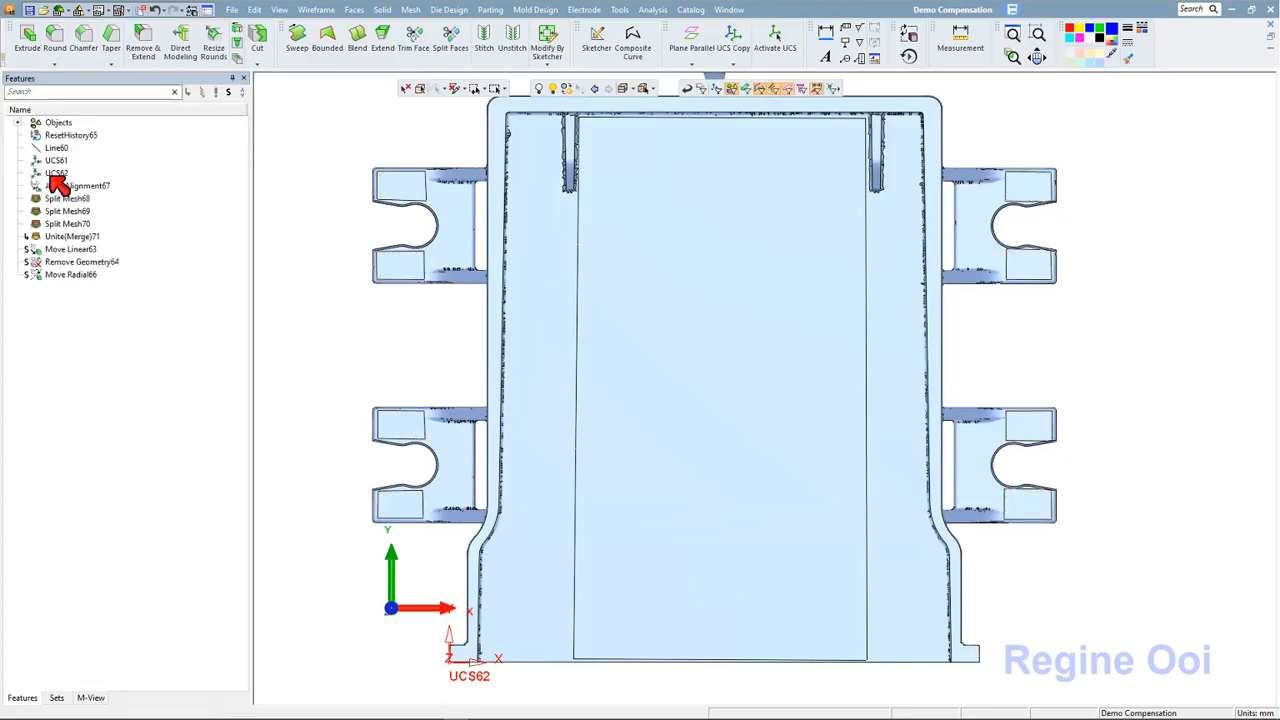
# Start Match Points on Skin with the united prong mesh as the source and the CAD solid as the target skin
pyautogui.click(452, 11)
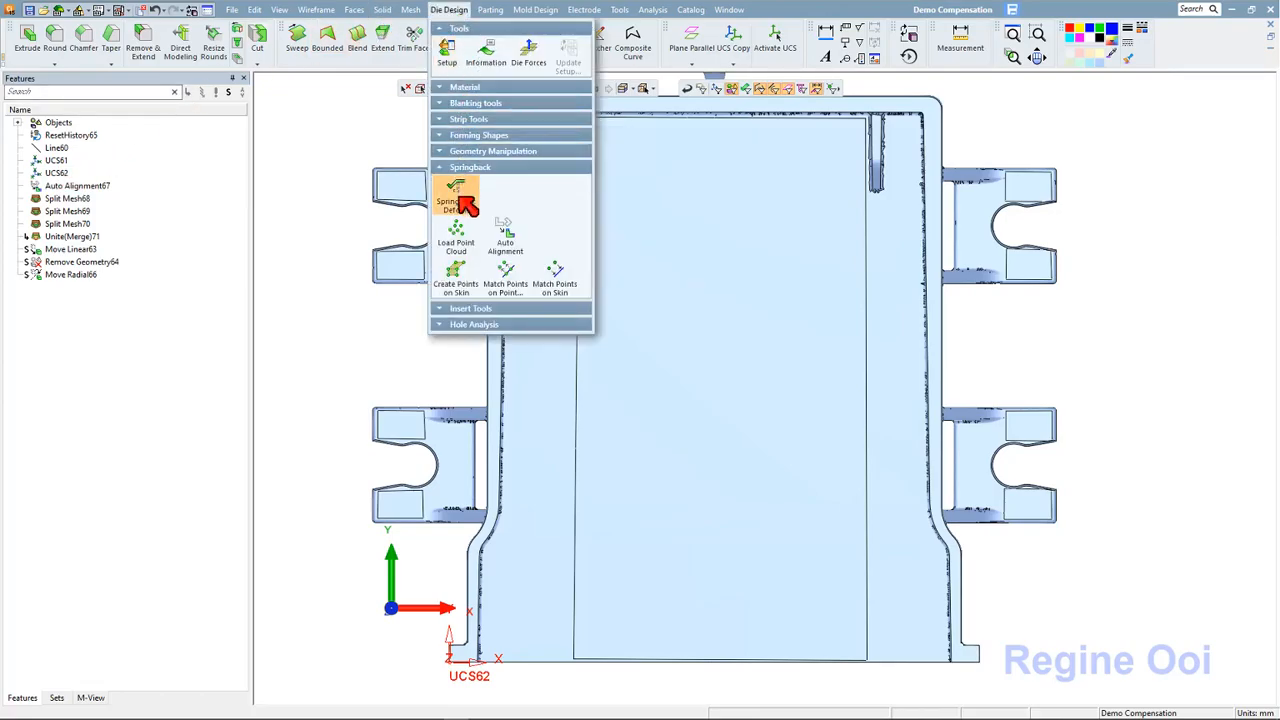
pyautogui.click(557, 285)
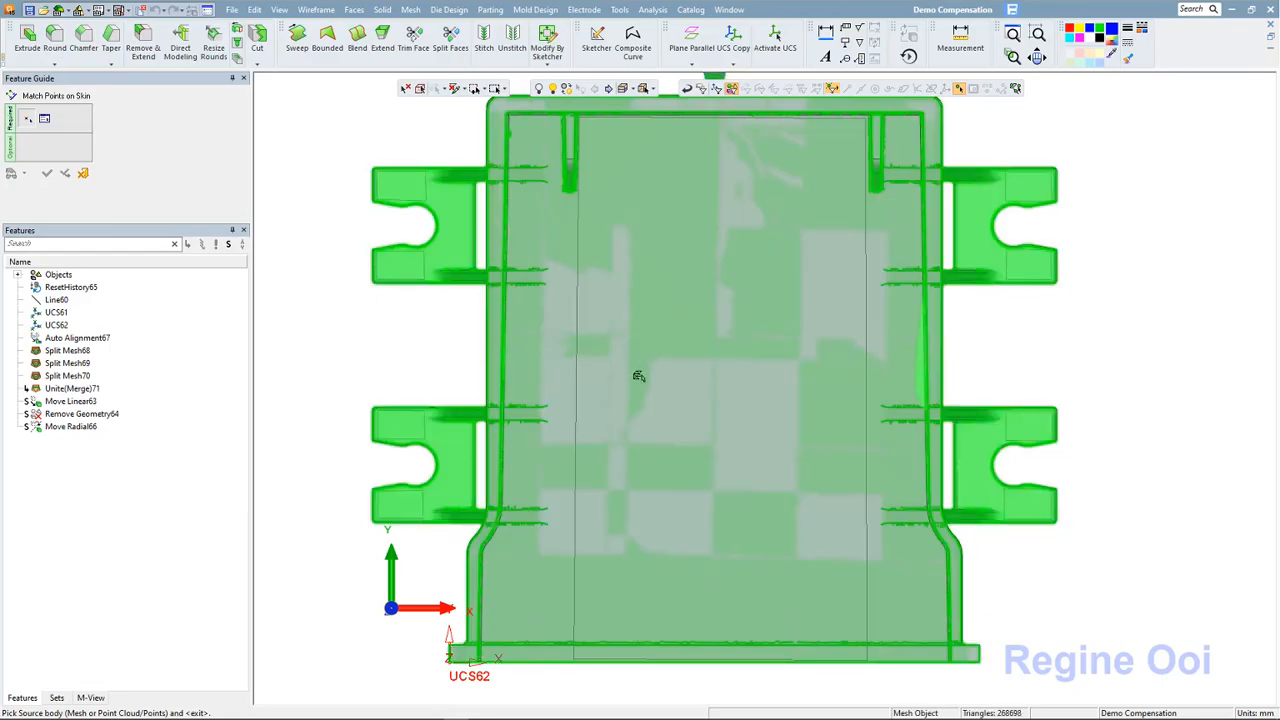
pyautogui.moveTo(640, 371); pyautogui.dragTo(689, 266, button='middle')
pyautogui.scroll(5, 515, 440)
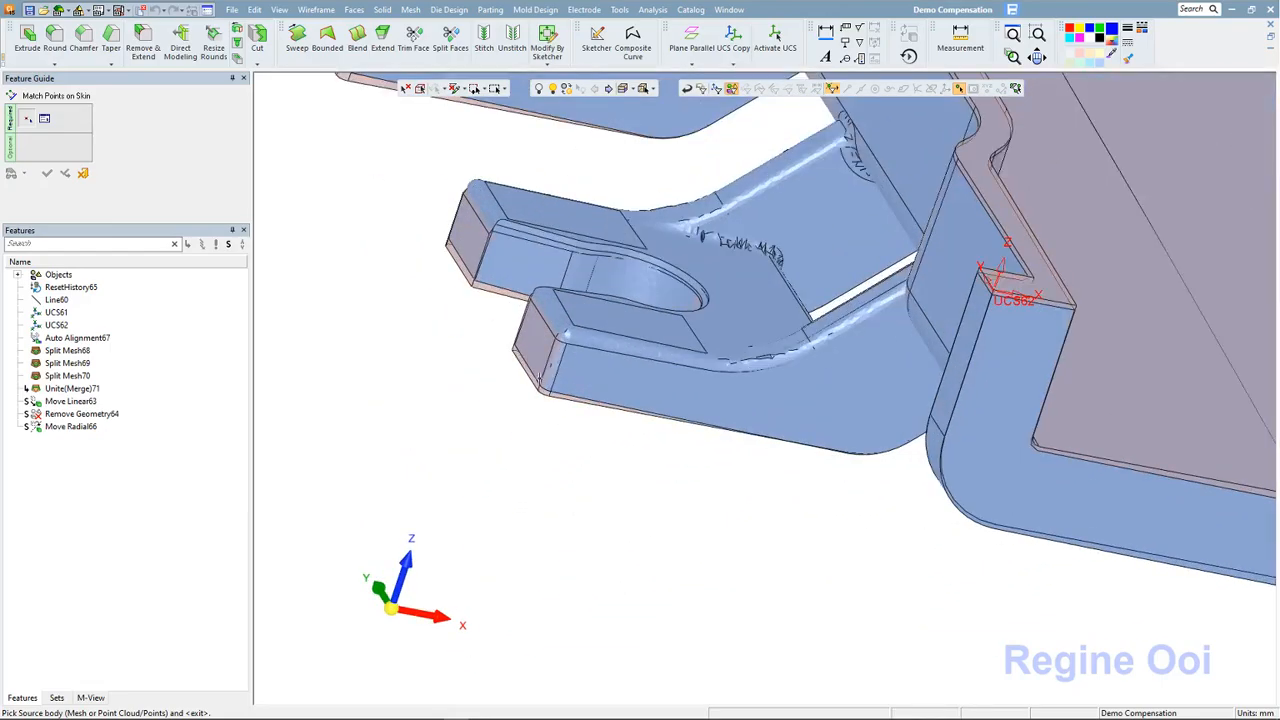
pyautogui.scroll(-5, 634, 383)
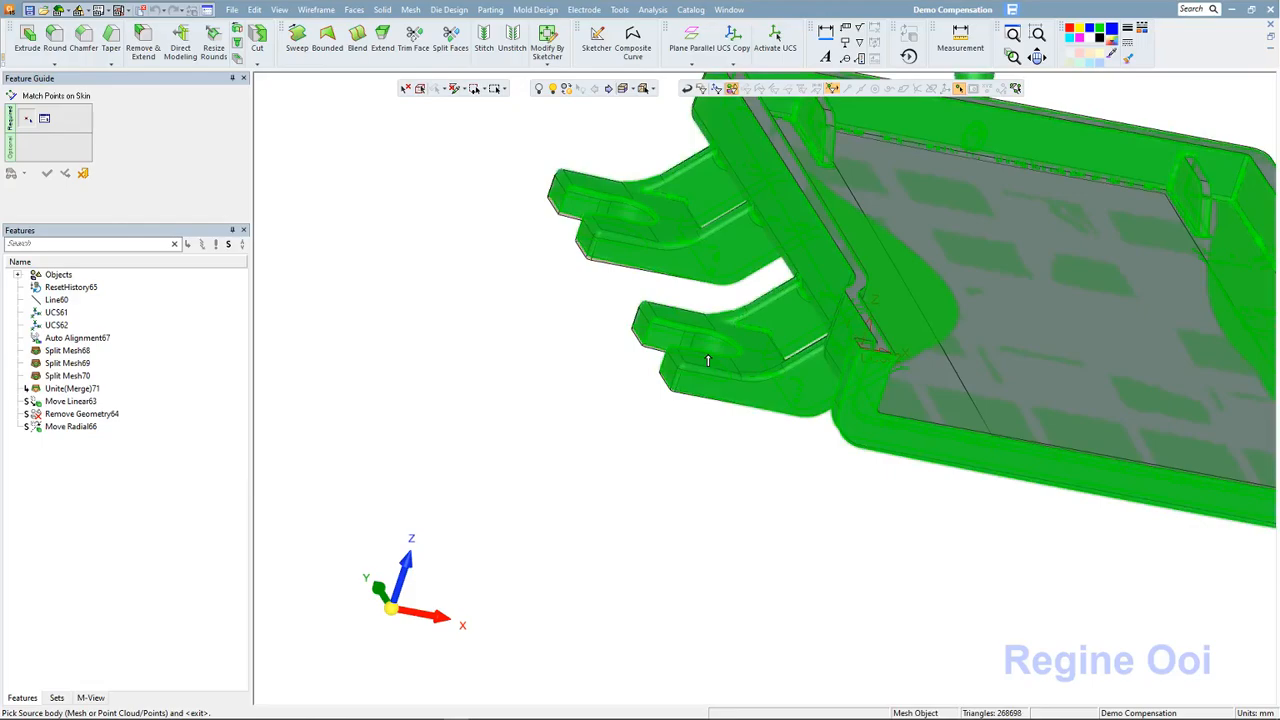
pyautogui.click(707, 360)
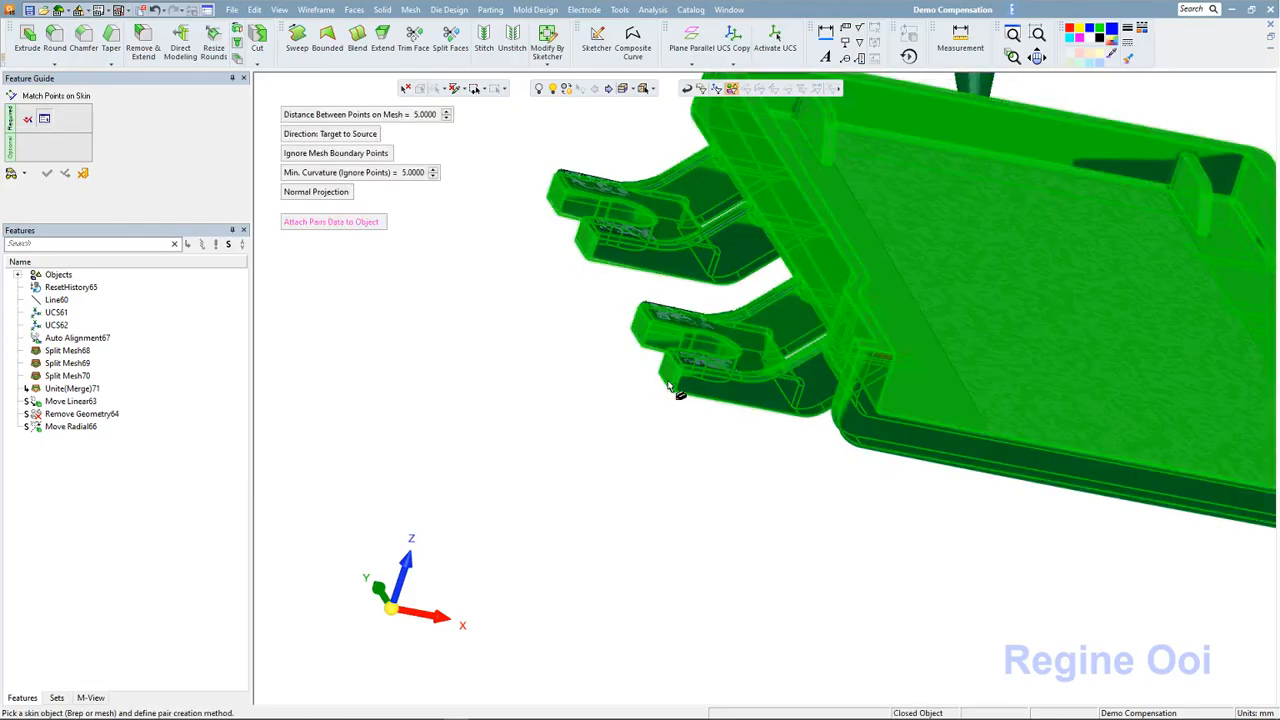
pyautogui.click(669, 384)
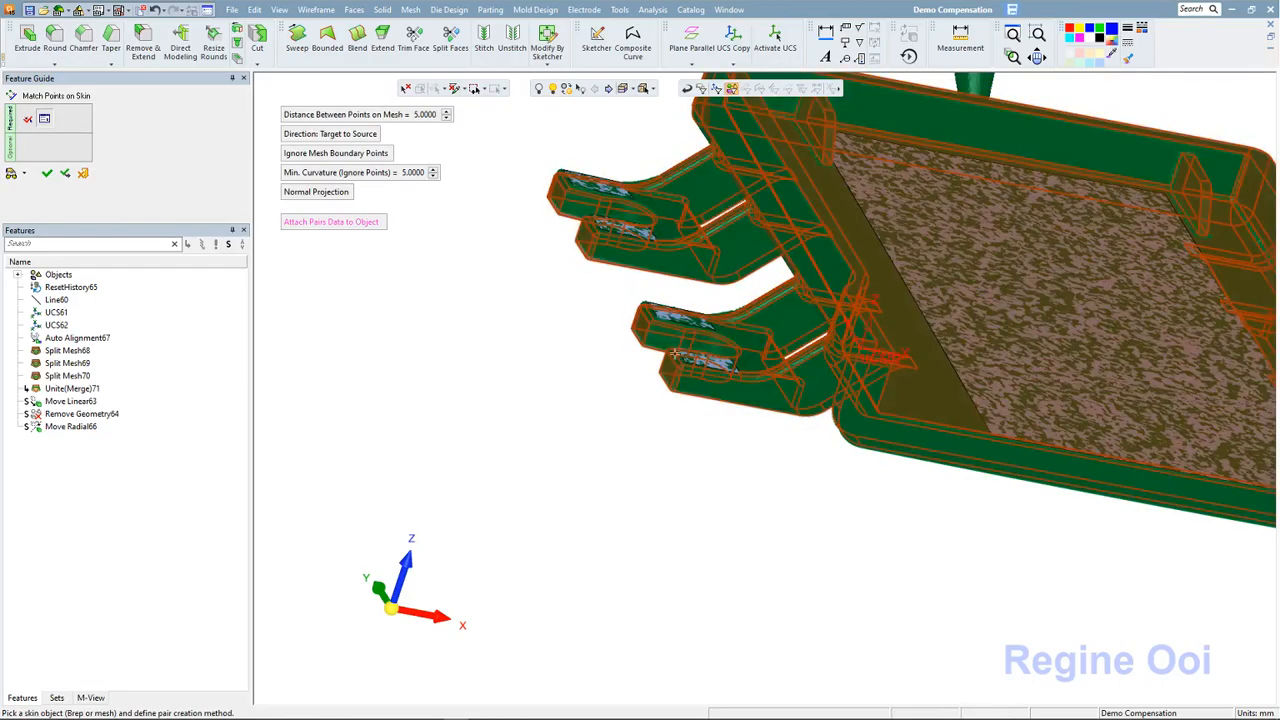
pyautogui.click(28, 118)
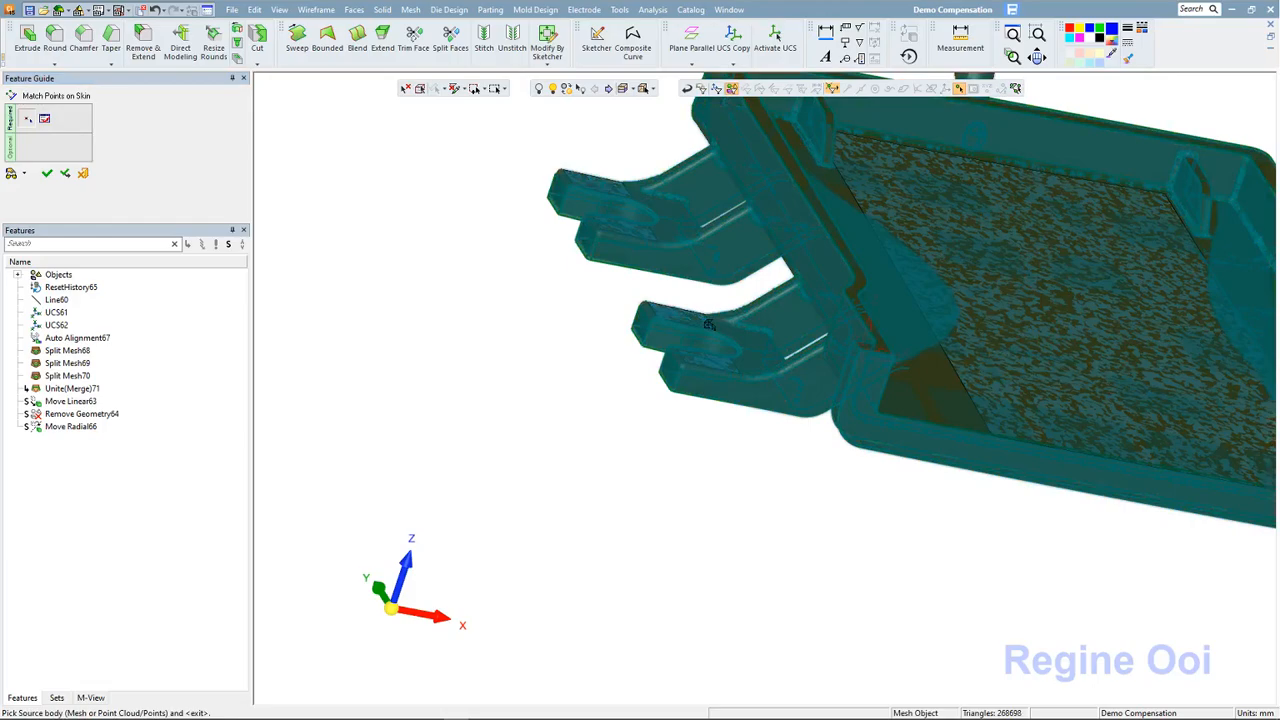
pyautogui.click(683, 320)
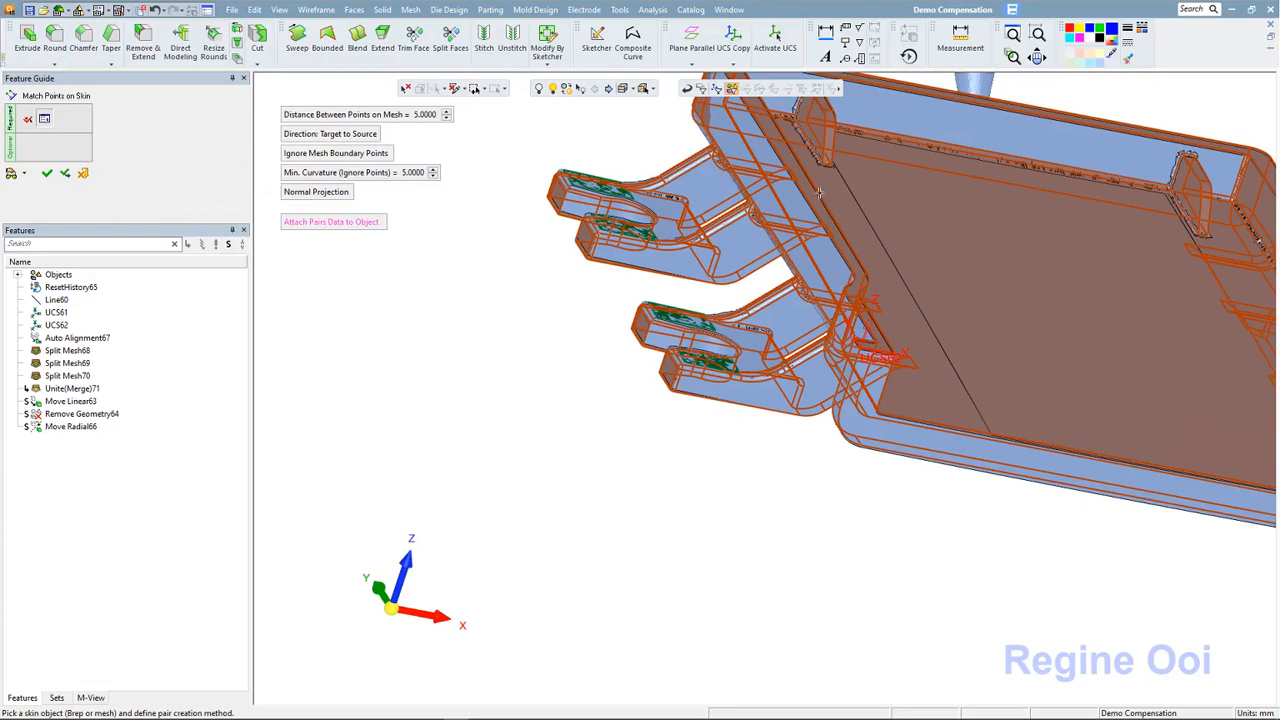
# Set the distance between points on the mesh to 1 mm and preview the matched point pairs on the hook prongs
pyautogui.click(366, 118)
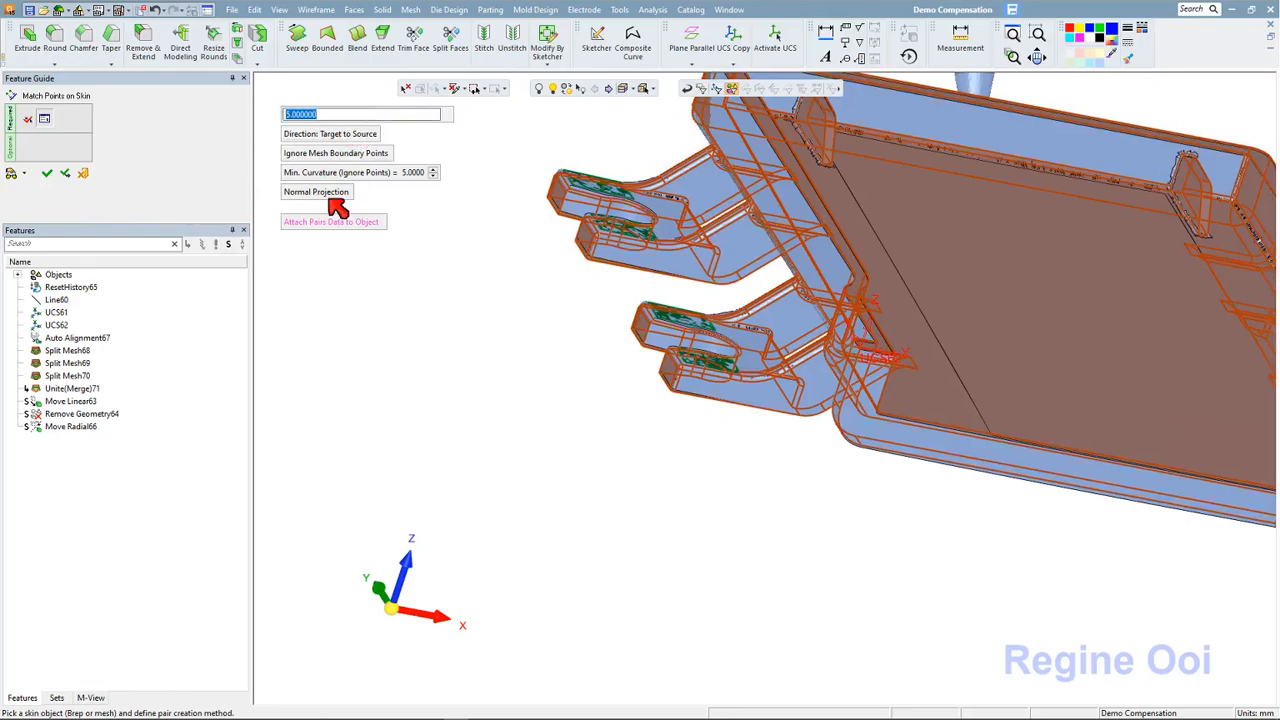
pyautogui.write('1')
pyautogui.press('Return')
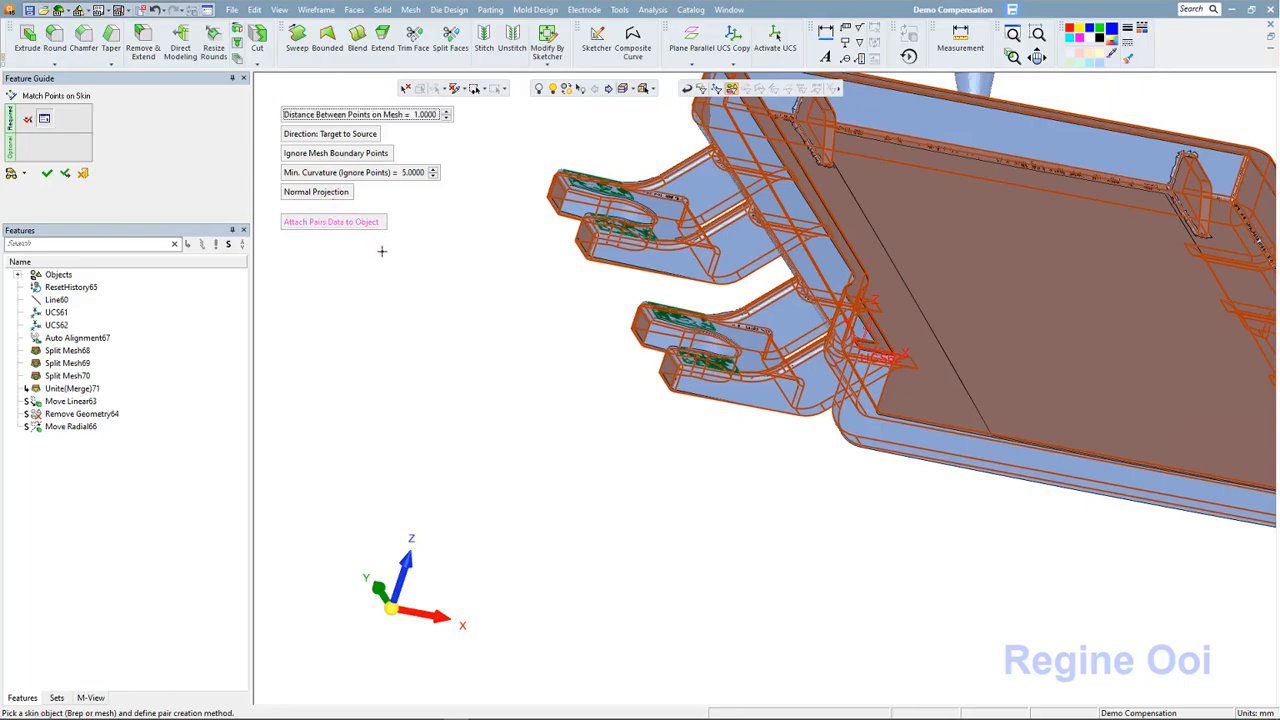
pyautogui.click(12, 173)
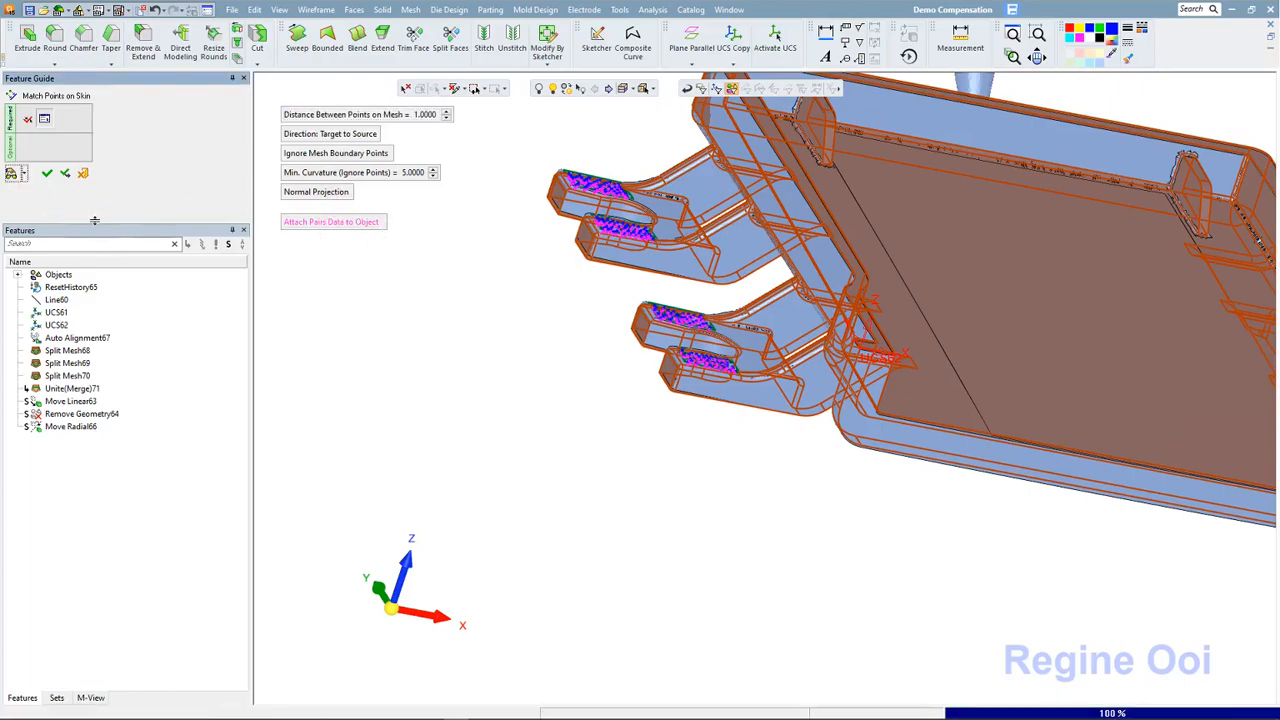
pyautogui.scroll(5, 706, 338)
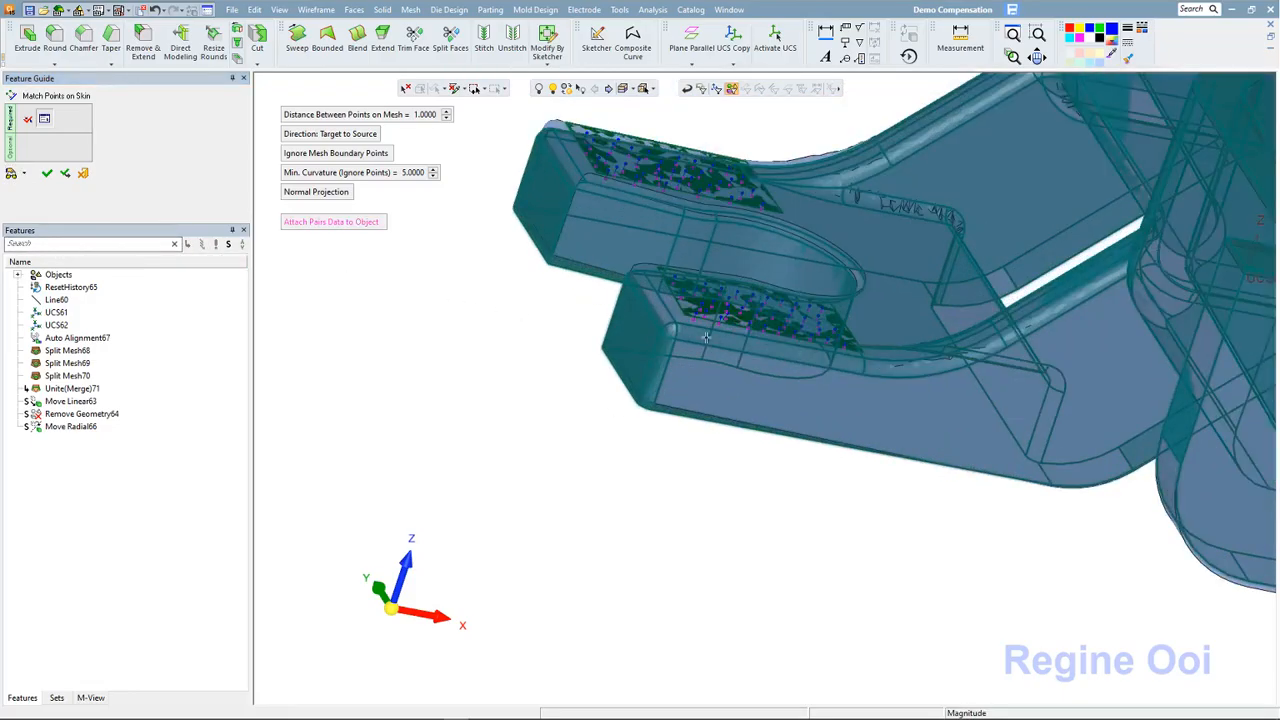
pyautogui.scroll(5, 706, 338)
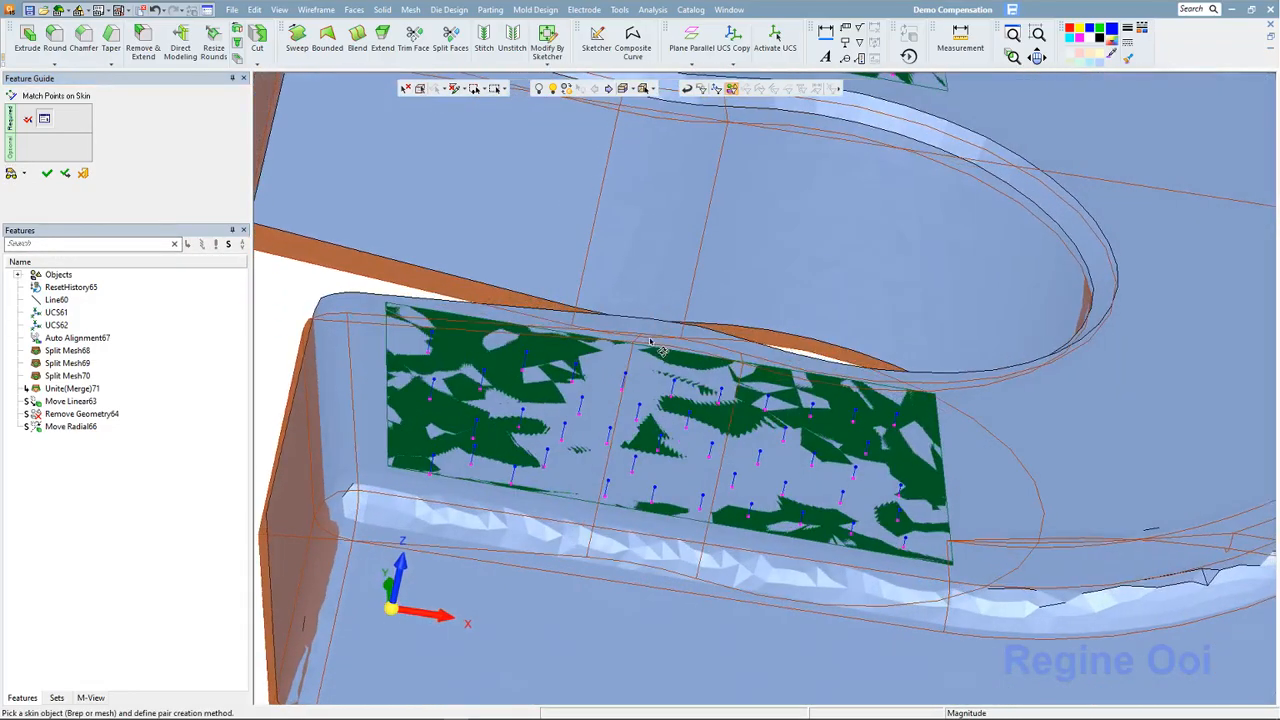
pyautogui.click(652, 347)
# Try a 3 mm distance between points on the prong mesh and preview the point pairs
pyautogui.doubleClick(383, 117)
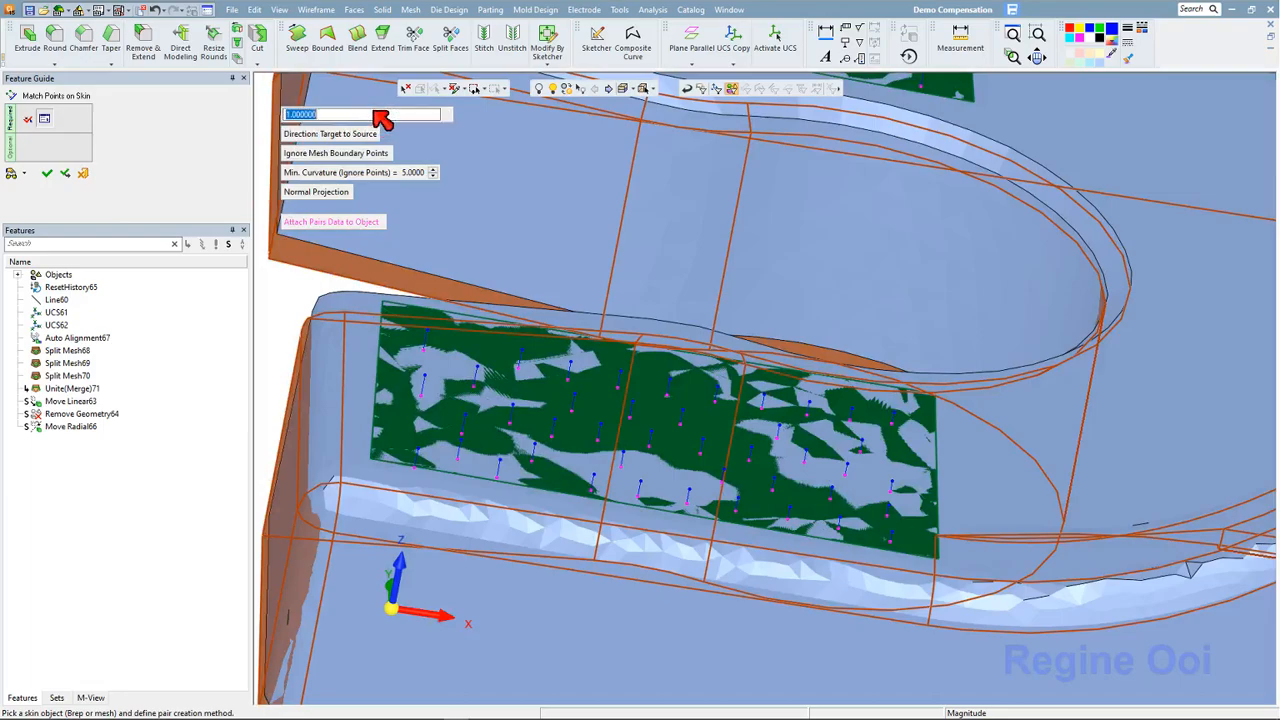
pyautogui.write('3')
pyautogui.press('Return')
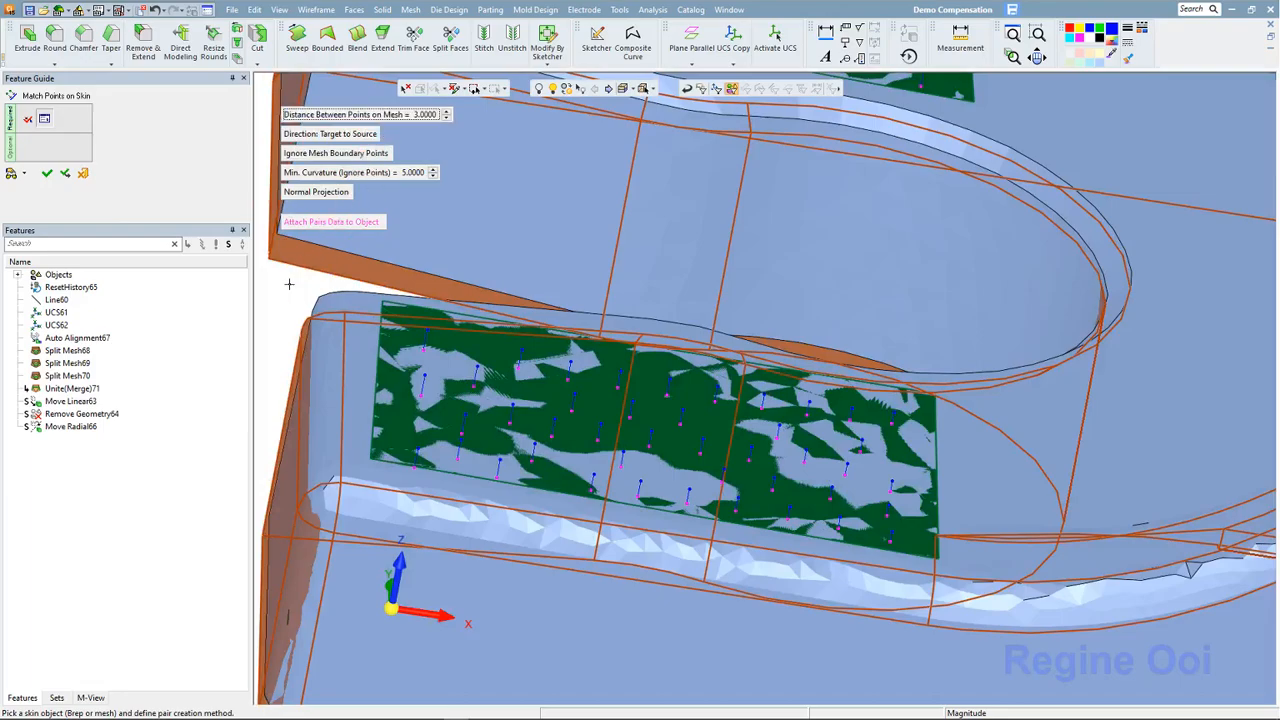
pyautogui.click(46, 173)
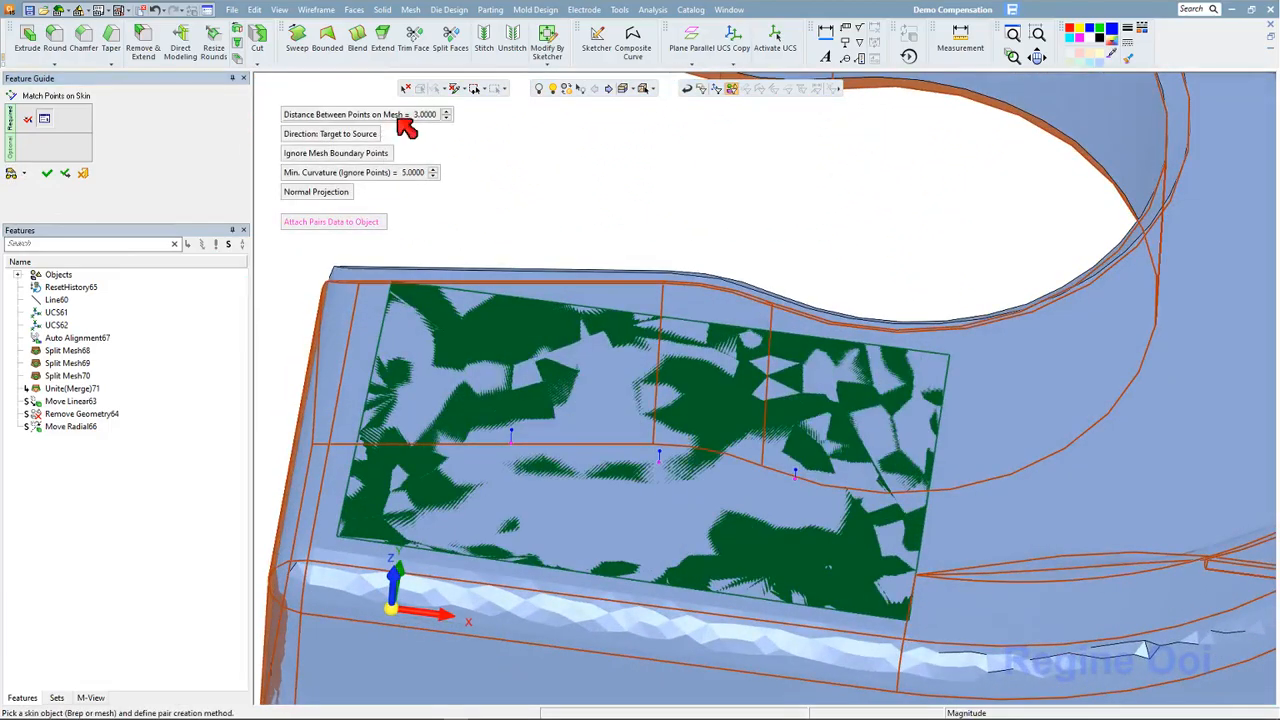
# Set the prong mesh's point distance to 1 mm and apply the point matching, keeping the command active
pyautogui.click(400, 116)
pyautogui.write('1')
pyautogui.press('Return')
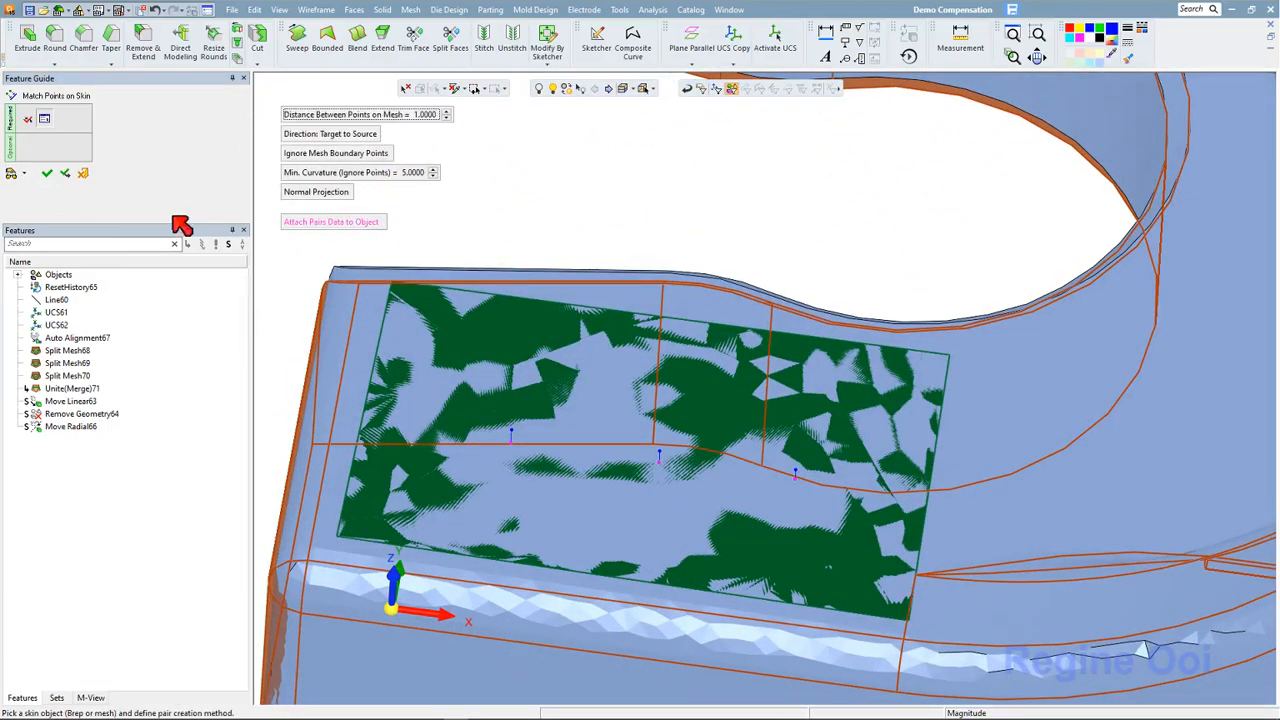
pyautogui.scroll(-2, 612, 206)
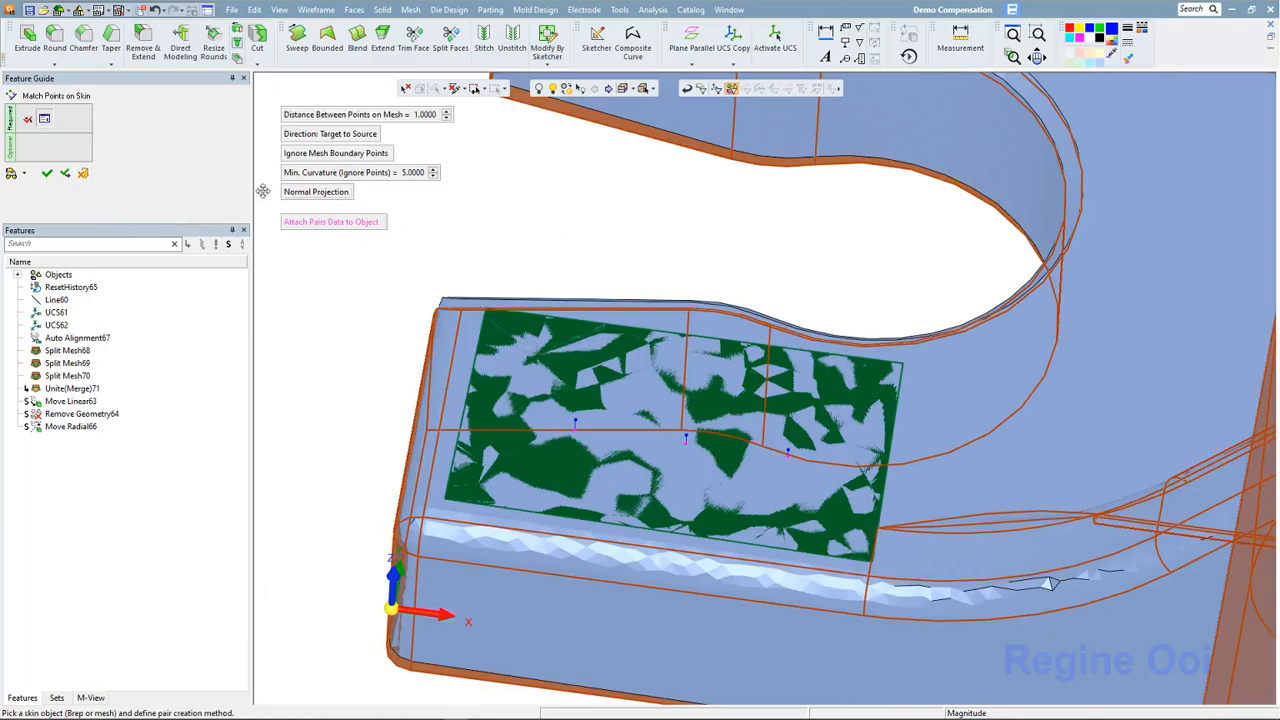
pyautogui.click(65, 178)
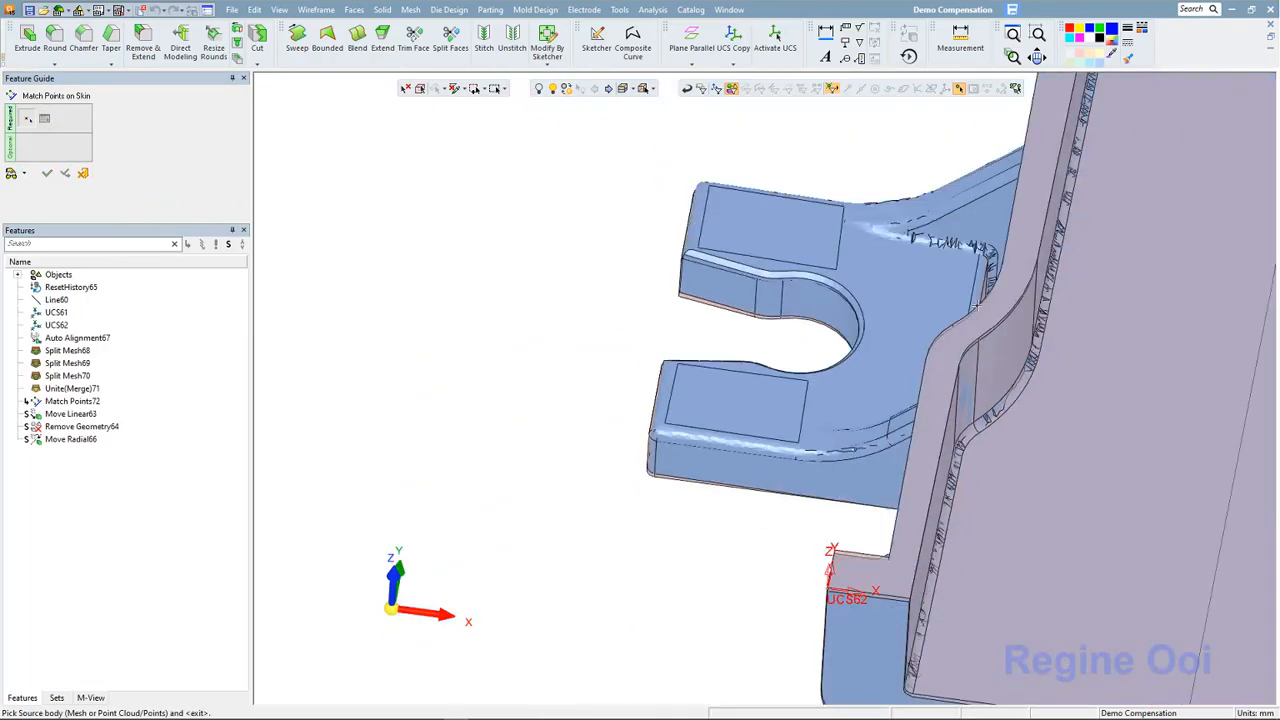
# Choose the split central floor mesh as the source and the CAD solid as the target skin for a second point matching
pyautogui.scroll(-3, 977, 306)
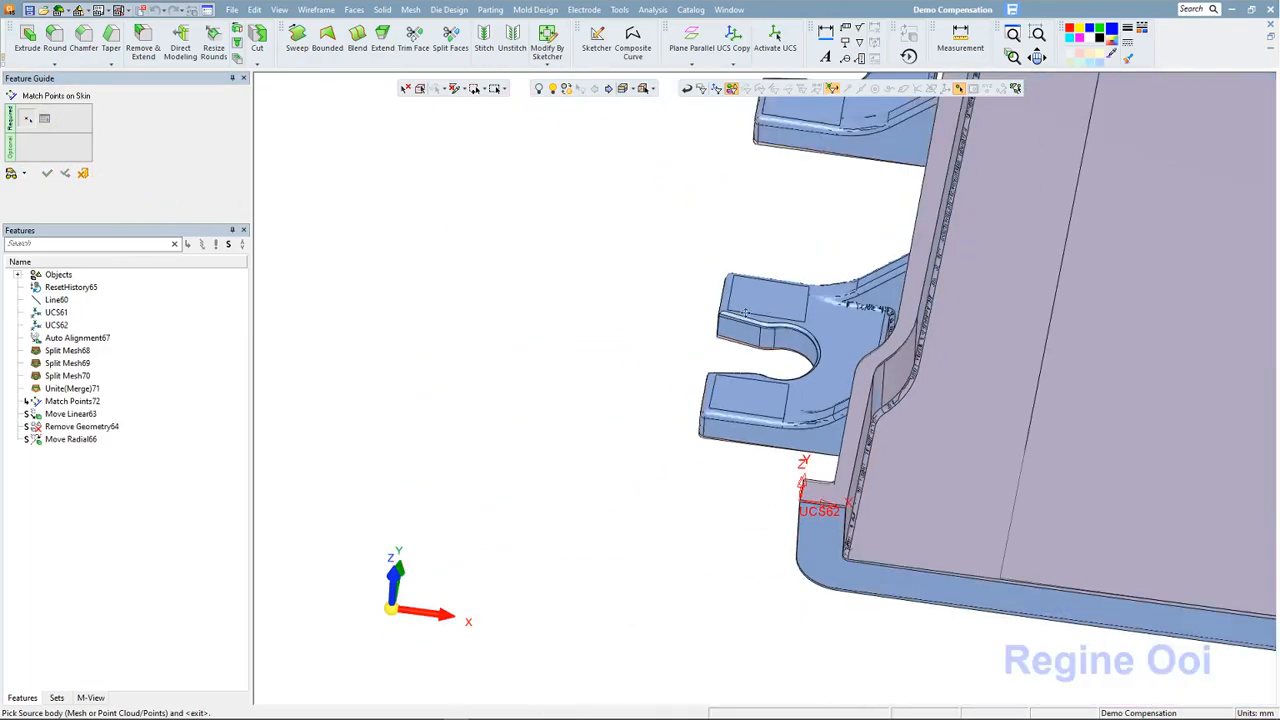
pyautogui.keyDown('ctrl'); pyautogui.moveTo(1167, 289); pyautogui.dragTo(700, 300, button='middle'); pyautogui.keyUp('ctrl')
pyautogui.scroll(-3, 720, 323)
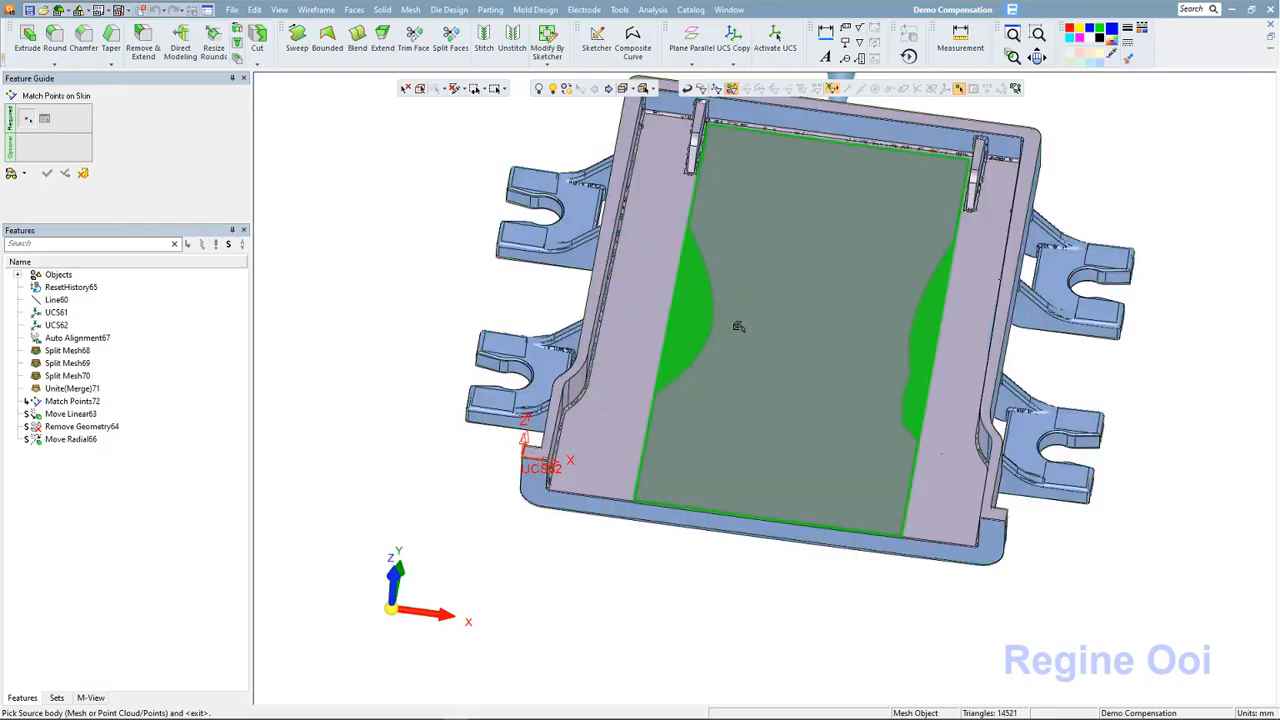
pyautogui.click(738, 326)
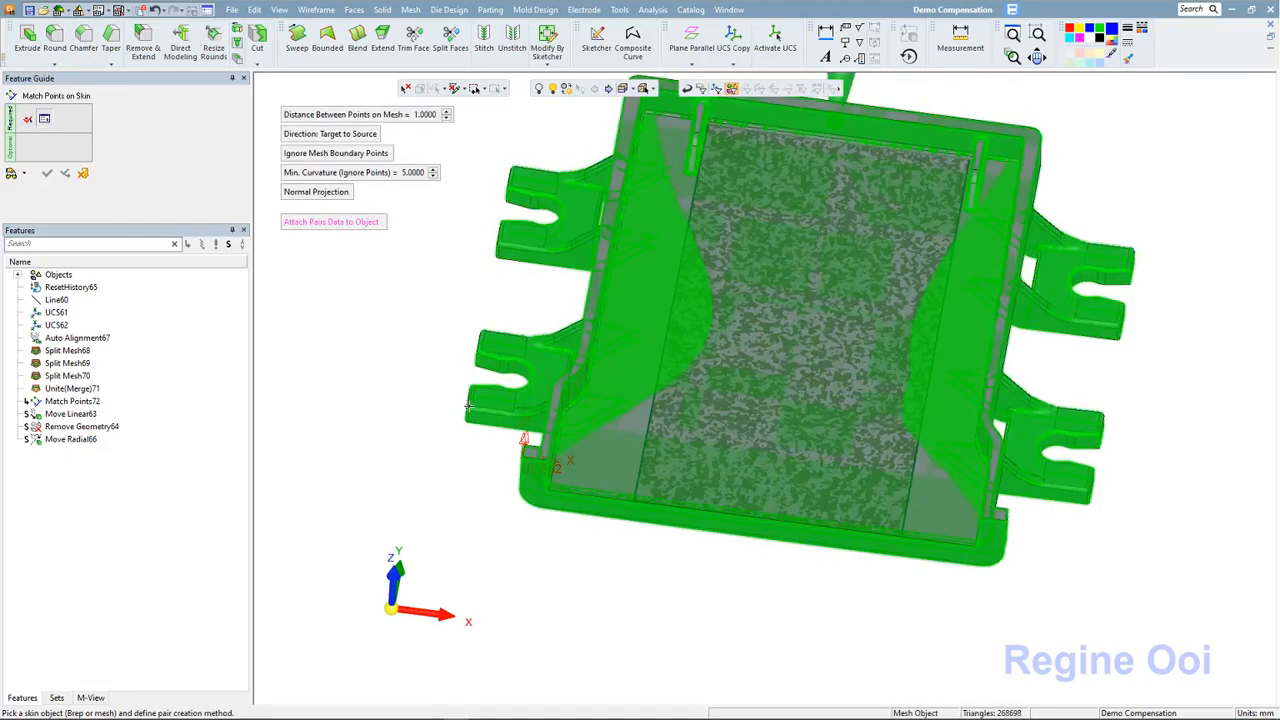
pyautogui.moveTo(632, 330); pyautogui.dragTo(668, 282, button='middle')
pyautogui.scroll(5, 490, 420)
pyautogui.scroll(-6, 430, 420)
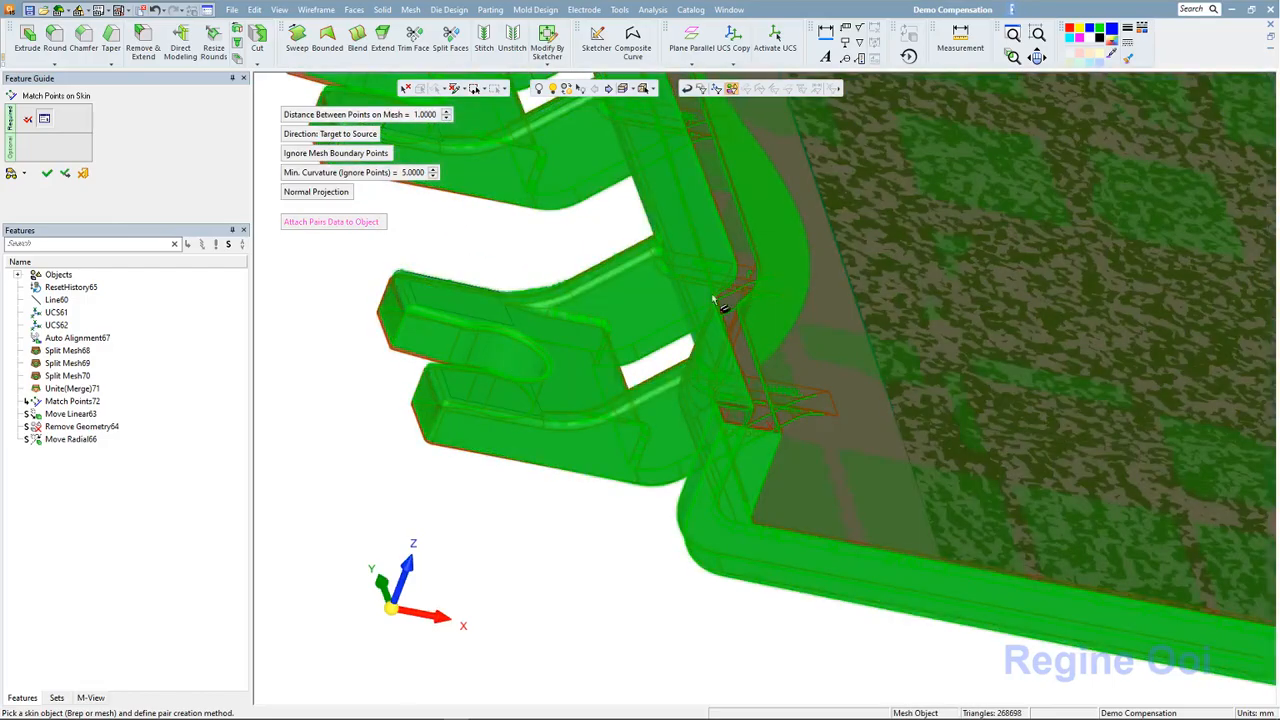
pyautogui.click(531, 278)
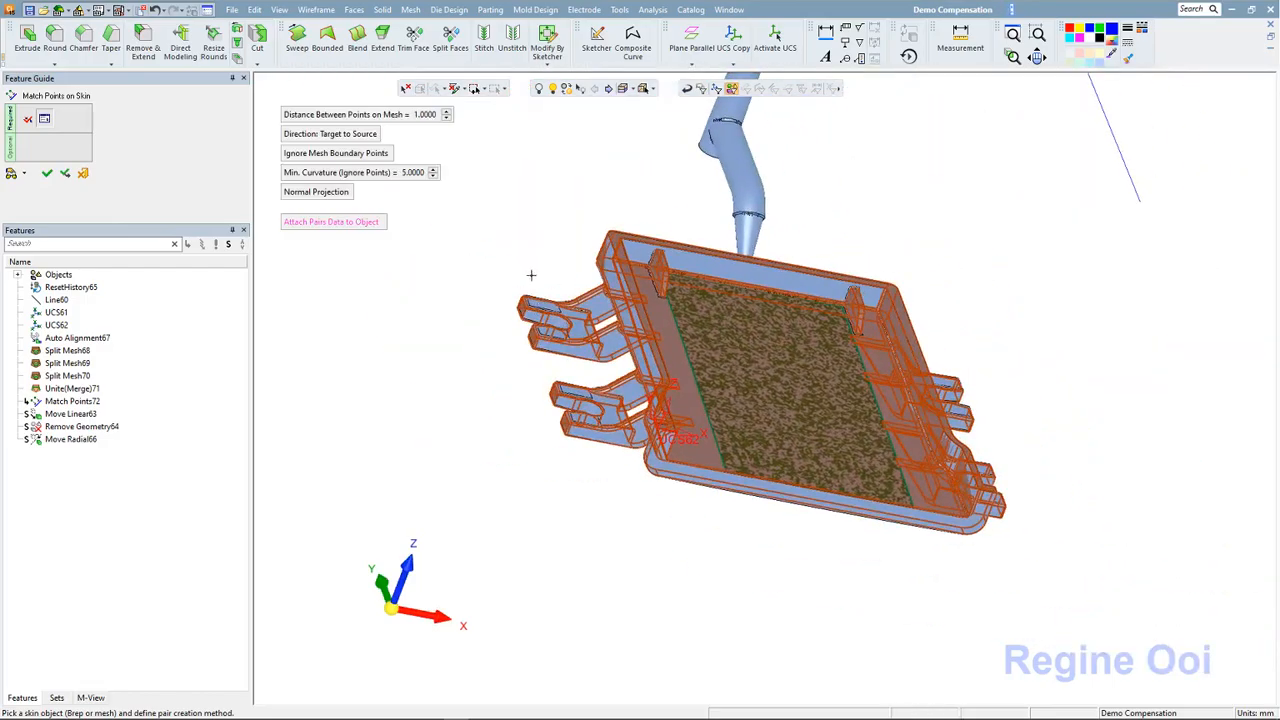
# Set the distance between points on the floor mesh to 3 mm, preview the point pairs and apply the matching
pyautogui.click(418, 116)
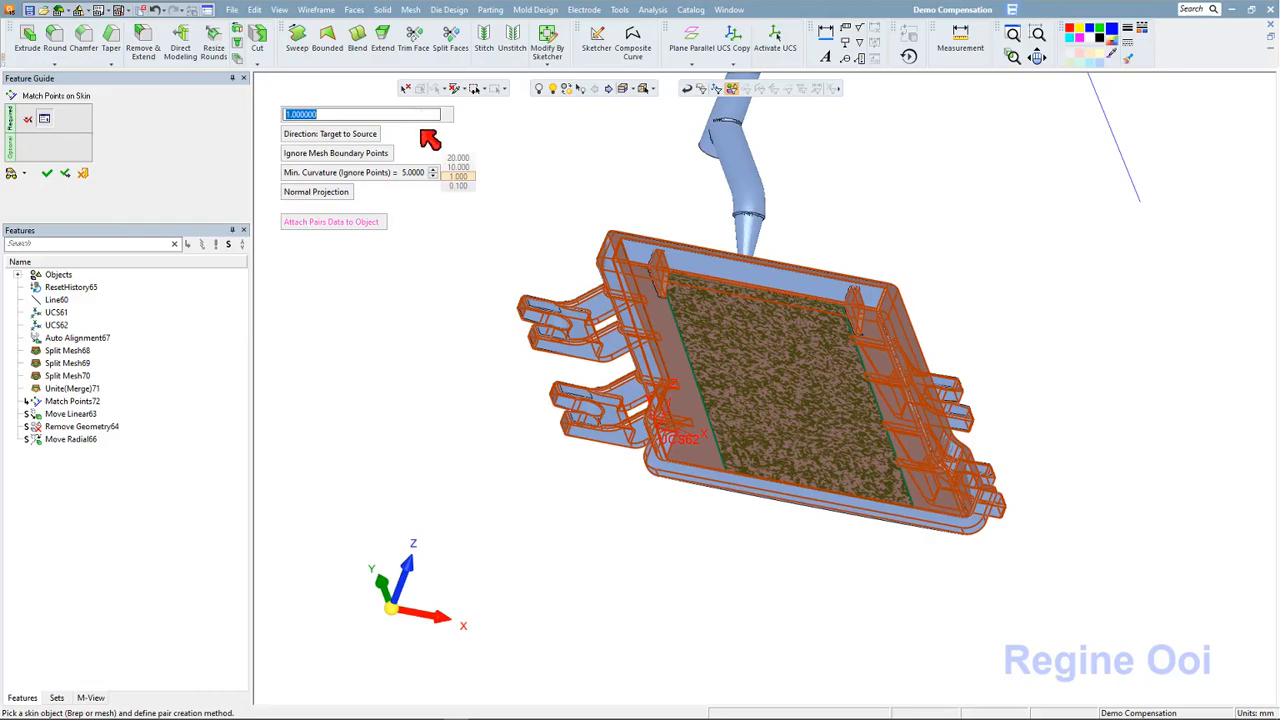
pyautogui.click(425, 133)
pyautogui.click(410, 116)
pyautogui.write('3')
pyautogui.click(409, 134)
pyautogui.click(12, 173)
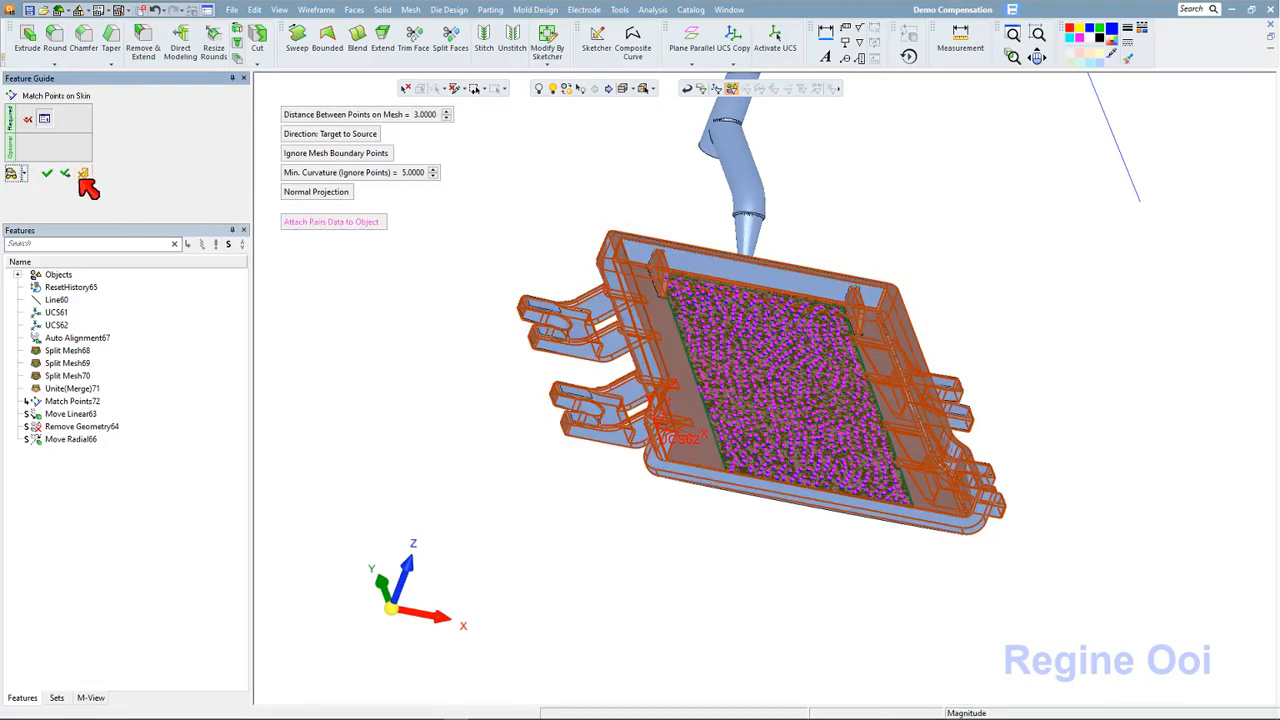
pyautogui.click(57, 177)
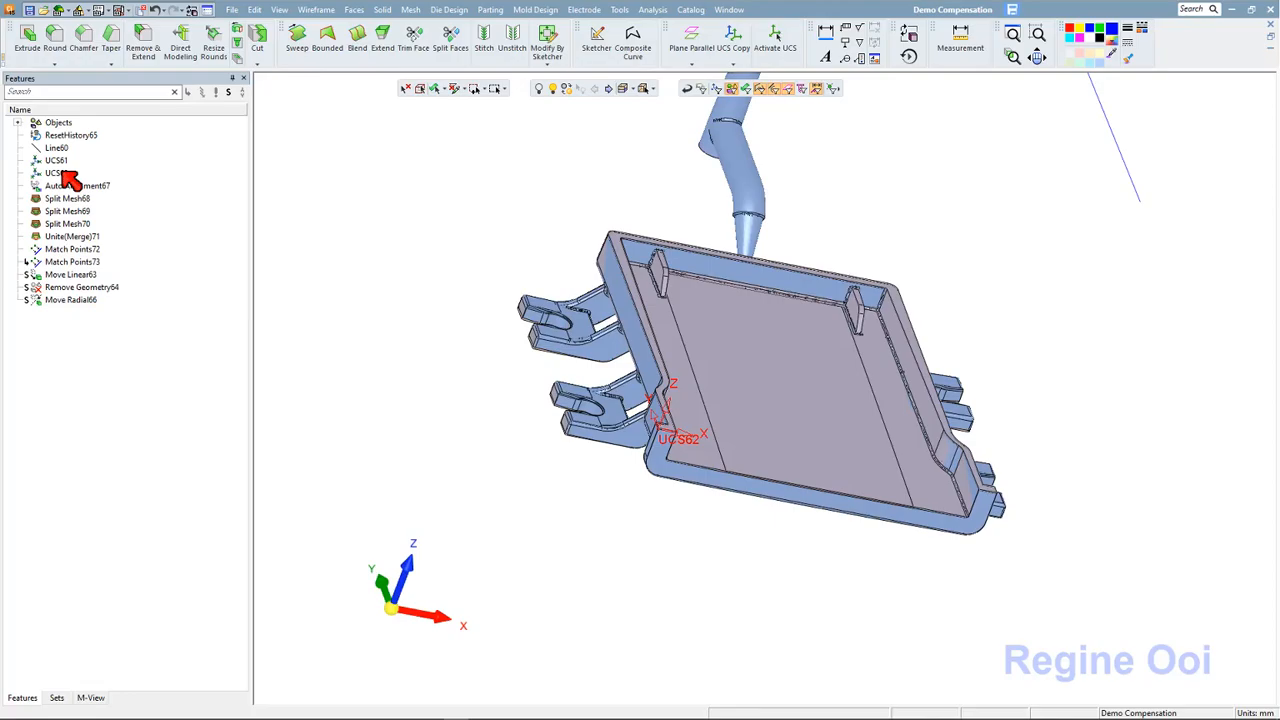
# Unite the central floor mesh and the prong mesh into one mesh object using the Merge option
pyautogui.click(410, 10)
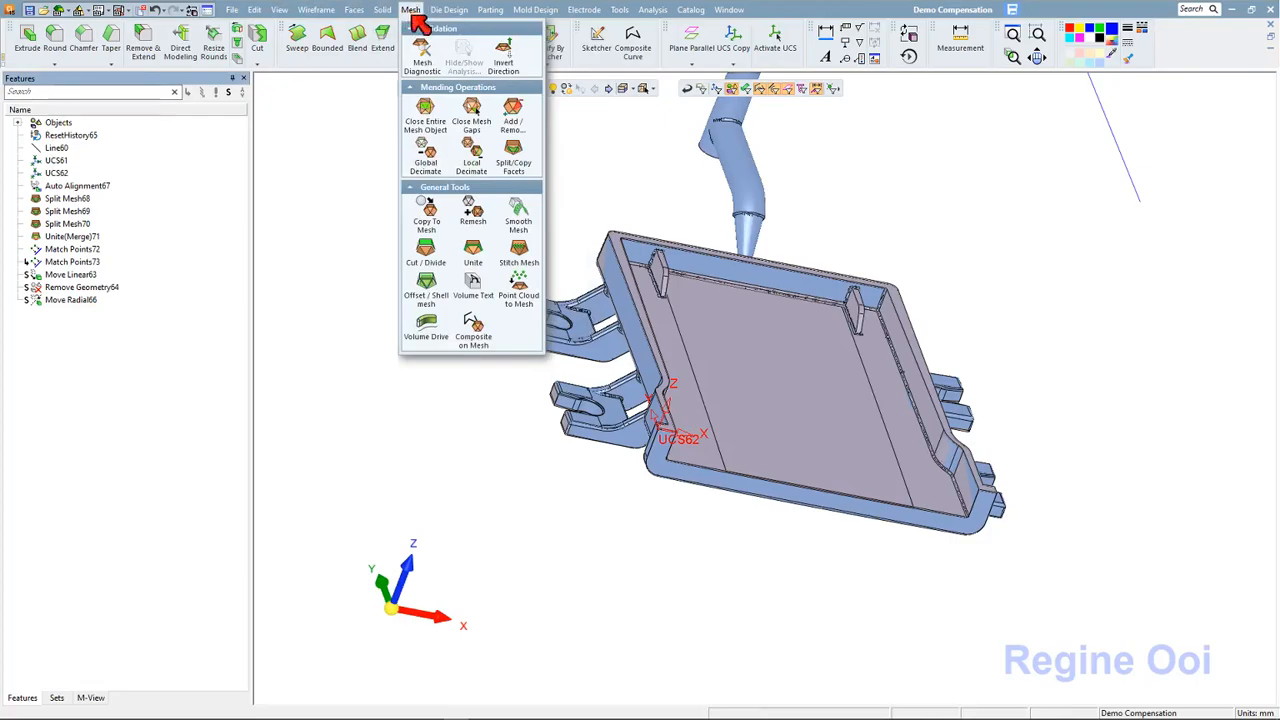
pyautogui.click(473, 250)
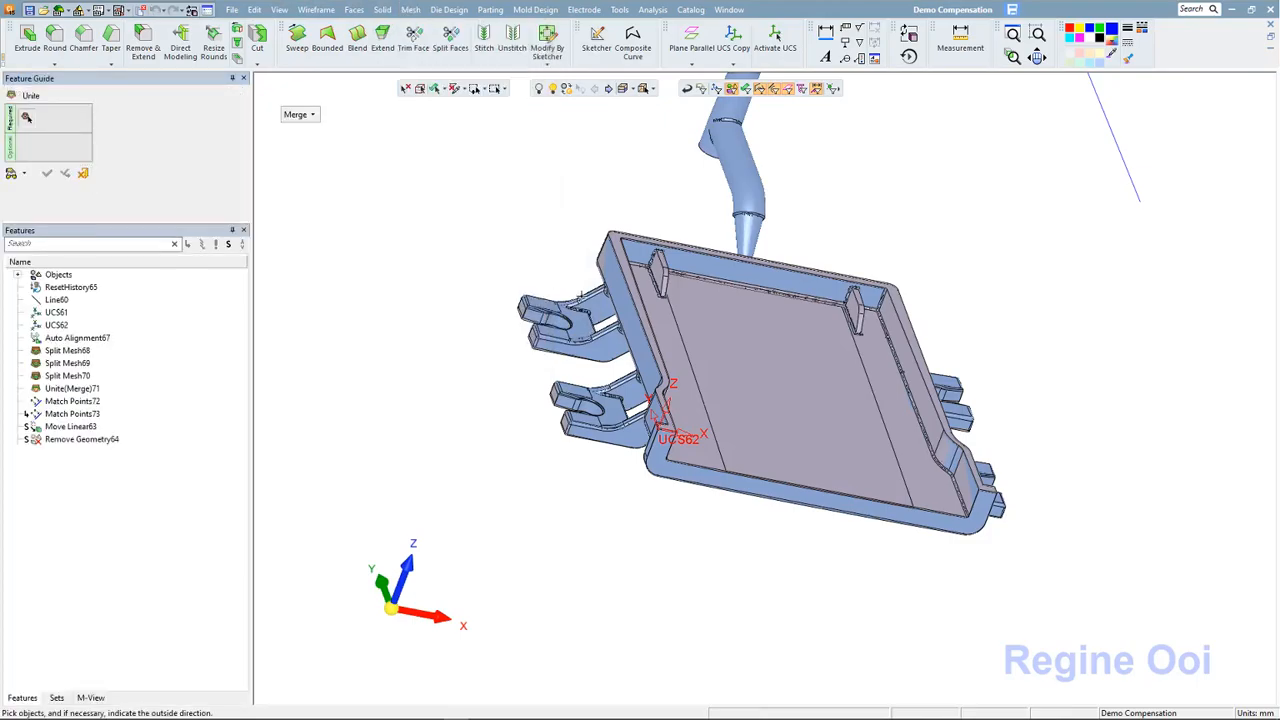
pyautogui.click(697, 348)
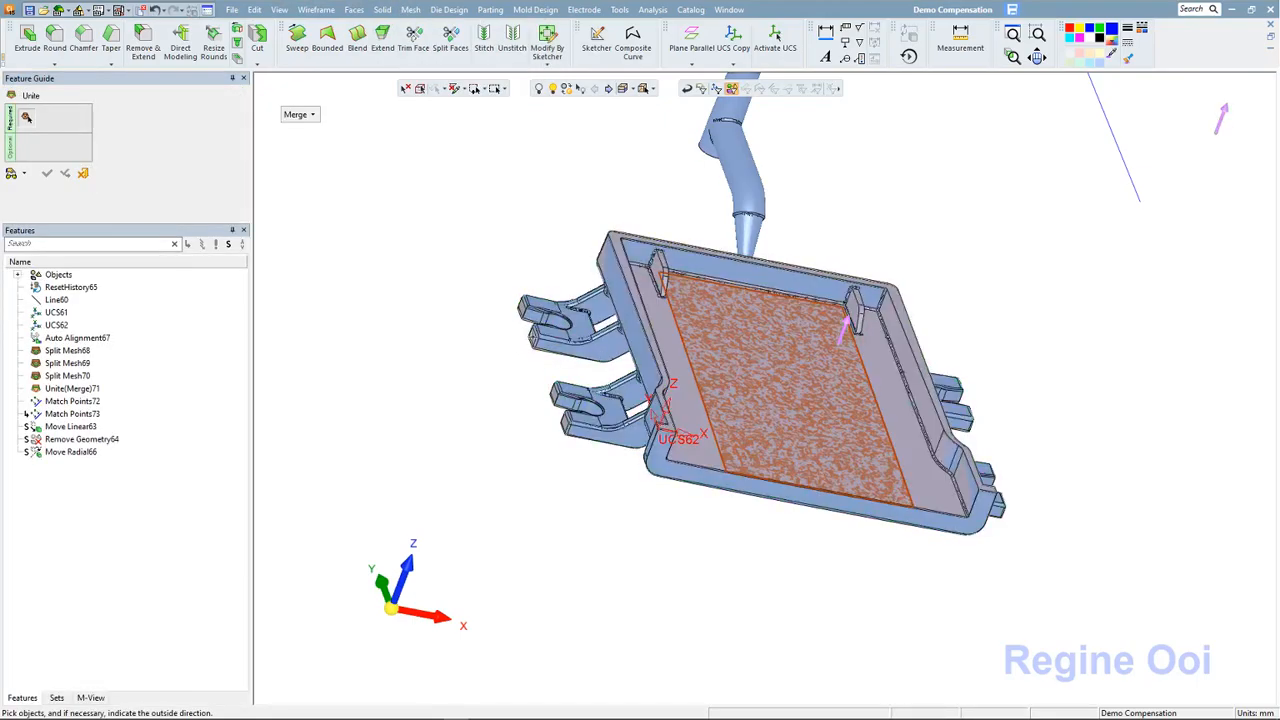
pyautogui.click(549, 338)
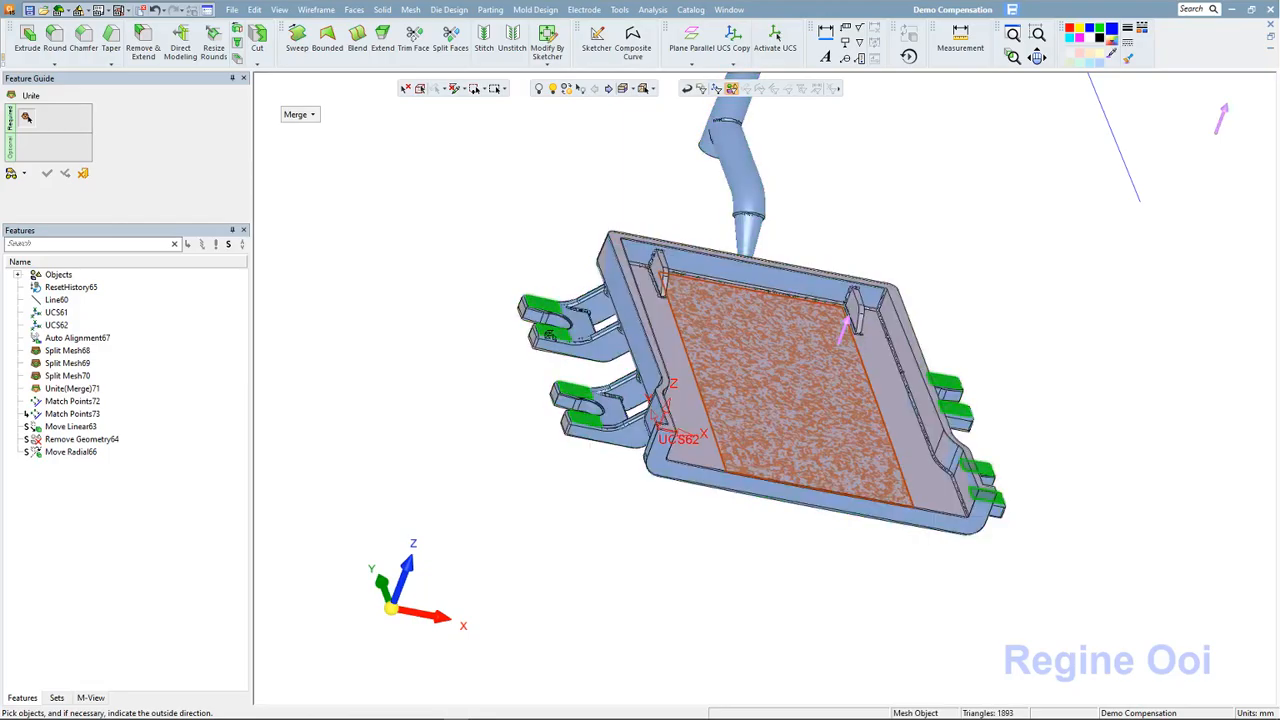
pyautogui.click(950, 385)
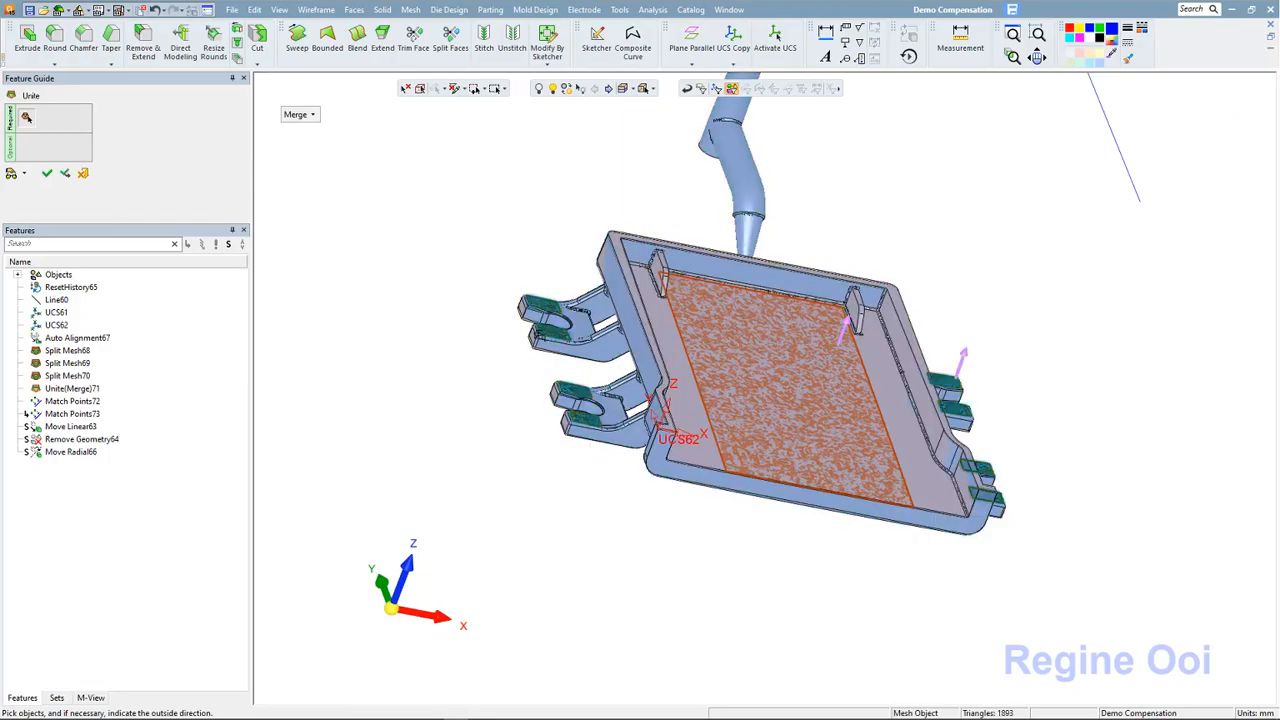
pyautogui.click(55, 183)
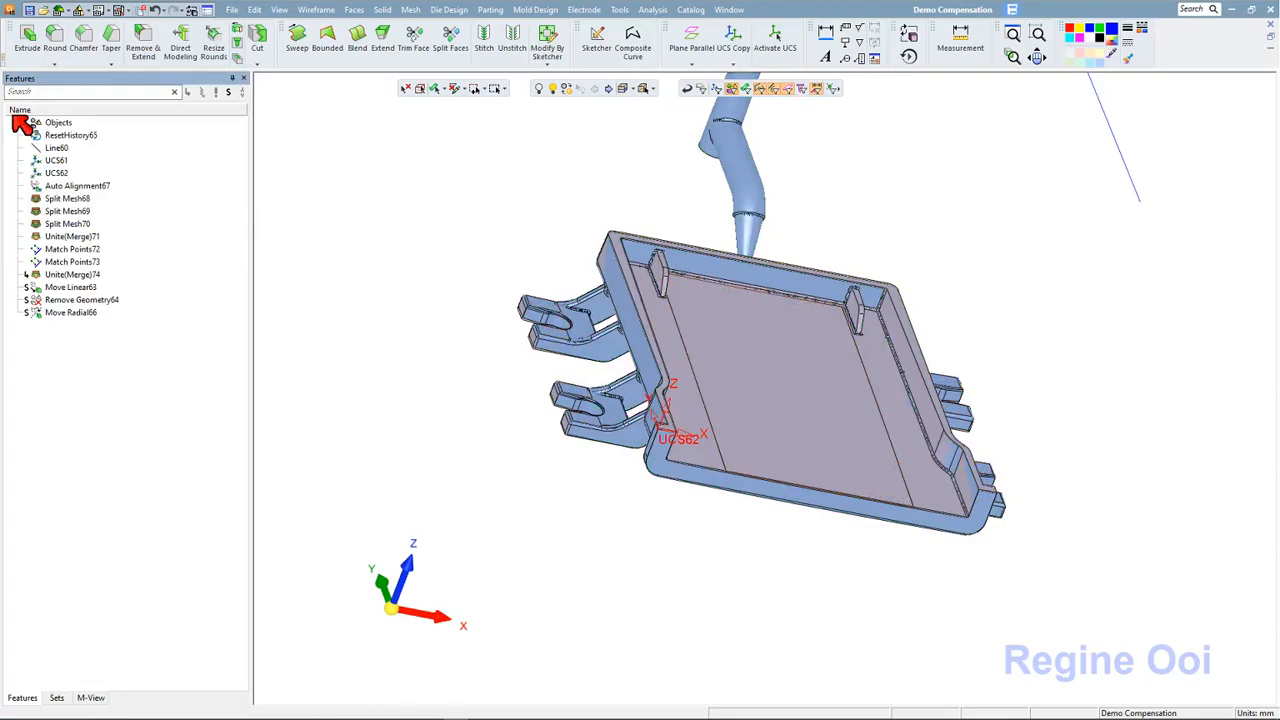
# Start a Springback Deform on the CAD solid without fixed constraints and define its constraint points by table
pyautogui.click(449, 10)
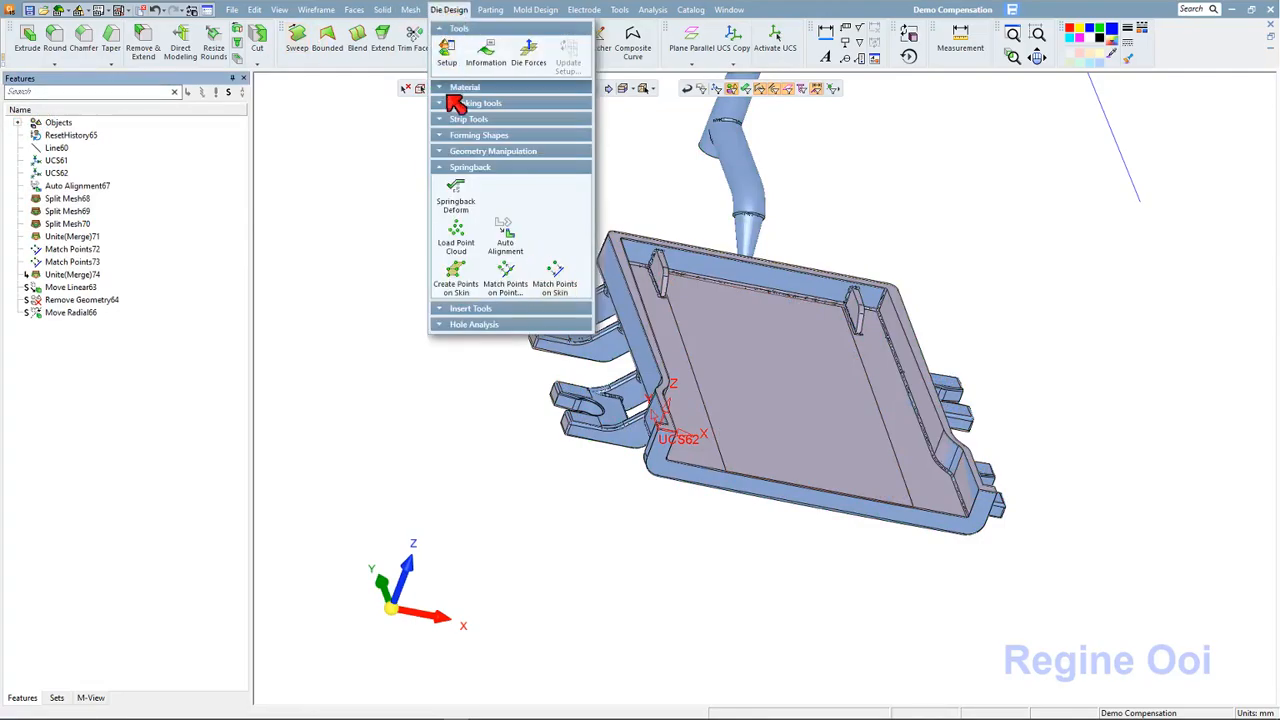
pyautogui.click(474, 218)
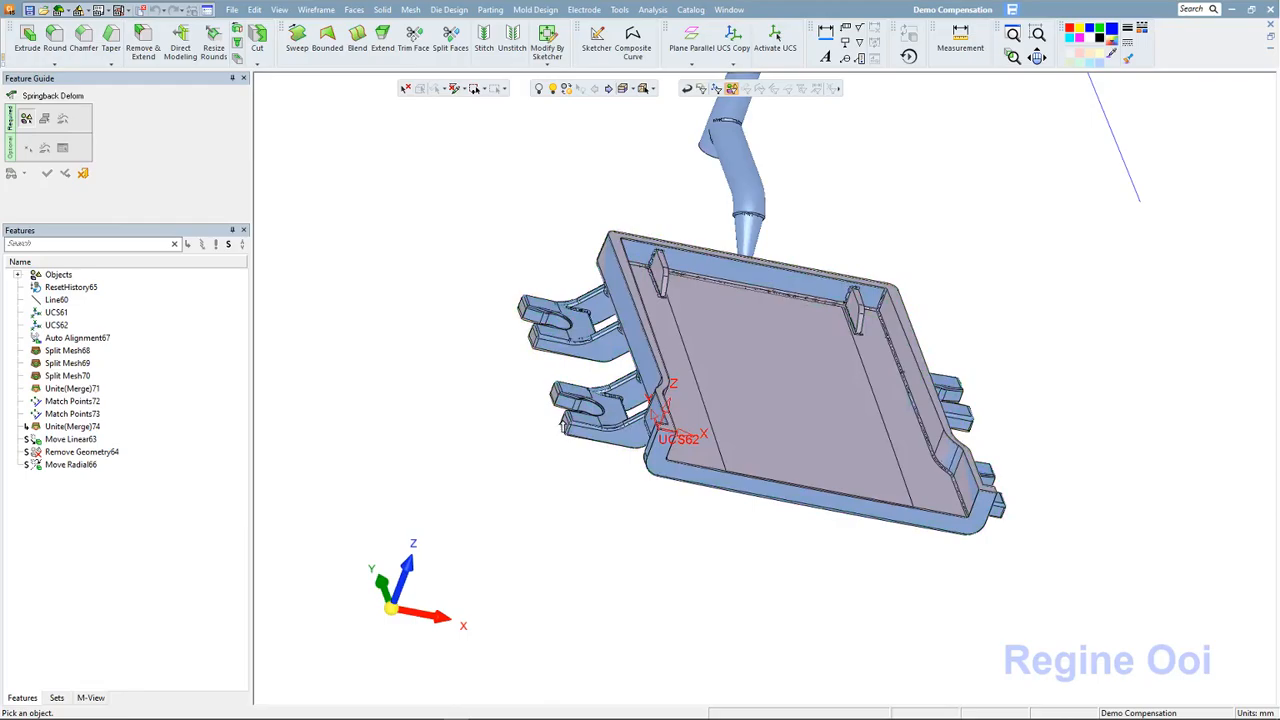
pyautogui.scroll(6, 562, 424)
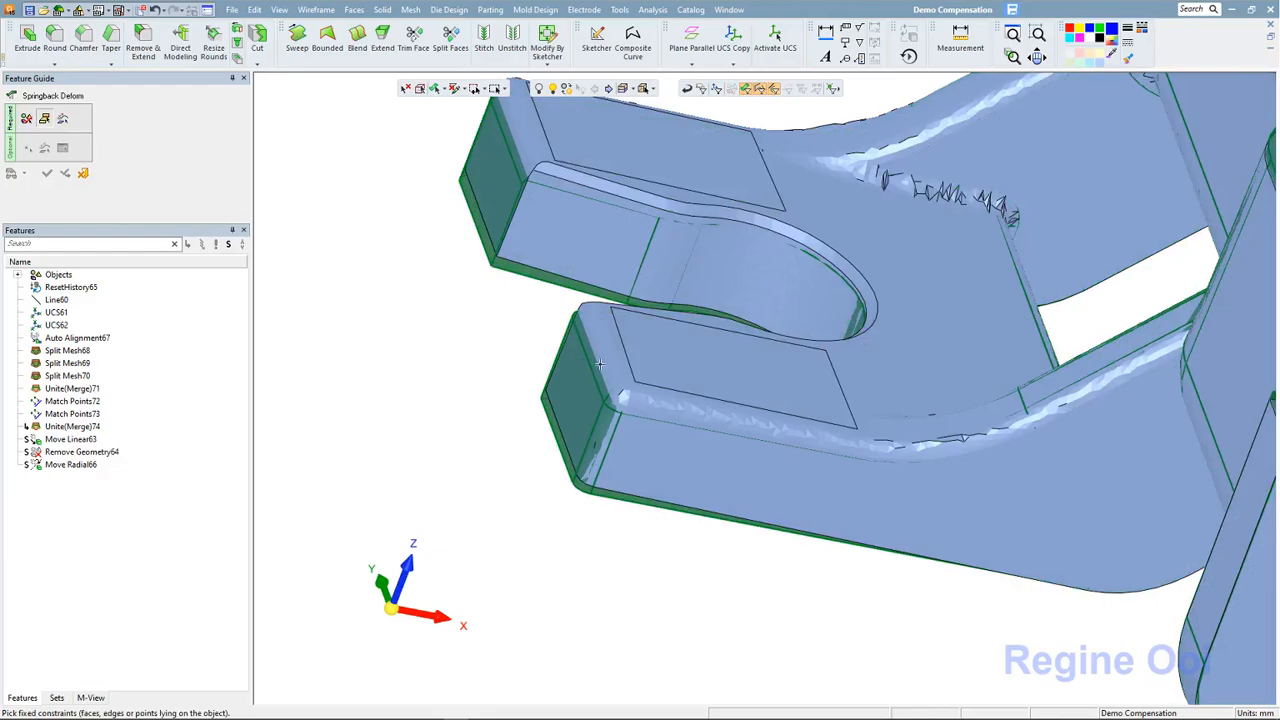
pyautogui.middleClick(507, 311)
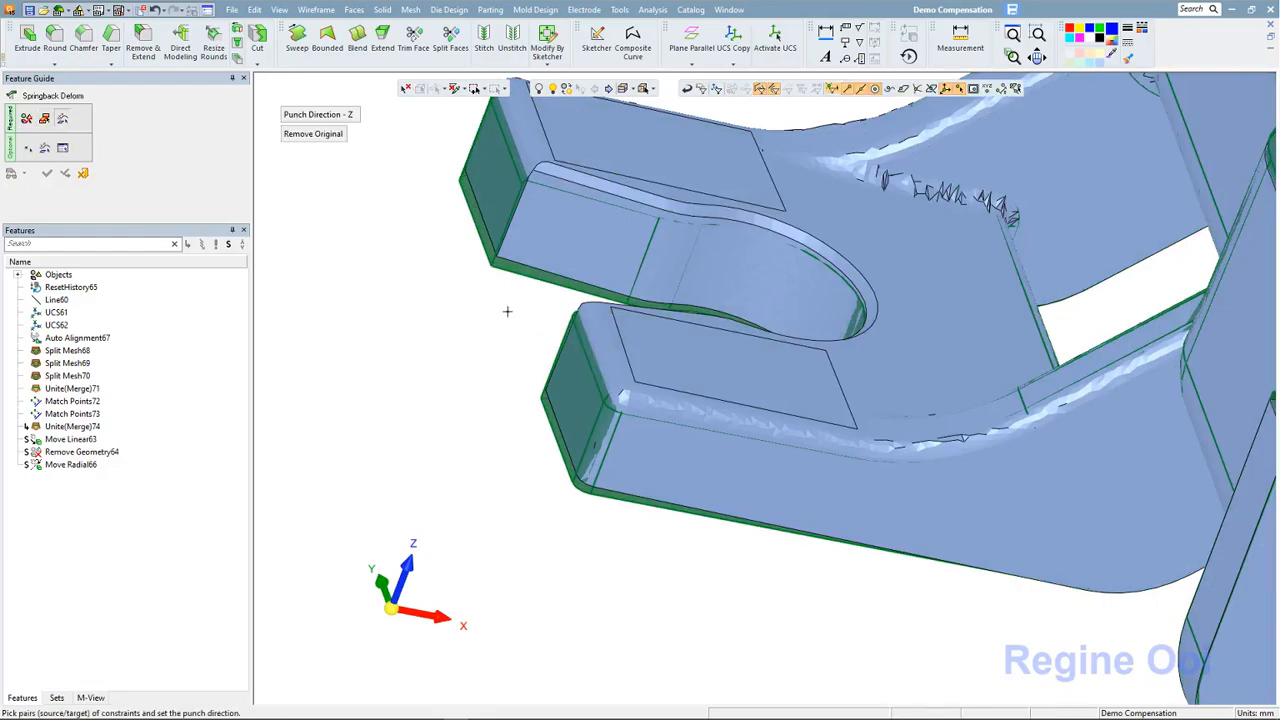
pyautogui.click(65, 149)
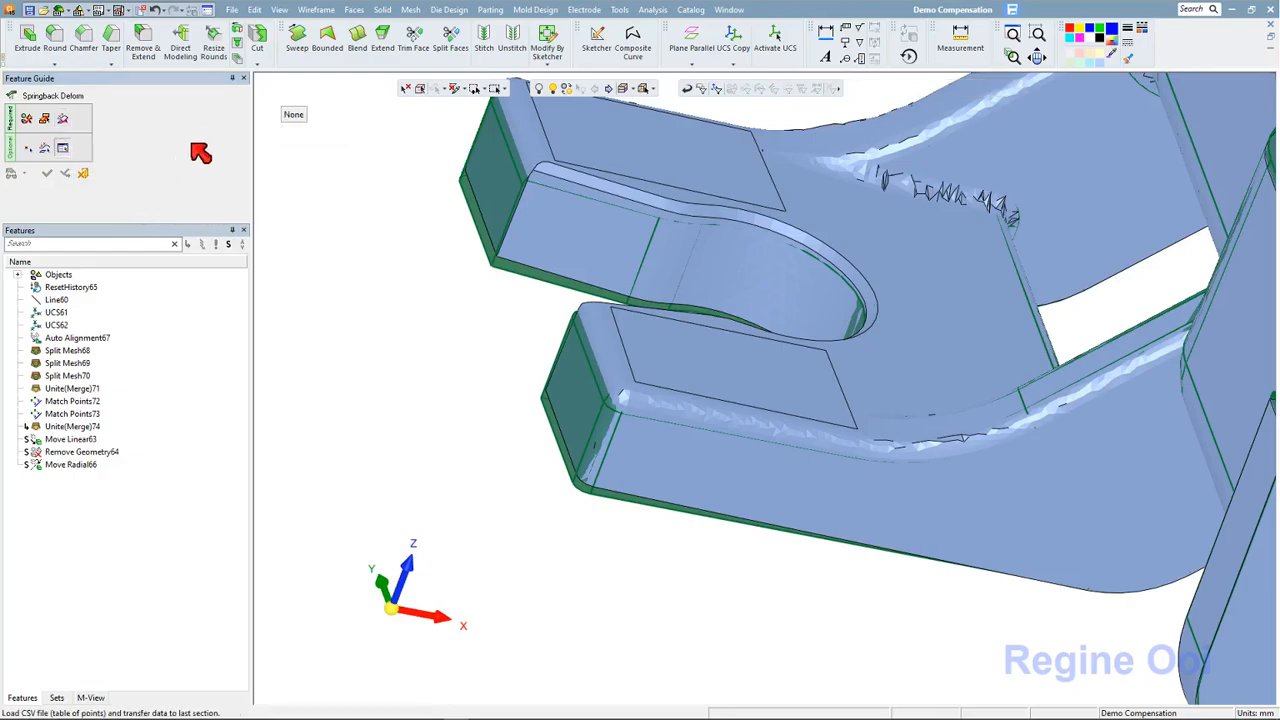
pyautogui.click(298, 116)
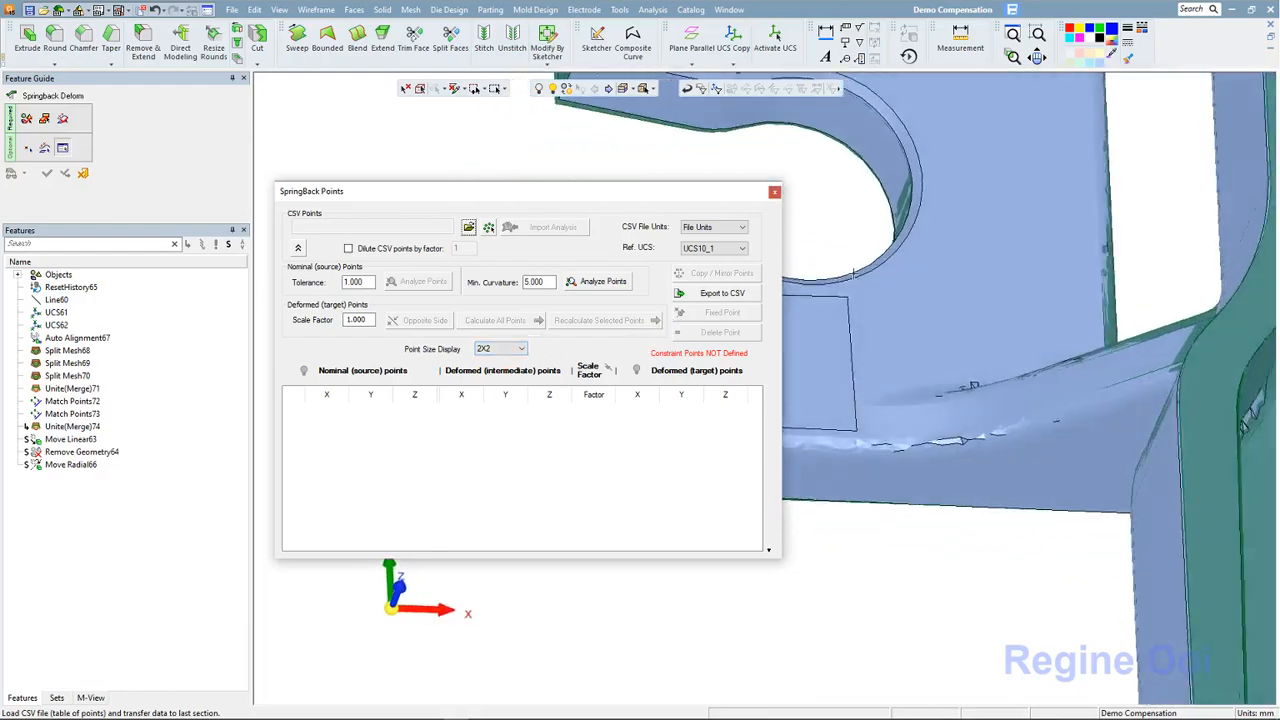
# Load the point pairs from the united mesh and calculate all deformed target points with scale factor 1.000
pyautogui.scroll(-5, 1050, 244)
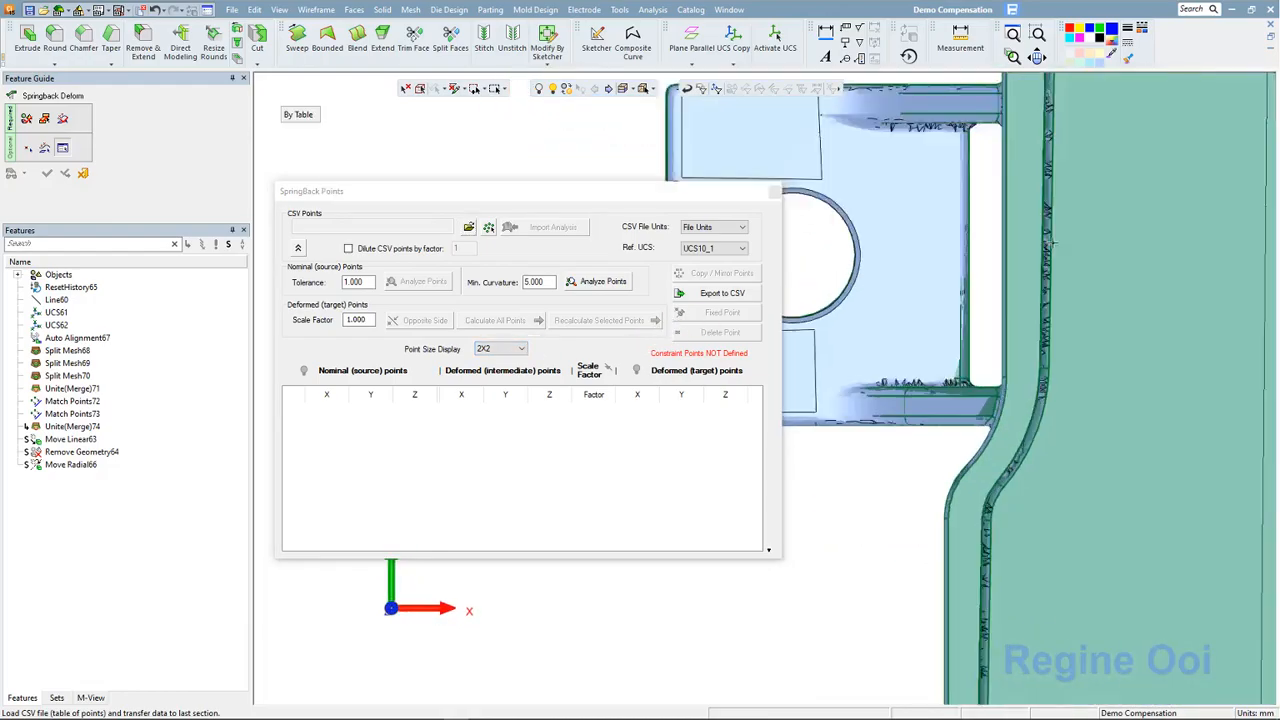
pyautogui.scroll(-3, 969, 284)
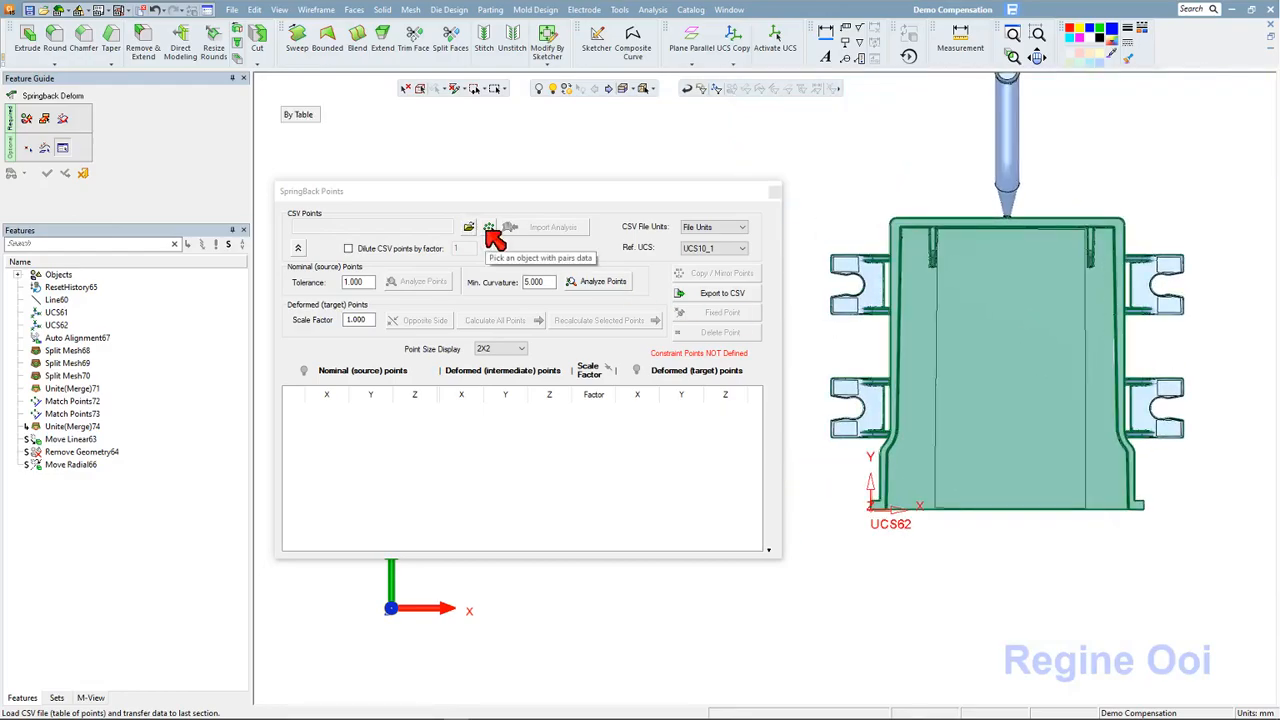
pyautogui.click(489, 229)
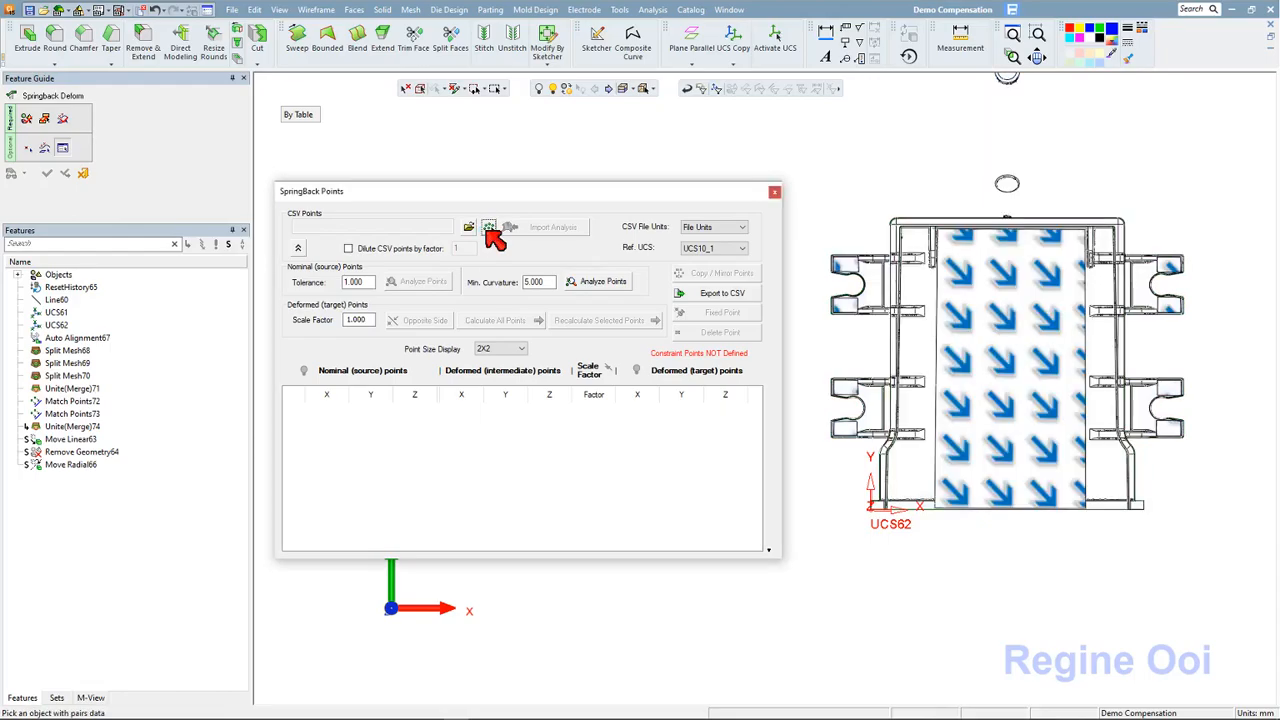
pyautogui.click(1038, 348)
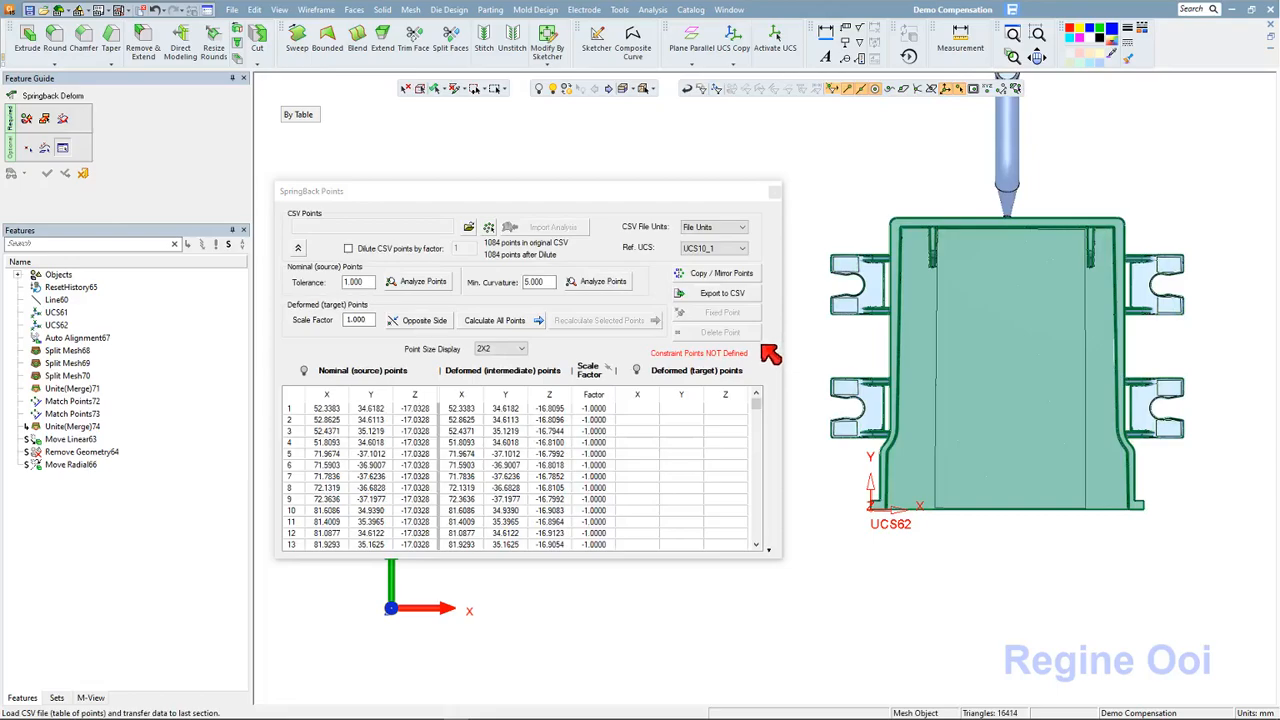
pyautogui.click(509, 323)
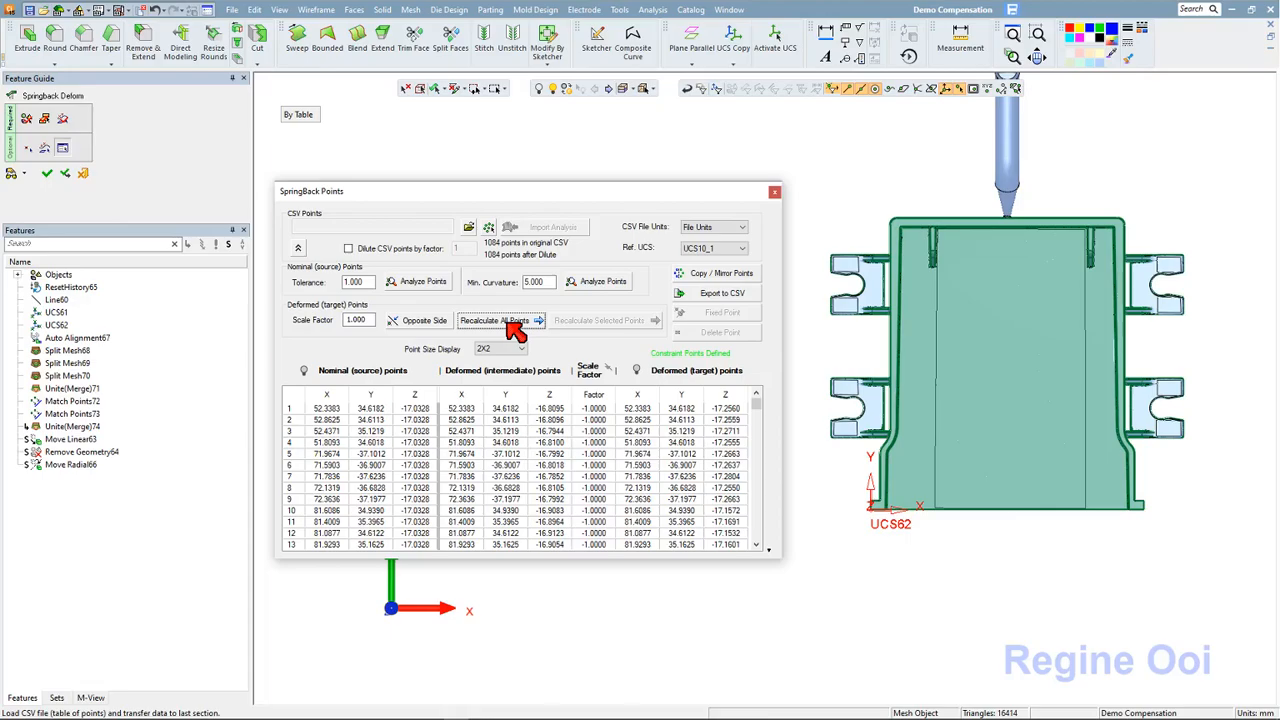
# Preview the springback deformation and examine the deformed solid closely from the central floor out to the side prongs
pyautogui.click(47, 173)
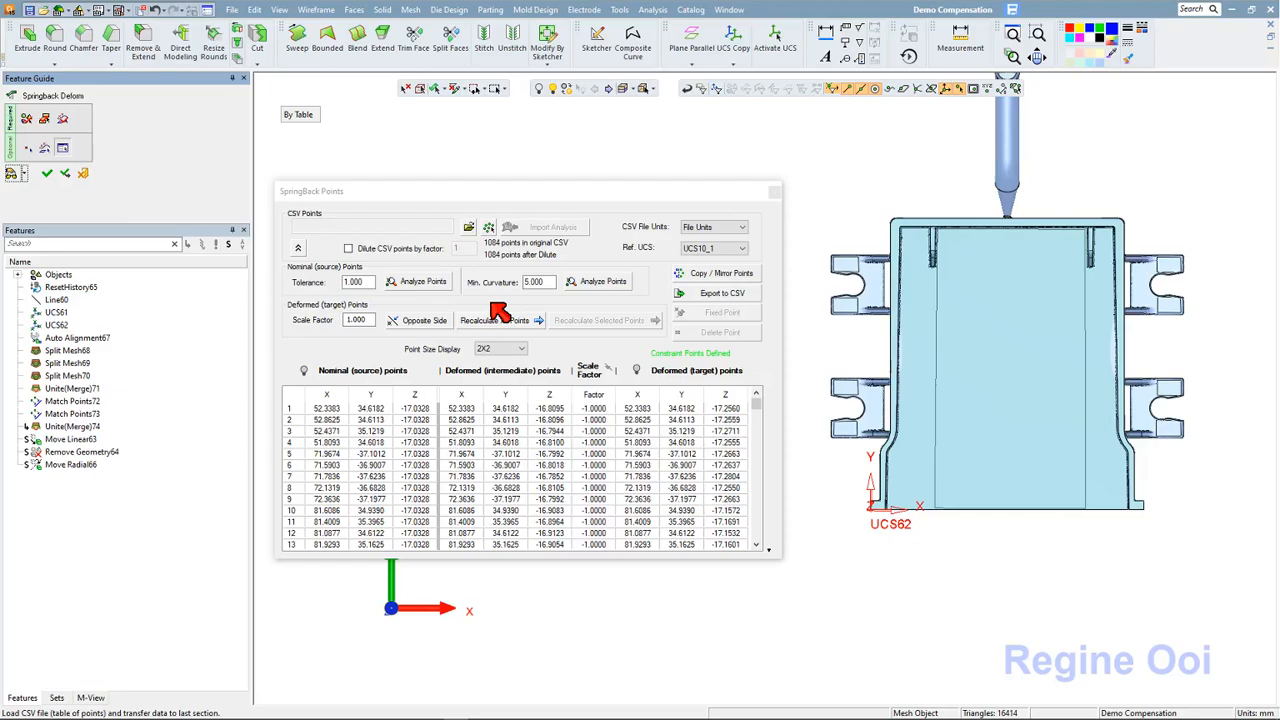
pyautogui.keyDown('ctrl'); pyautogui.moveTo(886, 364); pyautogui.dragTo(950, 358); pyautogui.keyUp('ctrl')
pyautogui.scroll(4, 954, 358)
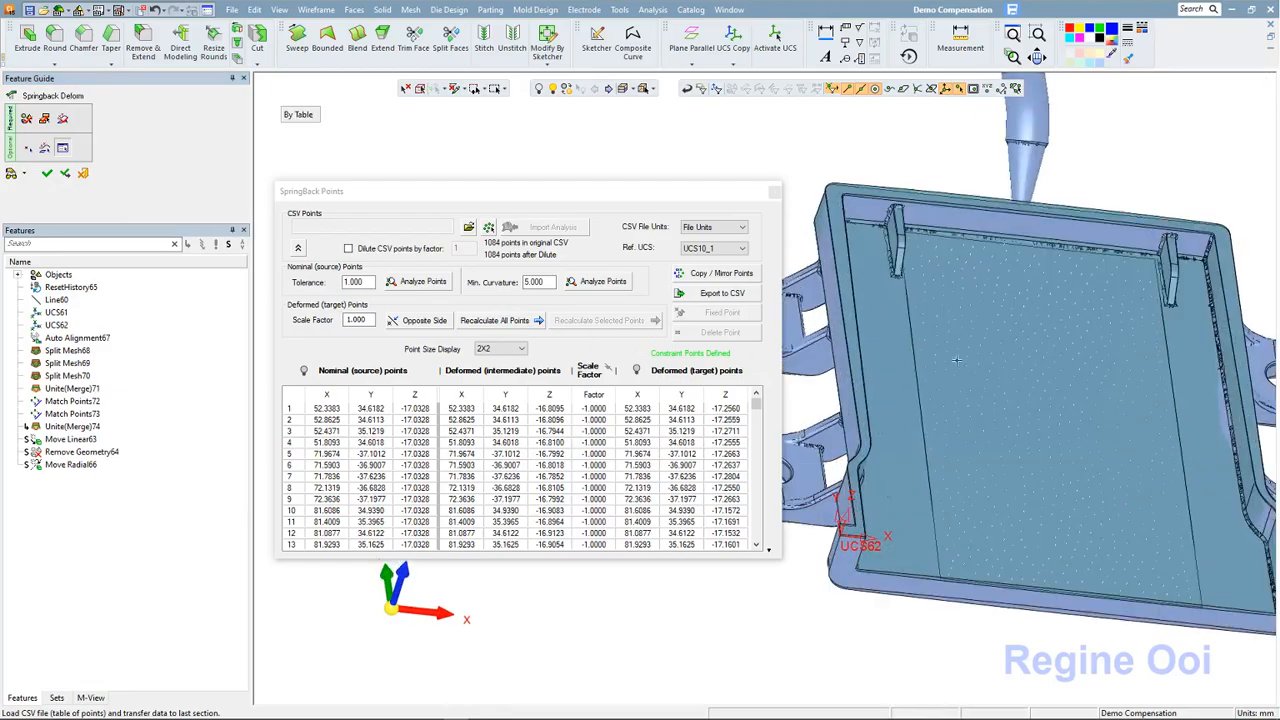
pyautogui.scroll(5, 954, 358)
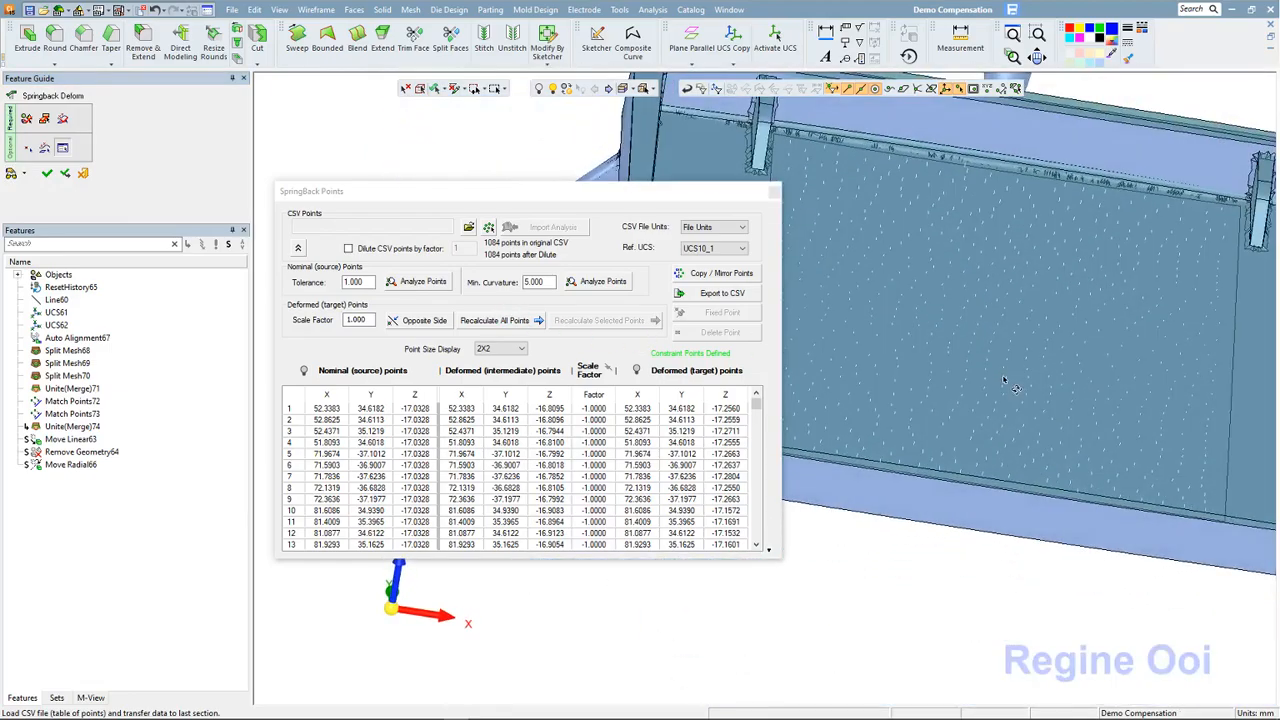
pyautogui.scroll(3, 1054, 392)
pyautogui.scroll(-2, 1060, 395)
pyautogui.keyDown('ctrl'); pyautogui.moveTo(1258, 414); pyautogui.dragTo(1136, 417, button='middle'); pyautogui.keyUp('ctrl')
pyautogui.keyDown('ctrl'); pyautogui.moveTo(1190, 456); pyautogui.dragTo(1027, 410, button='middle'); pyautogui.keyUp('ctrl')
pyautogui.scroll(4, 1144, 550)
pyautogui.keyDown('ctrl'); pyautogui.moveTo(1142, 553); pyautogui.dragTo(1113, 548); pyautogui.keyUp('ctrl')
# Check the deformed side prong with the points table moved aside and apply the springback deformation
pyautogui.moveTo(704, 208); pyautogui.dragTo(480, 253)
pyautogui.keyDown('ctrl'); pyautogui.moveTo(988, 349); pyautogui.dragTo(828, 388); pyautogui.keyUp('ctrl')
pyautogui.click(46, 173)
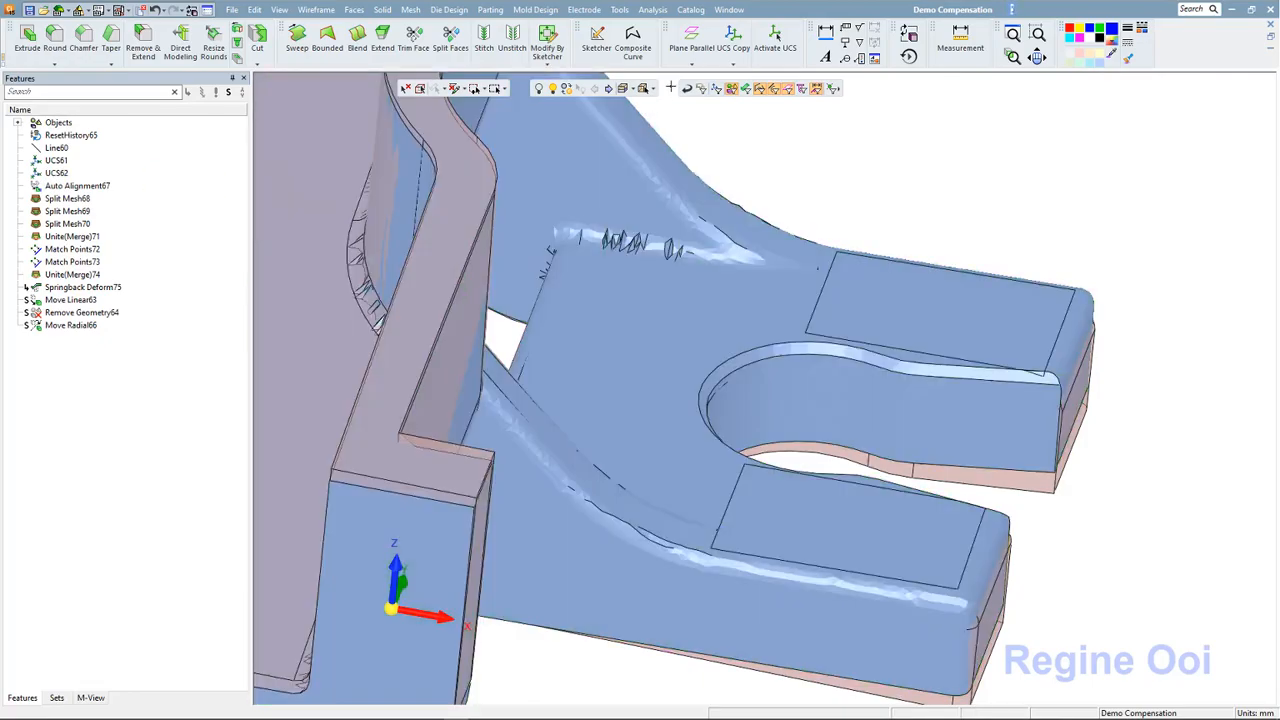
# Switch to the pieza_corsa_new_DL document and start a Springback Deform on its sheet part
pyautogui.click(731, 12)
pyautogui.click(760, 170)
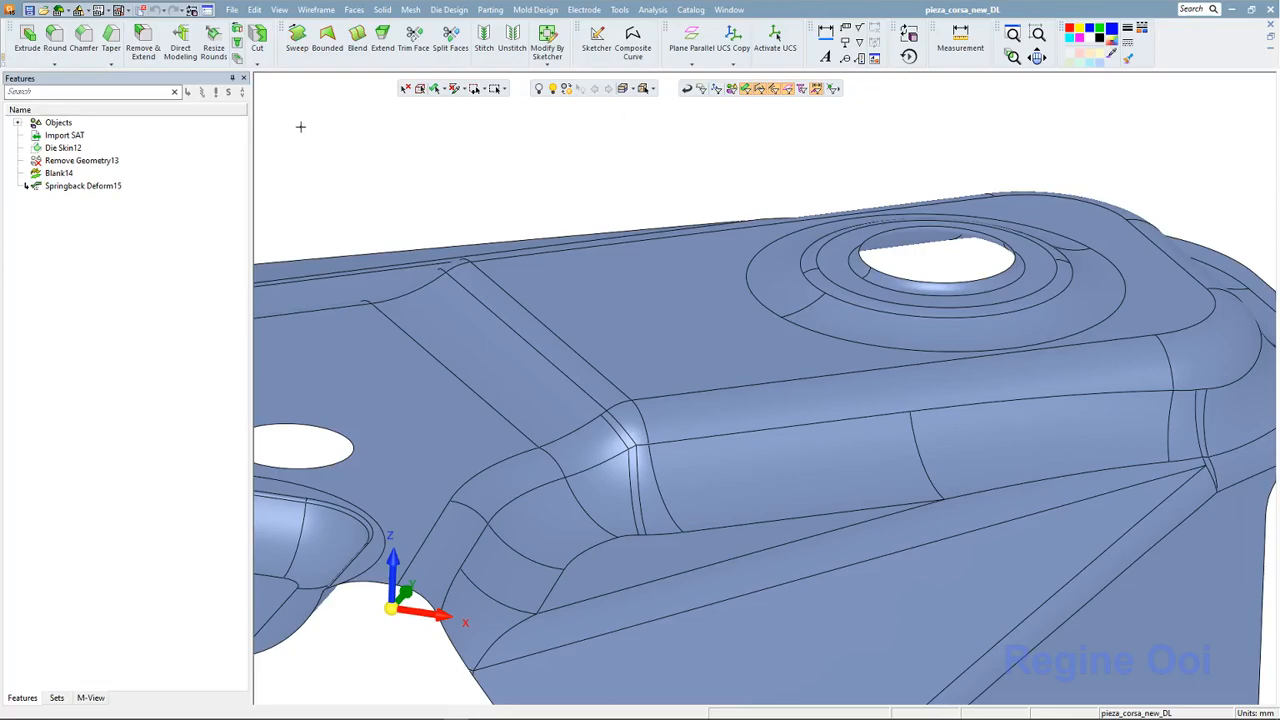
pyautogui.click(449, 10)
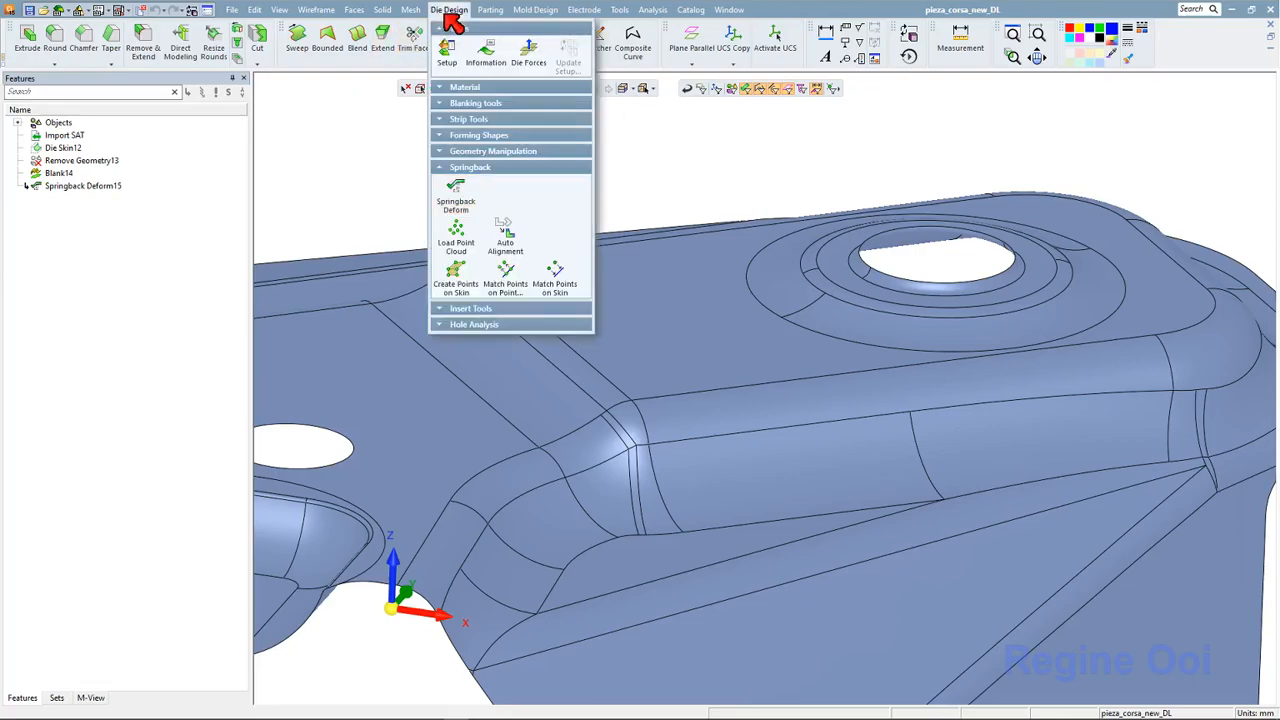
pyautogui.click(458, 194)
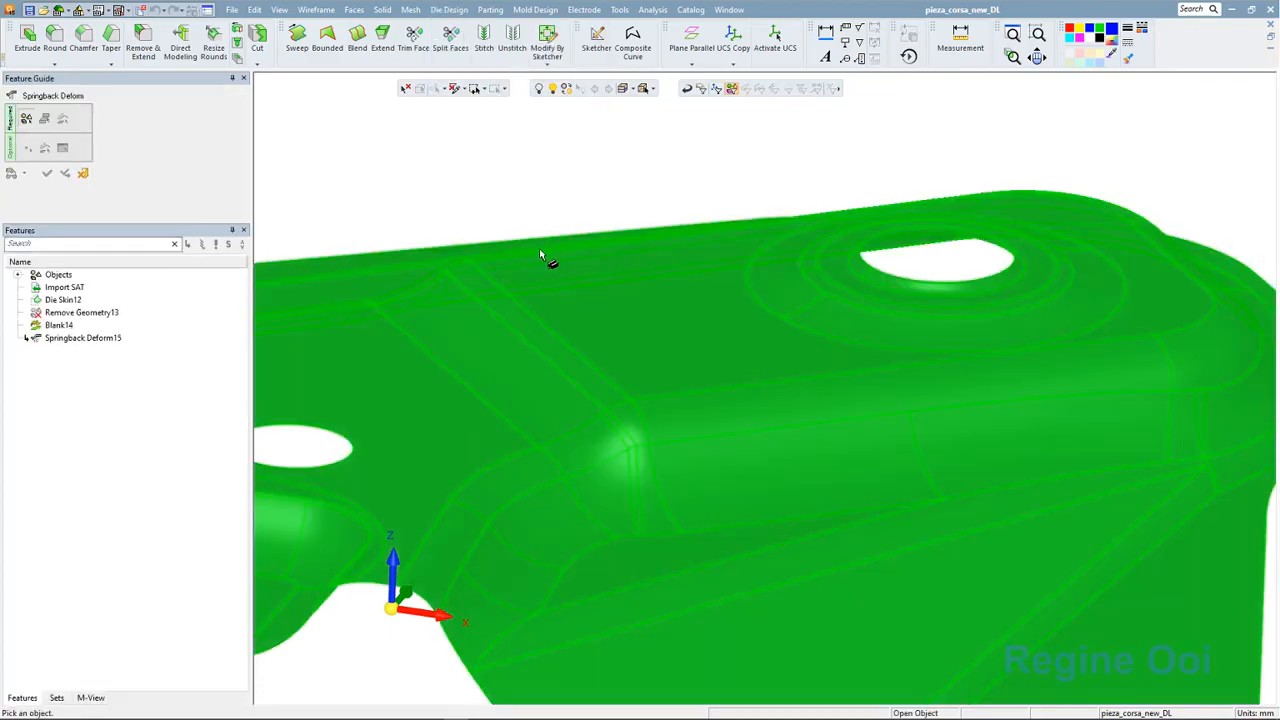
pyautogui.click(540, 257)
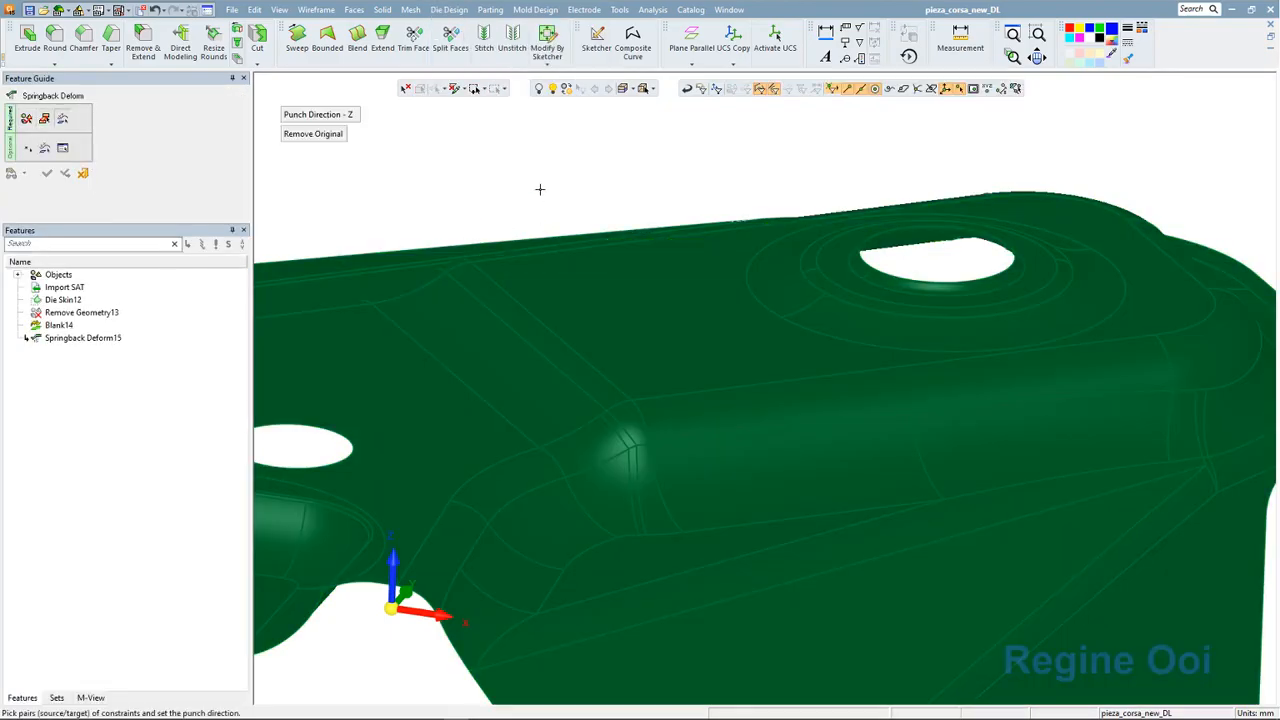
# Define the points by table from the imported springback analysis data and analyze them with a minimum curvature of 3.000
pyautogui.click(66, 149)
pyautogui.click(294, 116)
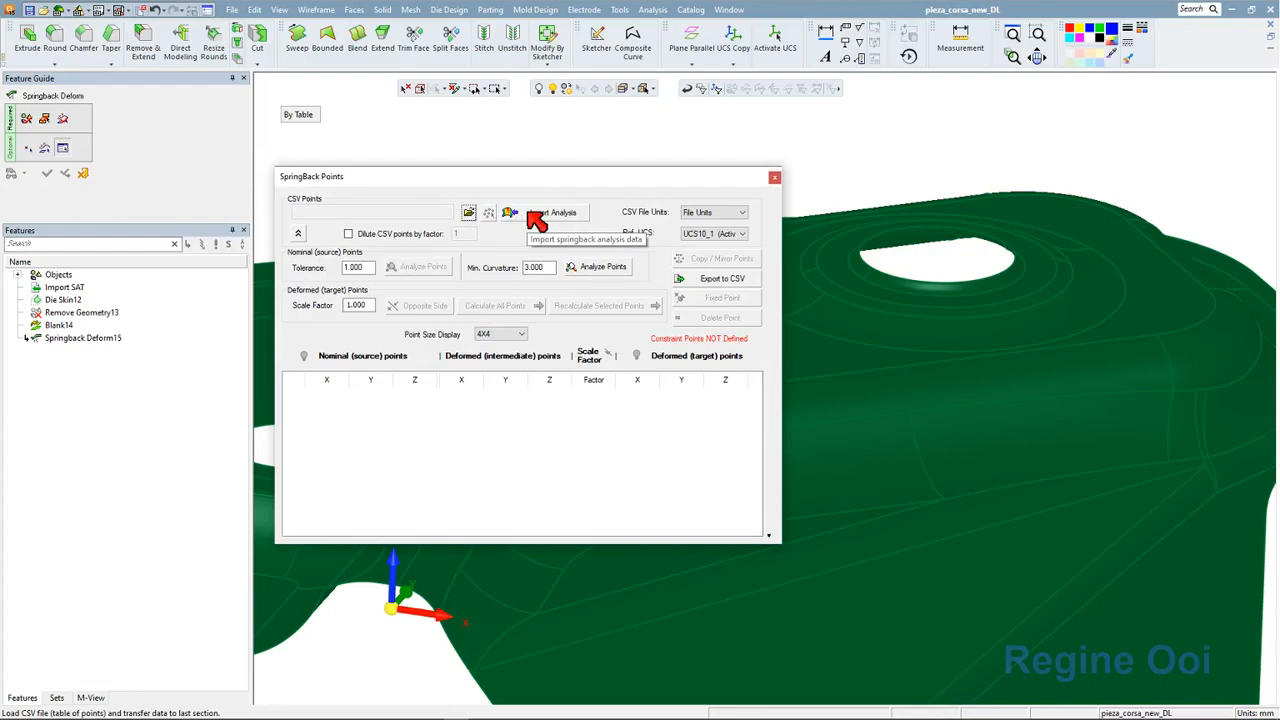
pyautogui.click(528, 213)
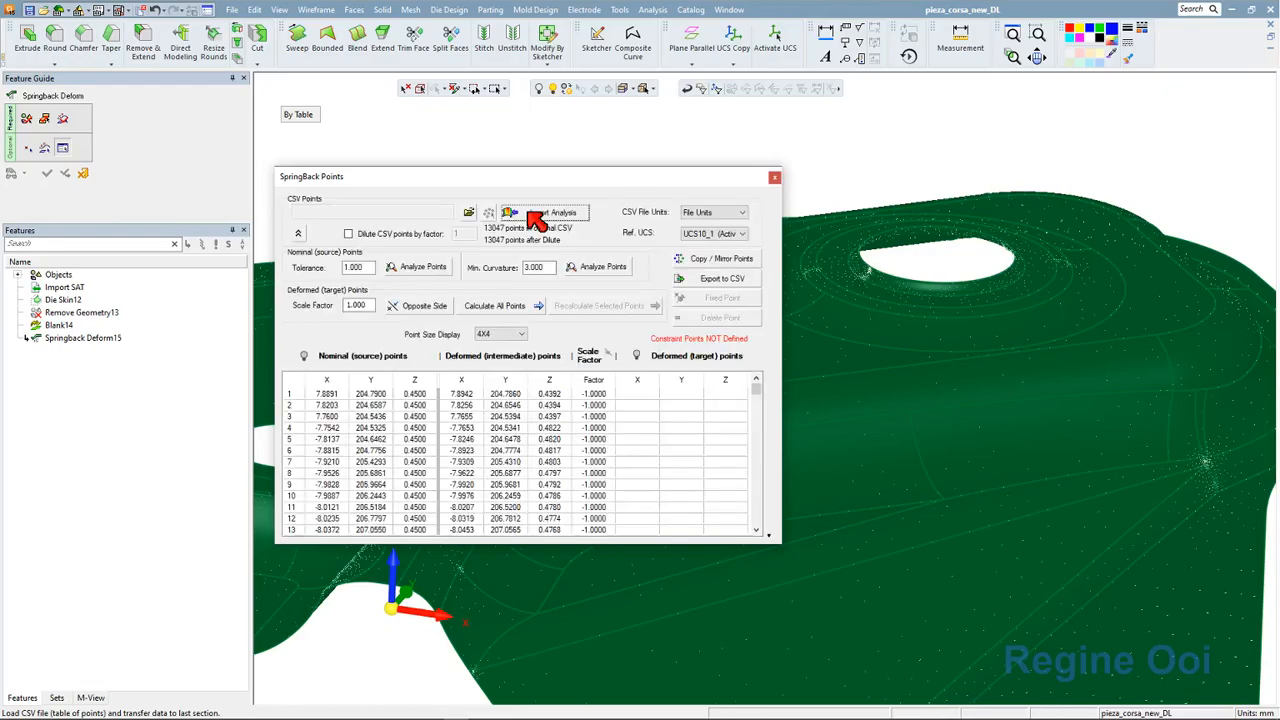
pyautogui.click(590, 268)
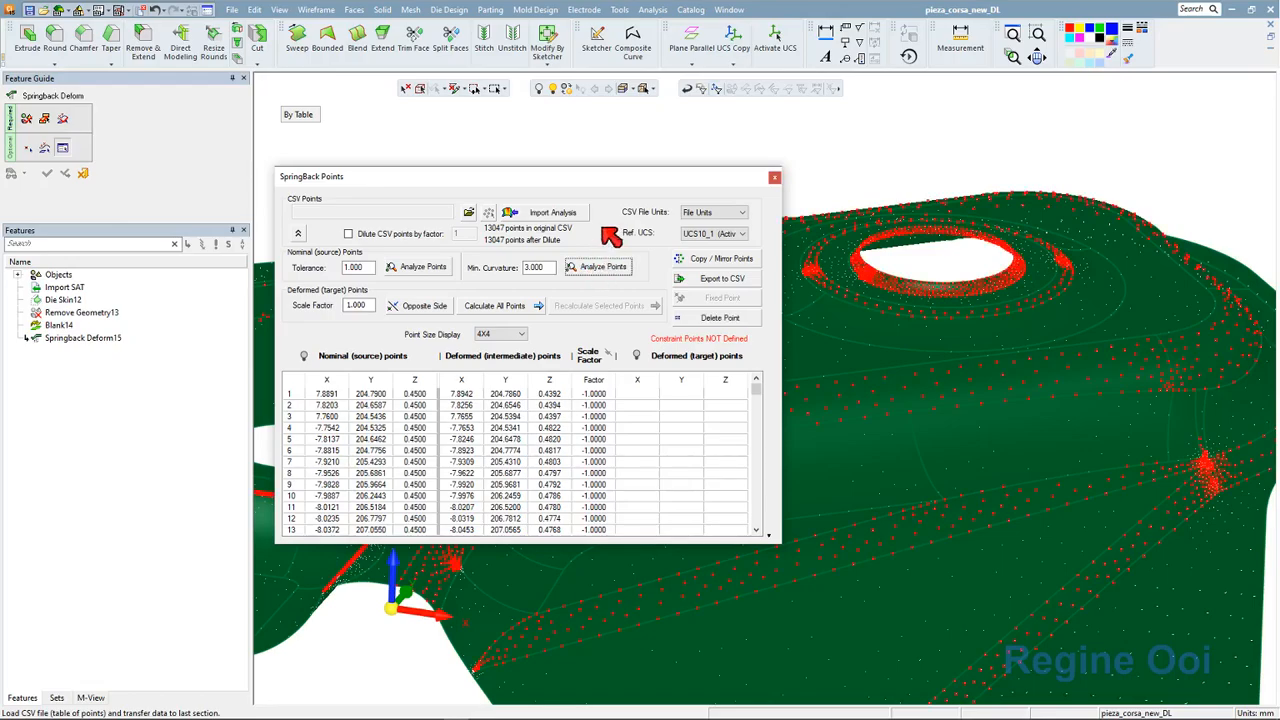
# Examine the highlighted small-curvature points along the part's bends, corners and around the large hole
pyautogui.moveTo(614, 190); pyautogui.dragTo(289, 270)
pyautogui.moveTo(733, 193); pyautogui.dragTo(779, 352, button='middle')
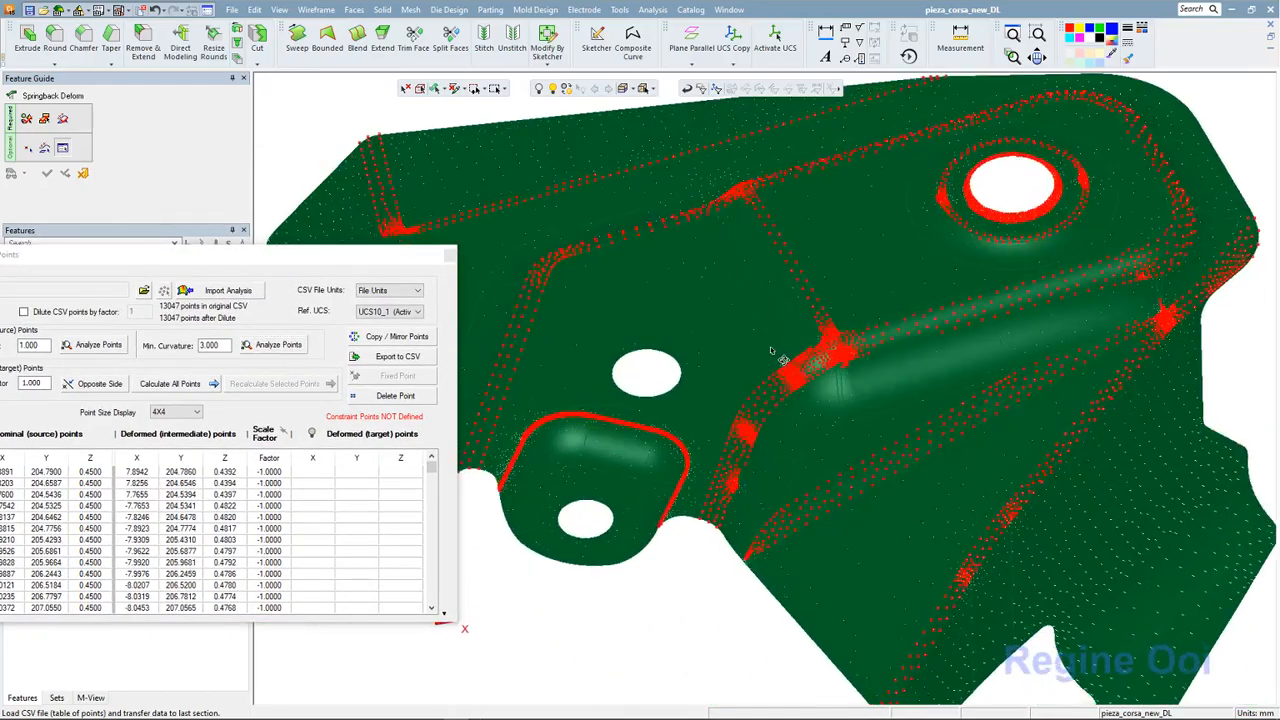
pyautogui.scroll(5, 779, 352)
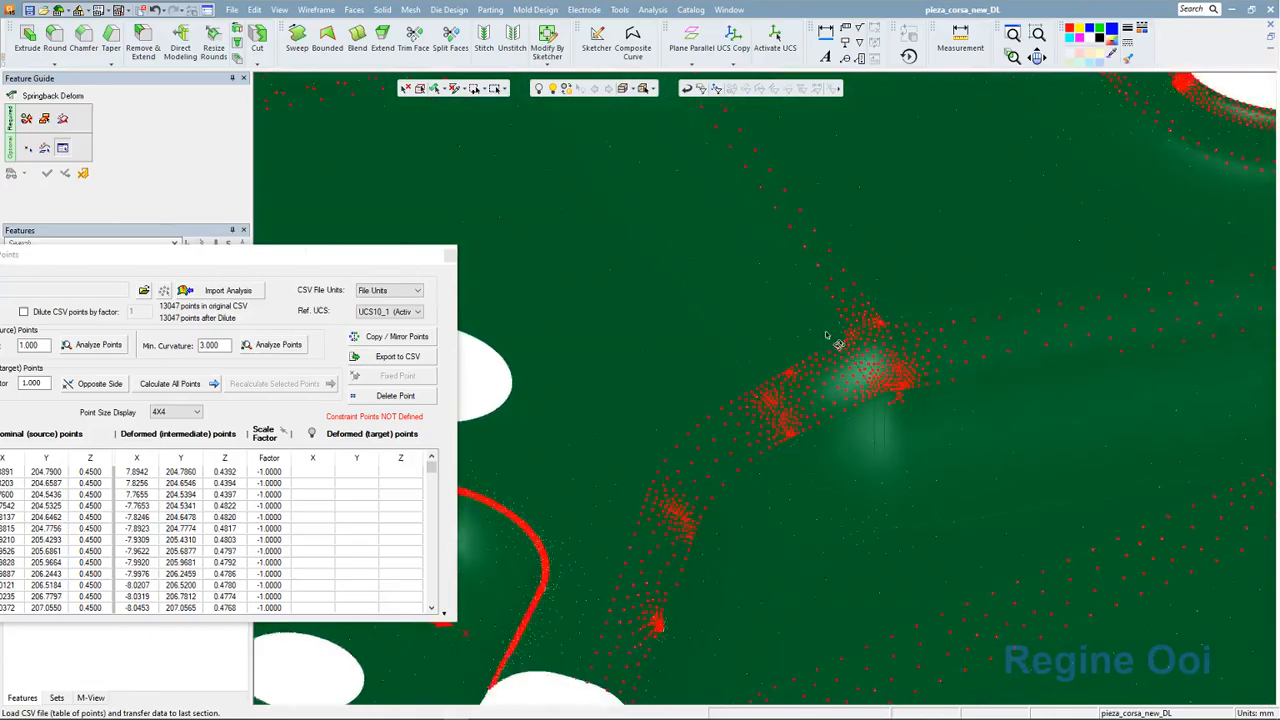
pyautogui.scroll(-5, 829, 336)
pyautogui.moveTo(829, 322); pyautogui.dragTo(663, 376, button='middle')
pyautogui.moveTo(880, 385)
pyautogui.mouseDown(button='middle')
pyautogui.moveTo(956, 390)
pyautogui.moveTo(865, 354)
pyautogui.moveTo(852, 371)
pyautogui.moveTo(881, 394)
pyautogui.mouseUp(button='middle')
pyautogui.scroll(2, 949, 326)
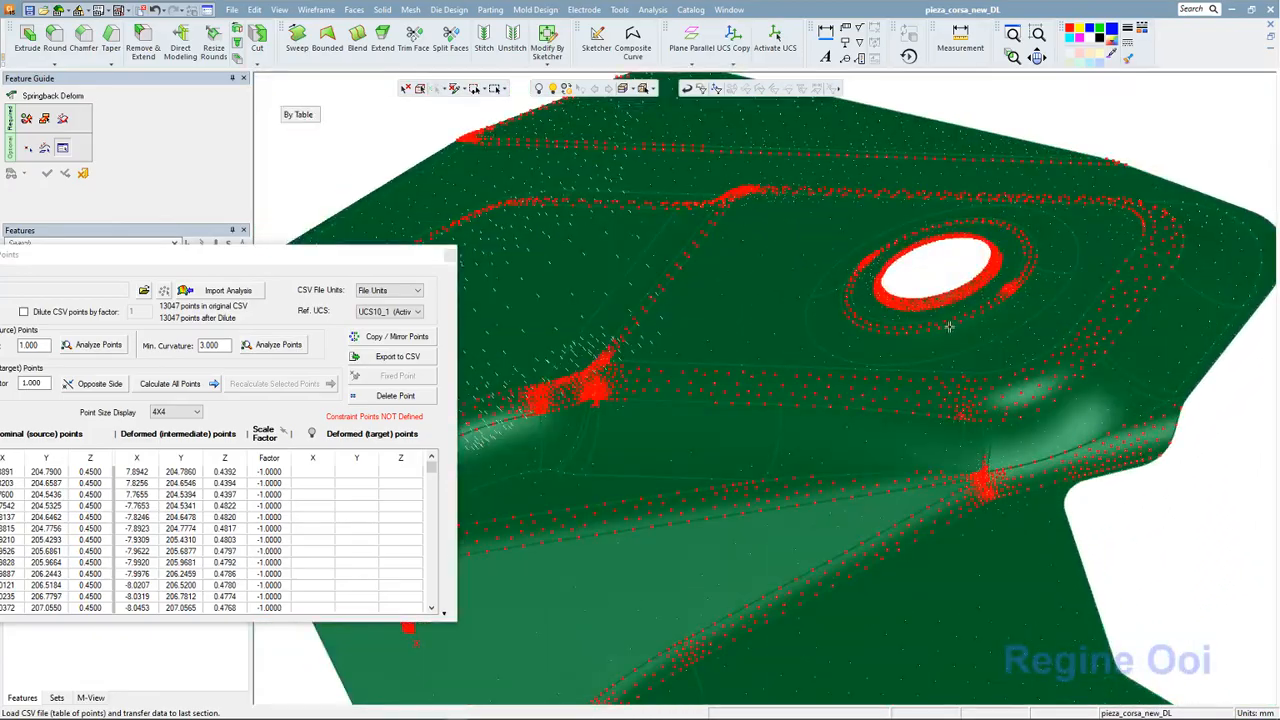
pyautogui.scroll(5, 949, 326)
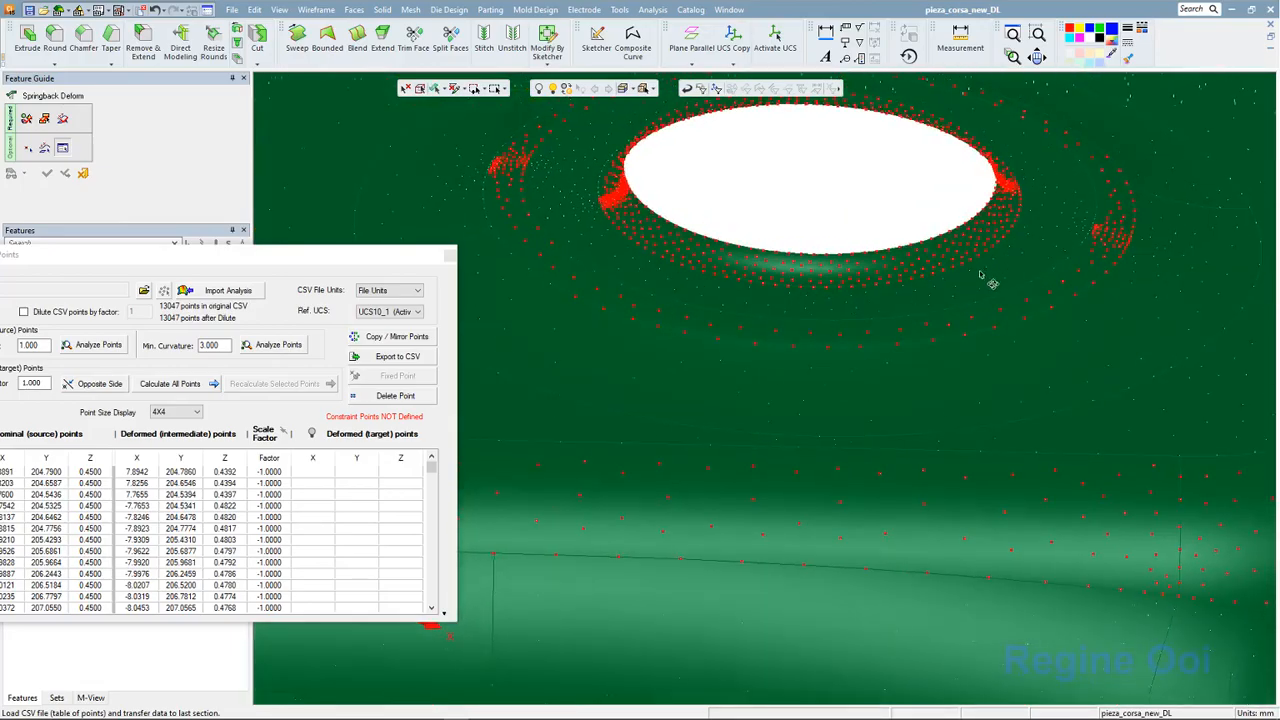
pyautogui.moveTo(983, 273); pyautogui.dragTo(923, 294, button='middle')
pyautogui.scroll(-4, 746, 420)
pyautogui.moveTo(728, 446); pyautogui.dragTo(865, 358, button='middle')
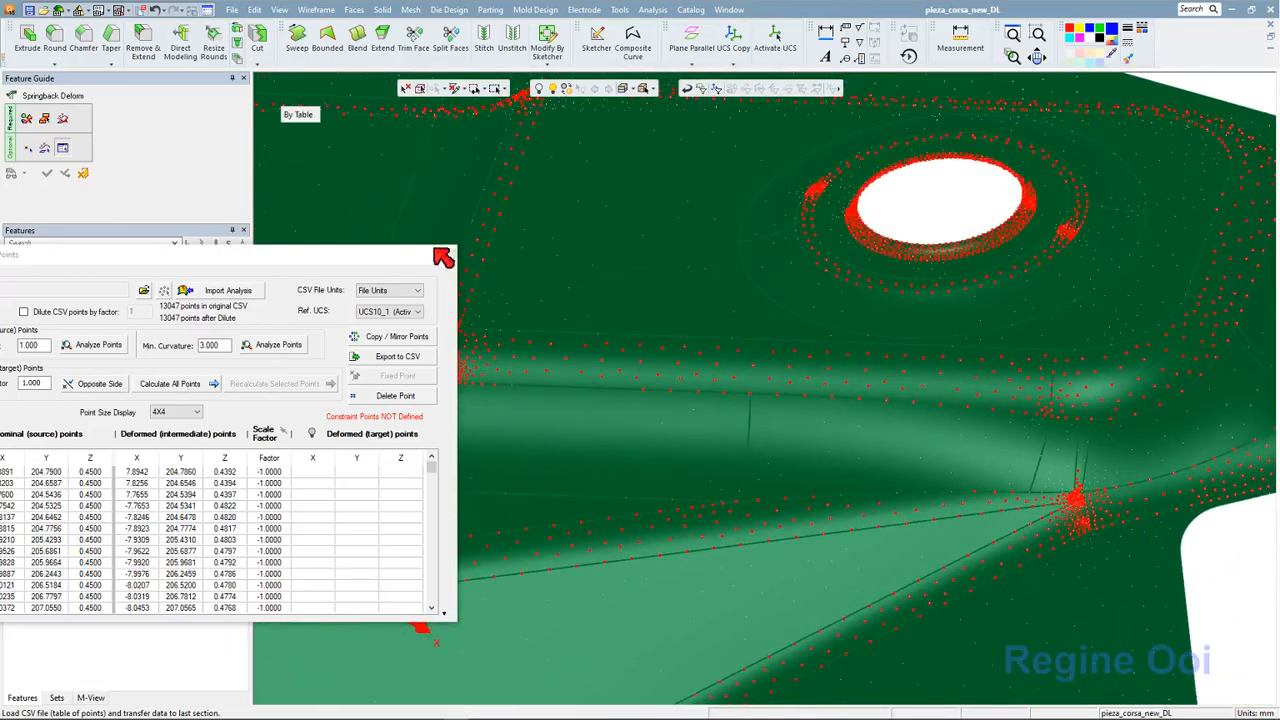
# Keep the highlighted points in the table, calculate all deformed target points and apply the springback deformation
pyautogui.moveTo(346, 250); pyautogui.dragTo(504, 252)
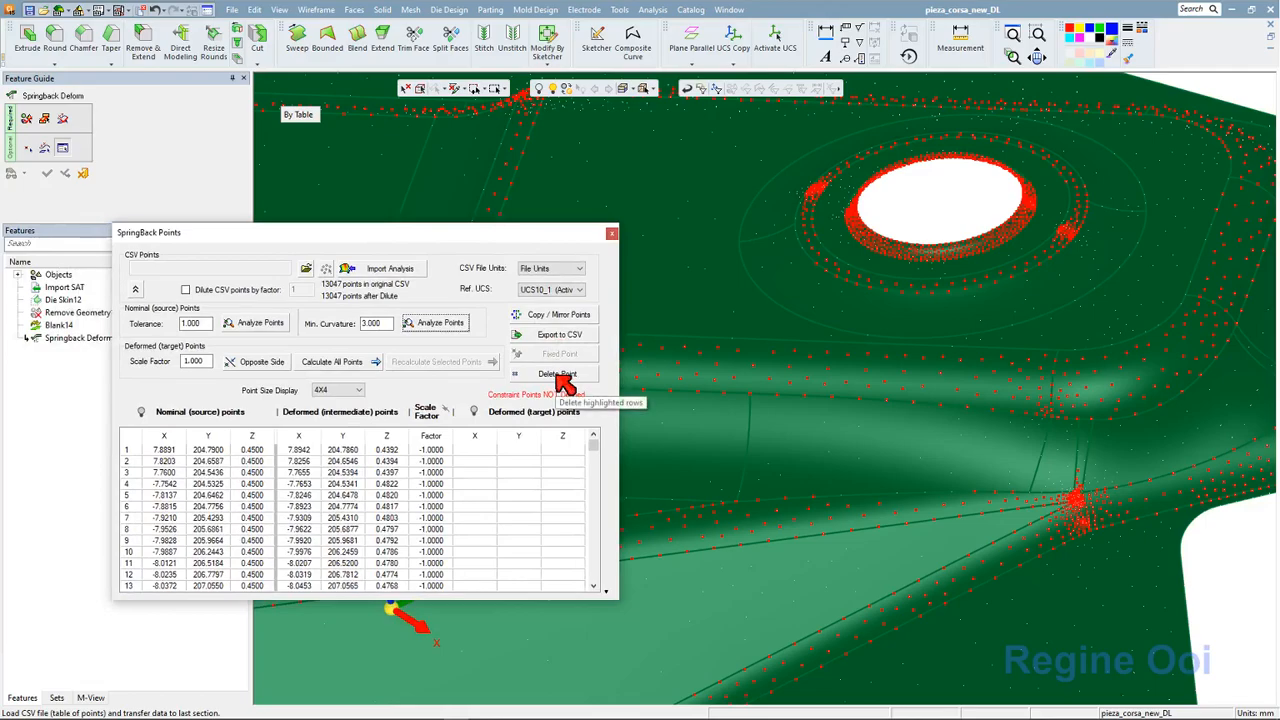
pyautogui.click(560, 376)
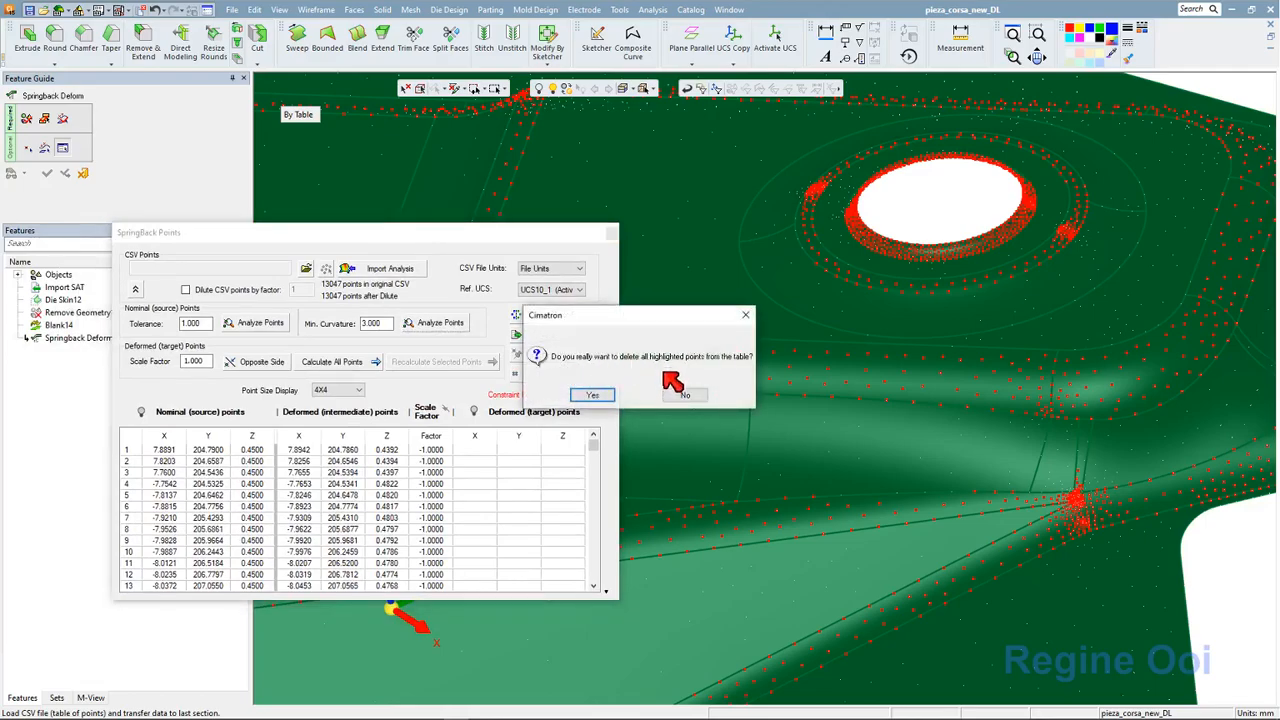
pyautogui.click(678, 397)
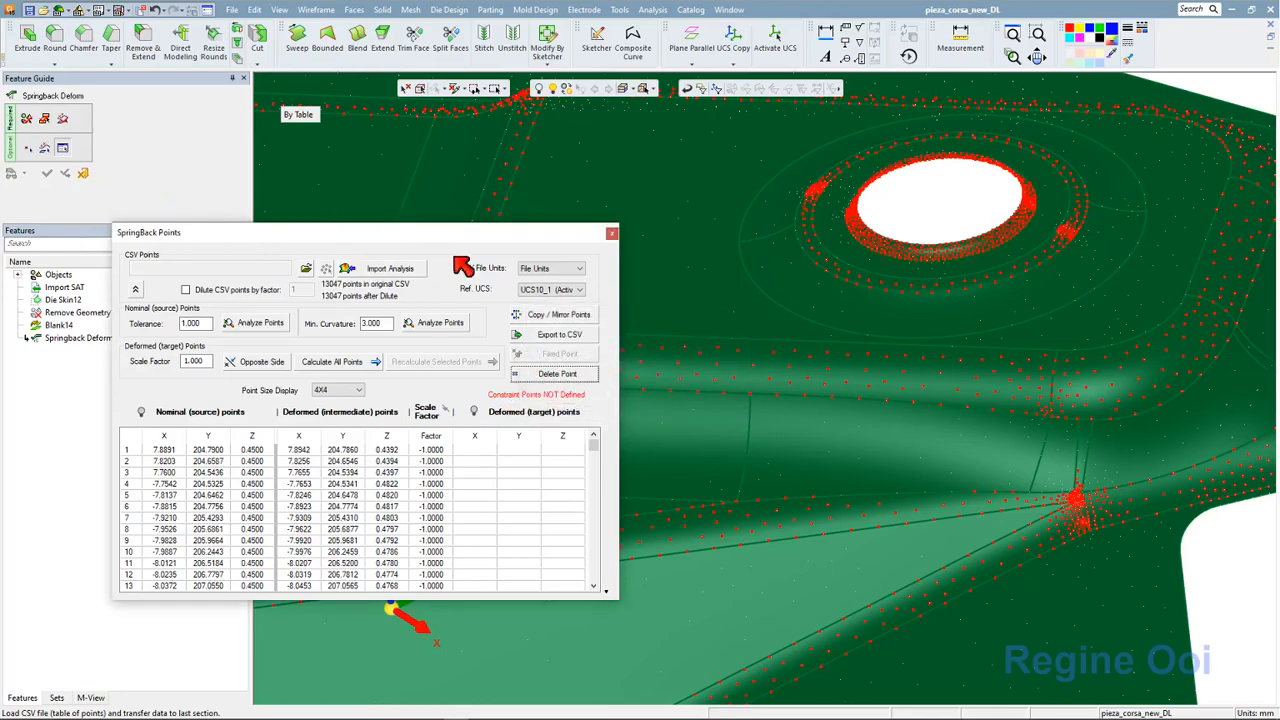
pyautogui.click(352, 364)
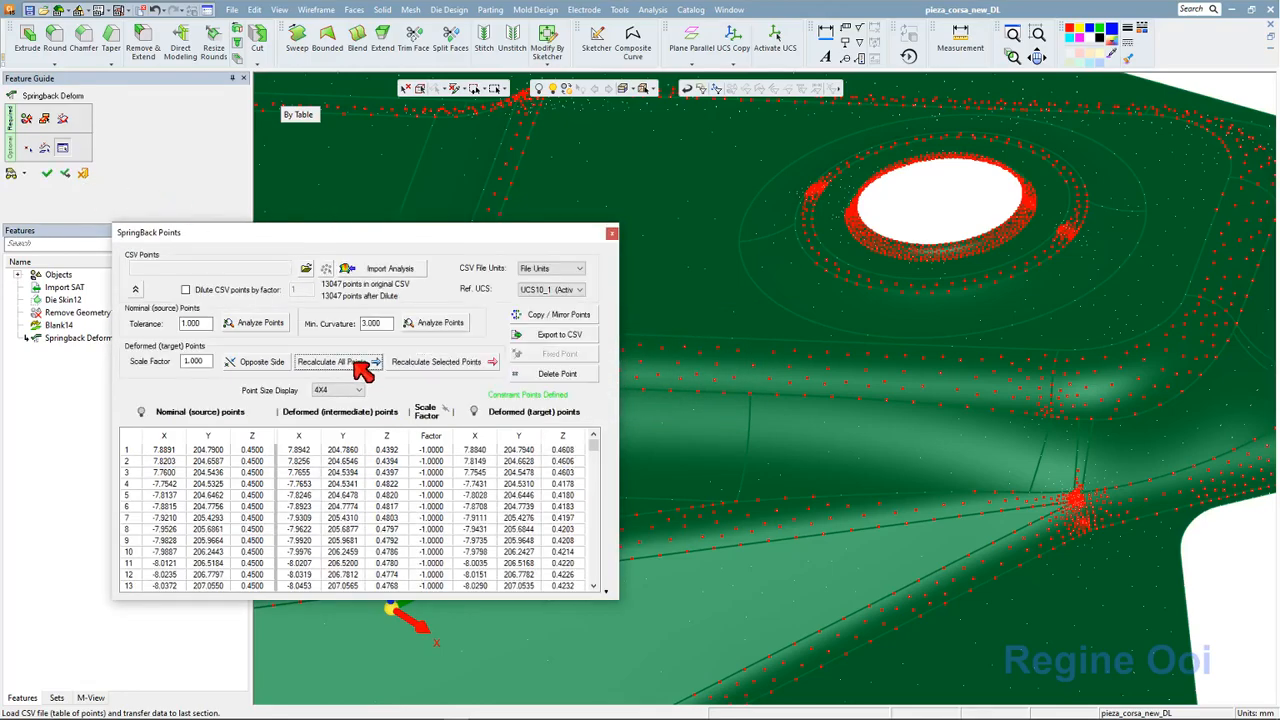
pyautogui.click(47, 174)
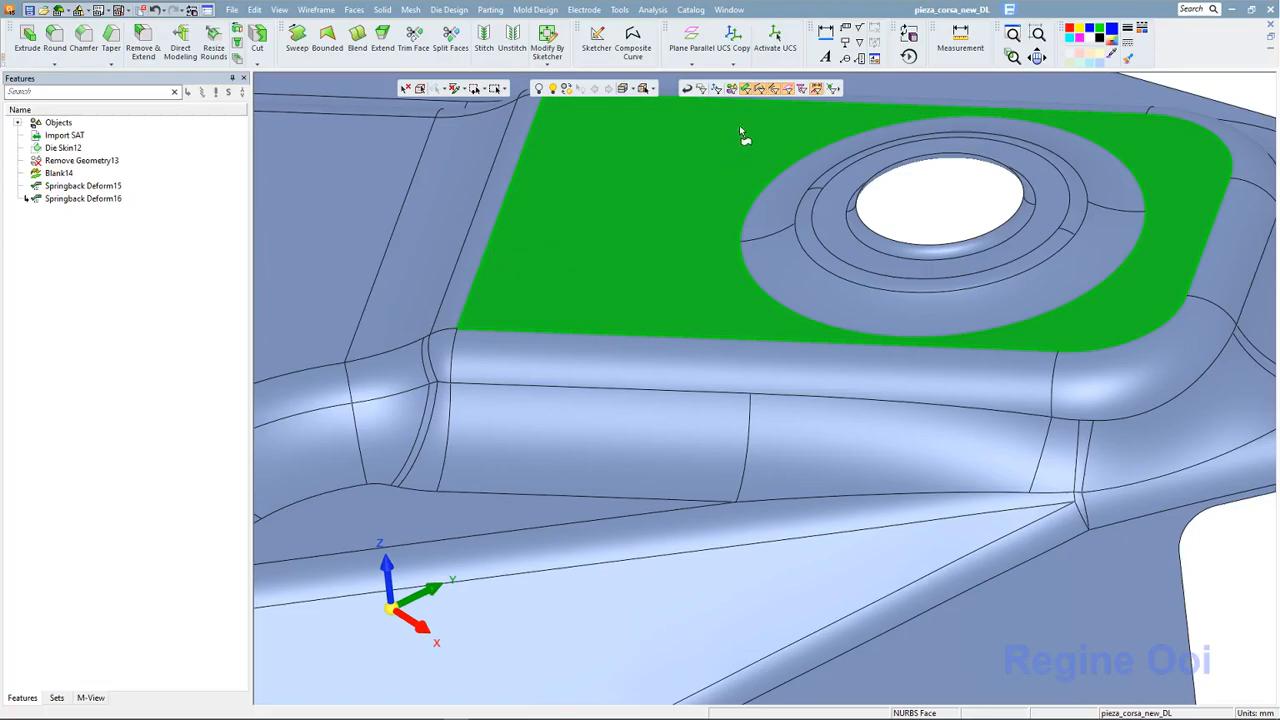
# Switch to the TG-Model#1_PD document and activate the TG-Model#1 part under the 1st Forming Shape of the strip design
pyautogui.click(729, 10)
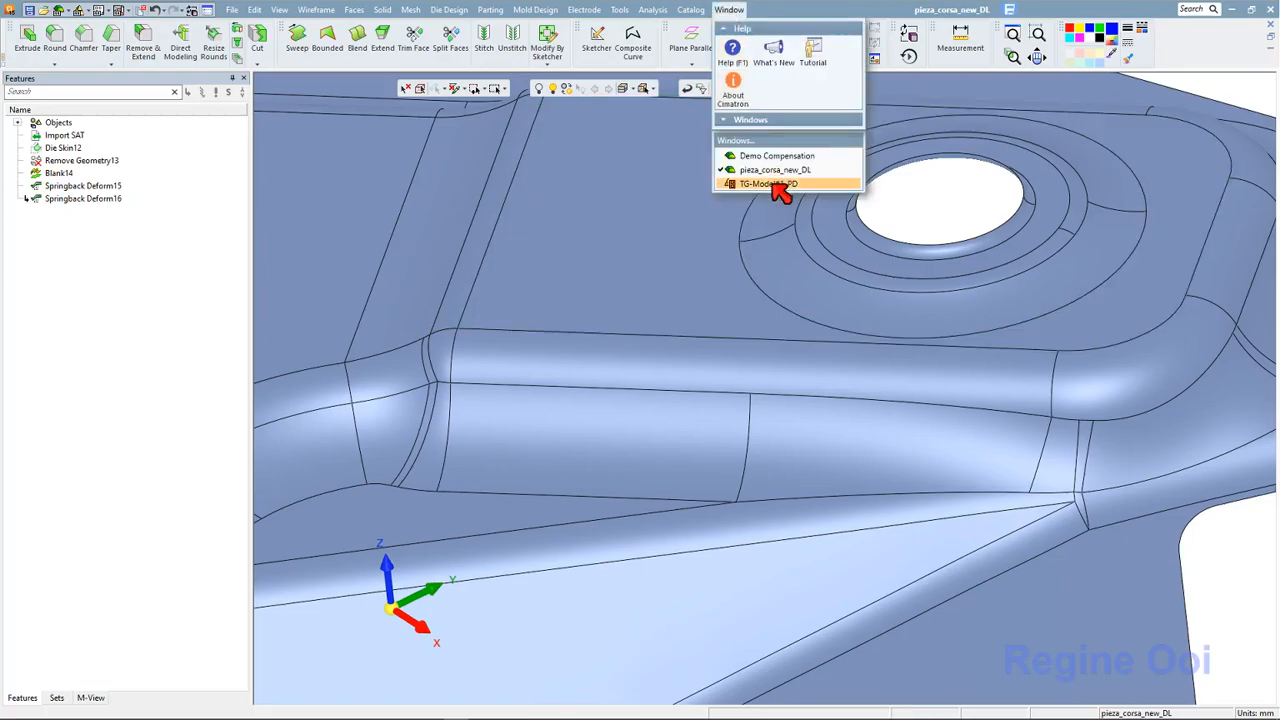
pyautogui.click(775, 185)
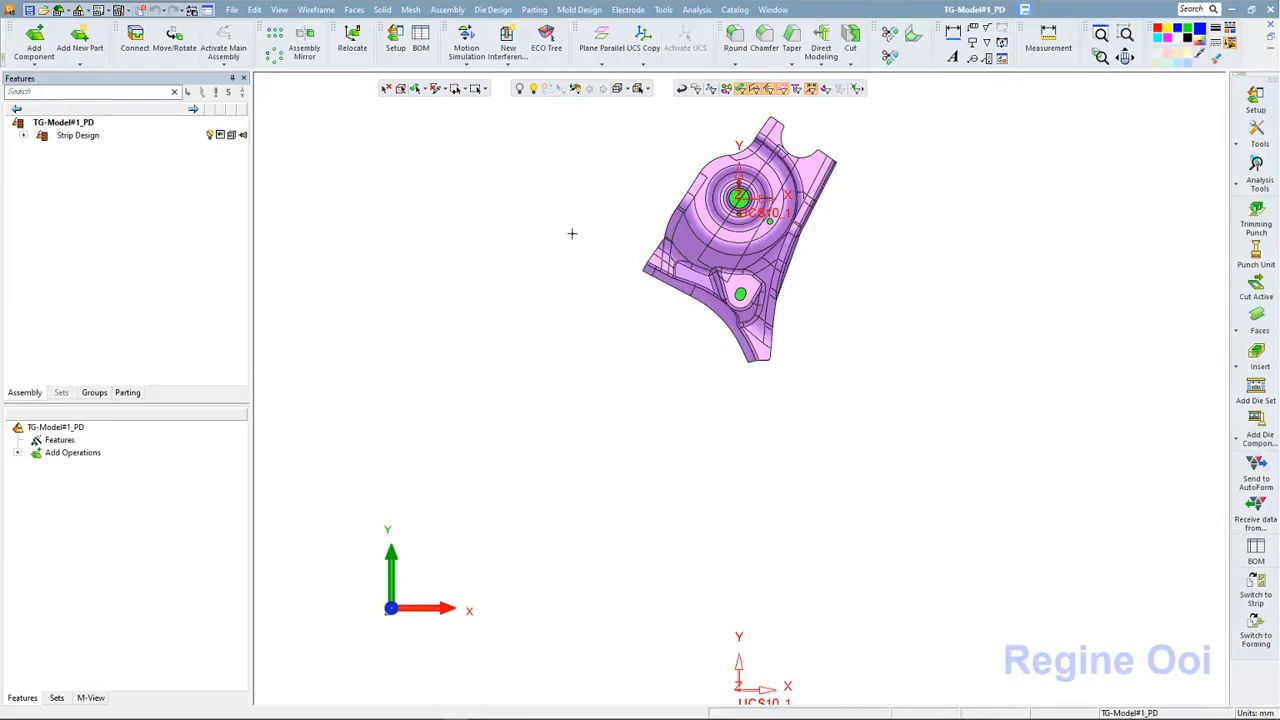
pyautogui.scroll(1, 608, 349)
pyautogui.keyDown('ctrl'); pyautogui.moveTo(700, 306); pyautogui.dragTo(652, 490, button='middle'); pyautogui.keyUp('ctrl')
pyautogui.scroll(1, 600, 192)
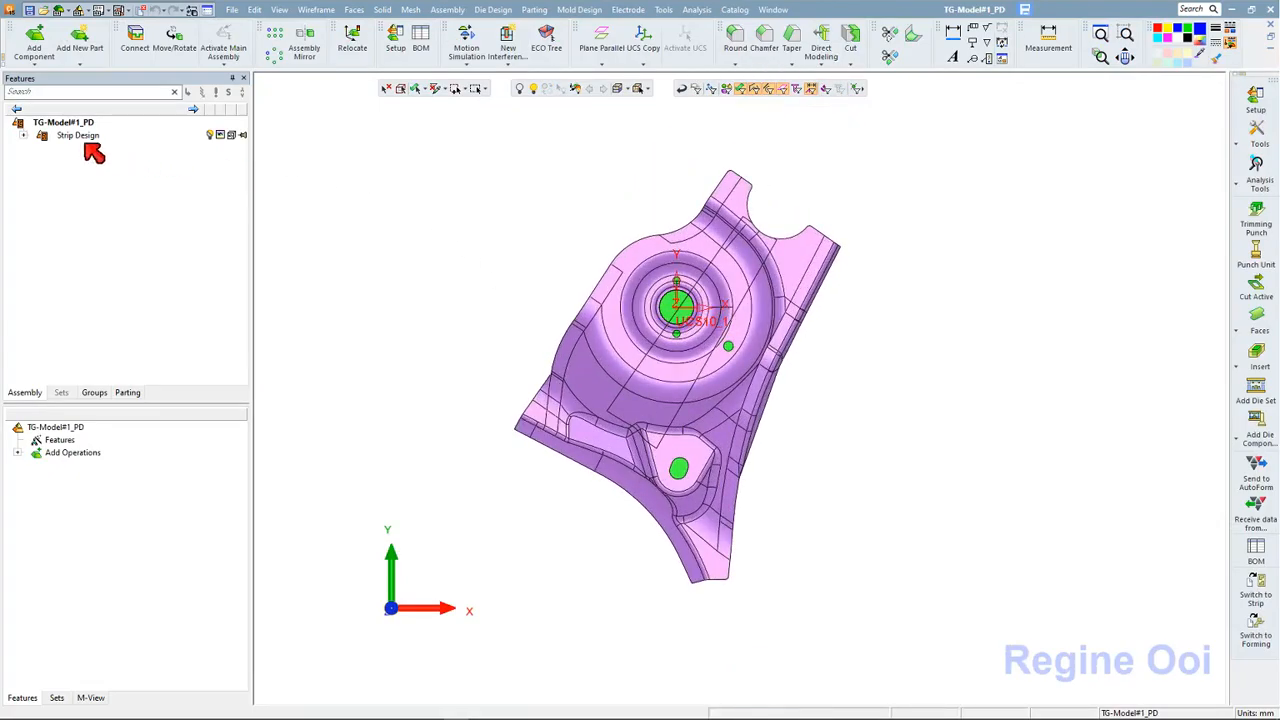
pyautogui.click(30, 135)
pyautogui.click(47, 160)
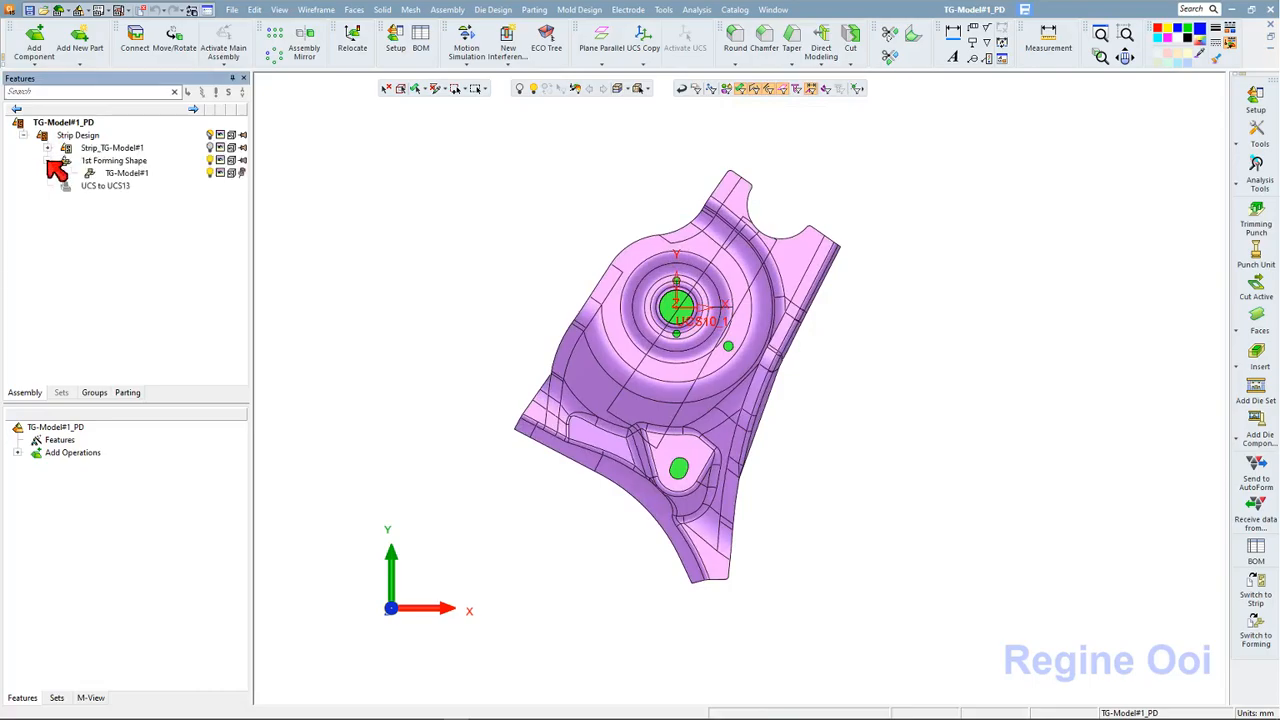
pyautogui.click(120, 161)
pyautogui.doubleClick(126, 172)
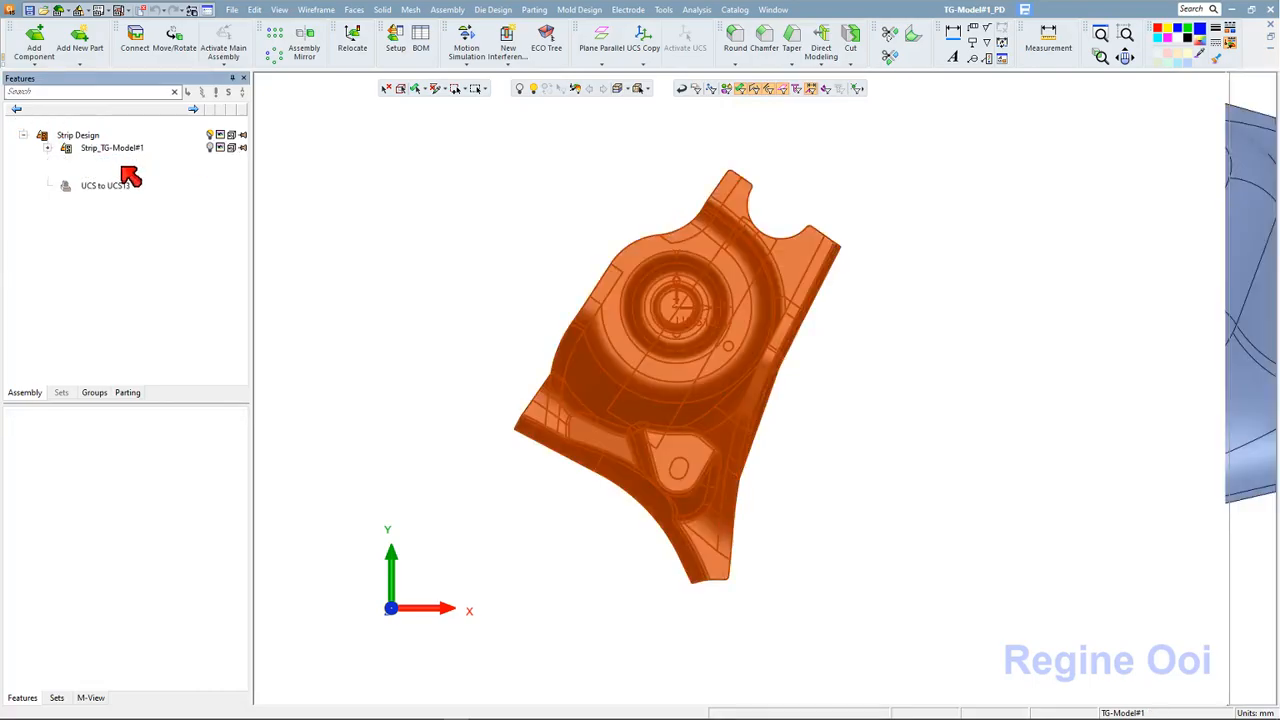
pyautogui.rightClick(121, 164)
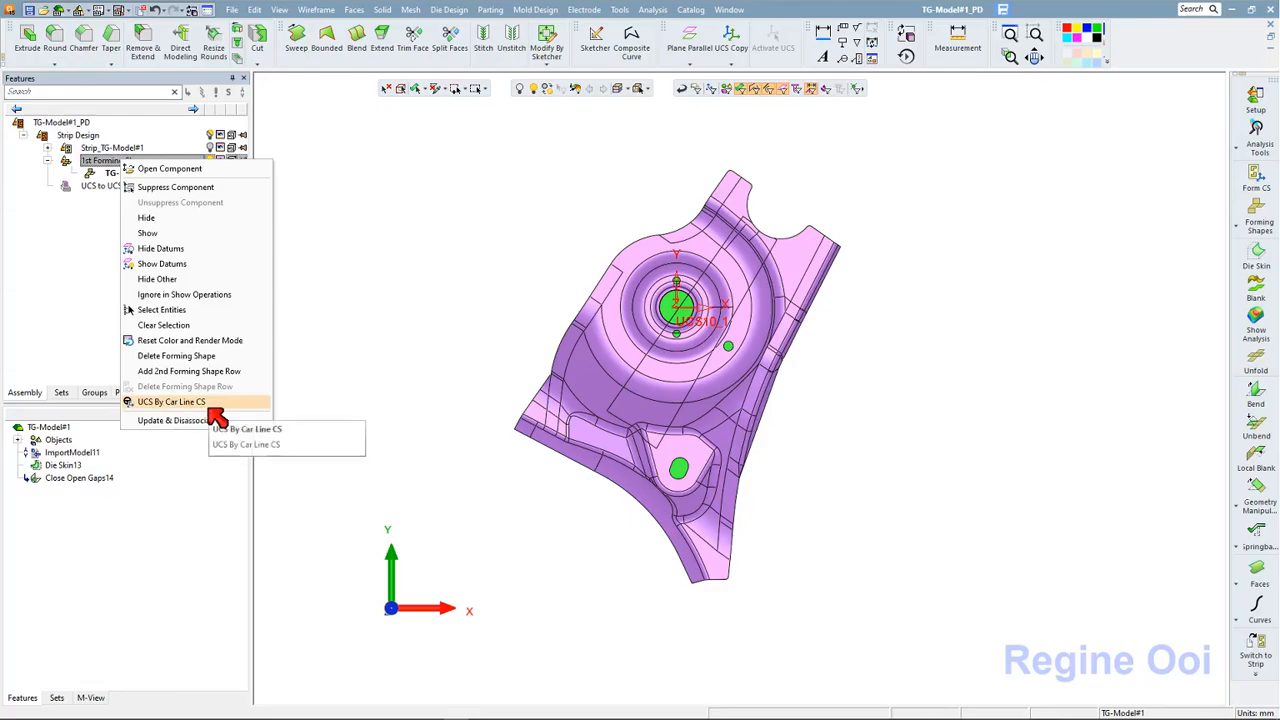
# Create a 2D Bounding box in Auto mode as Wire With UCS around the narrow curved face beside the slotted-hole pocket
pyautogui.moveTo(722, 345); pyautogui.dragTo(833, 478, button='middle')
pyautogui.scroll(5, 689, 352)
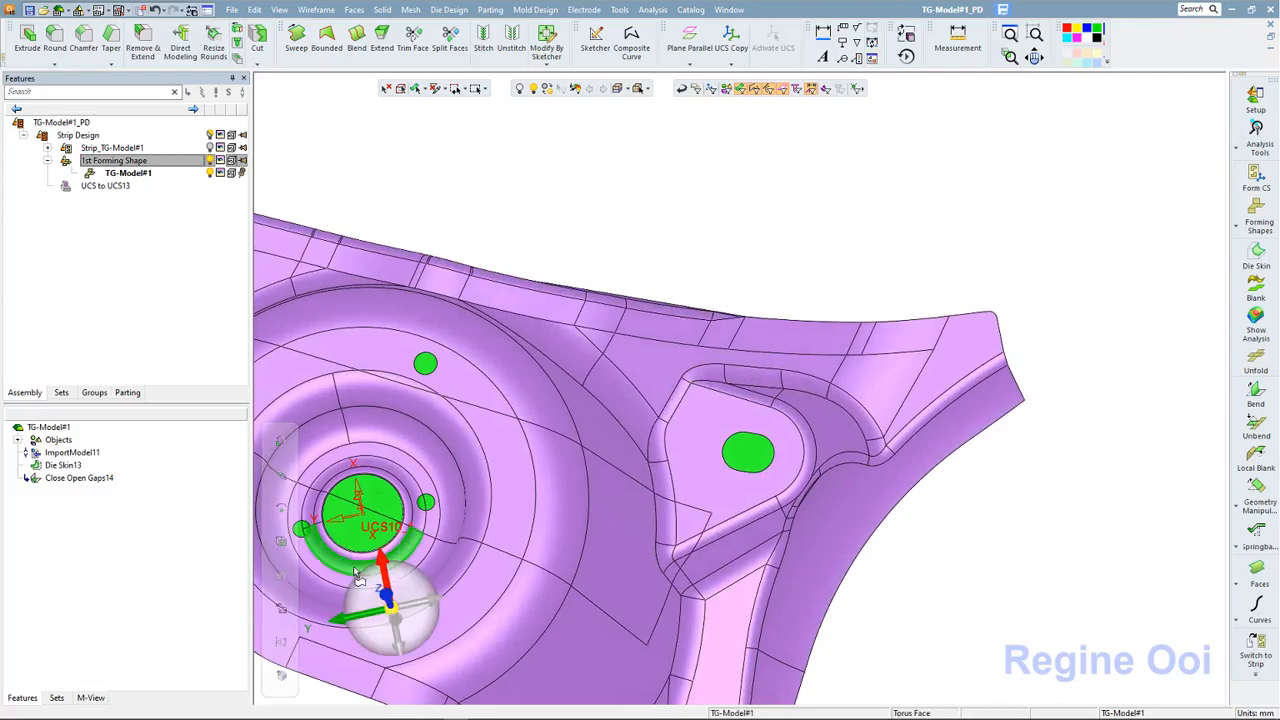
pyautogui.click(387, 593)
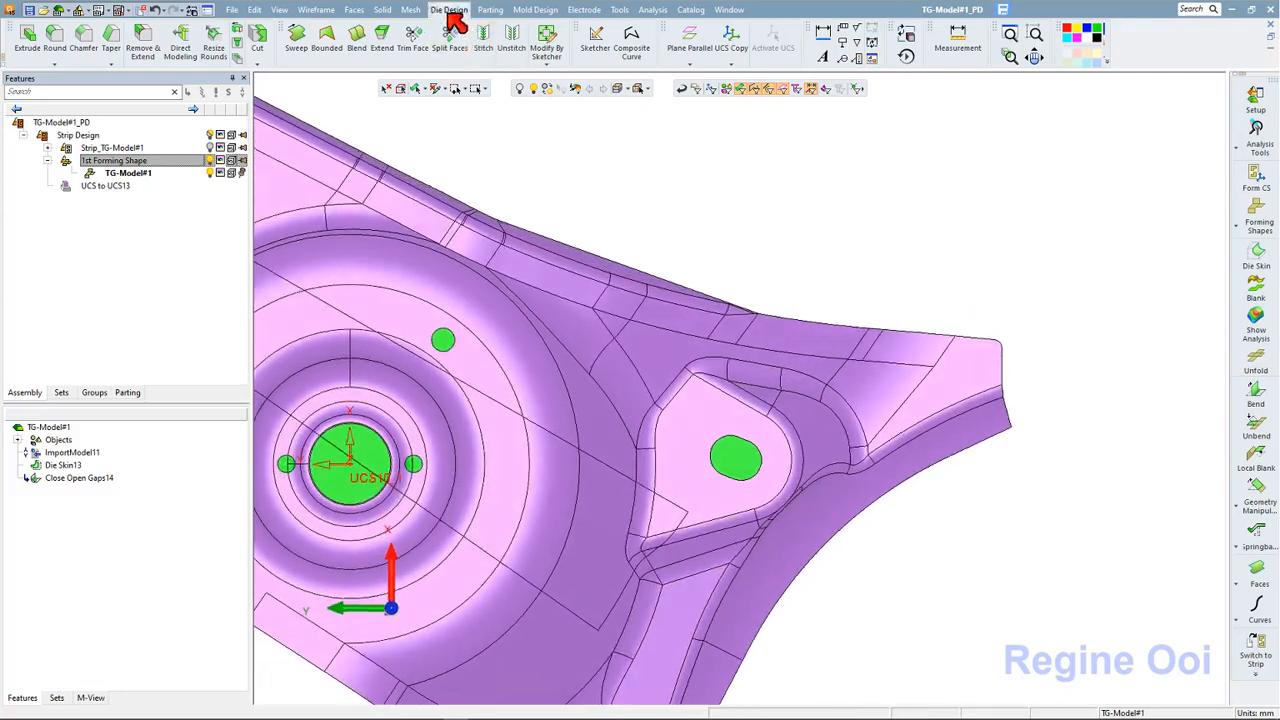
pyautogui.click(330, 12)
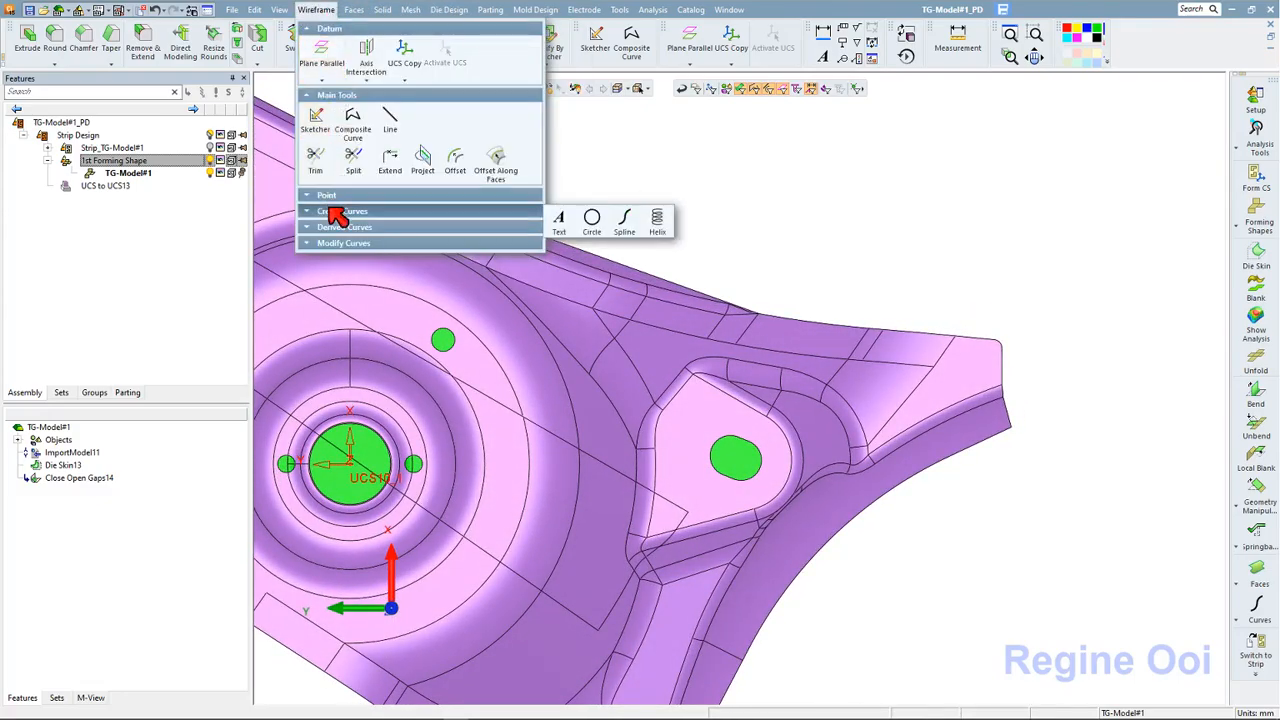
pyautogui.click(338, 247)
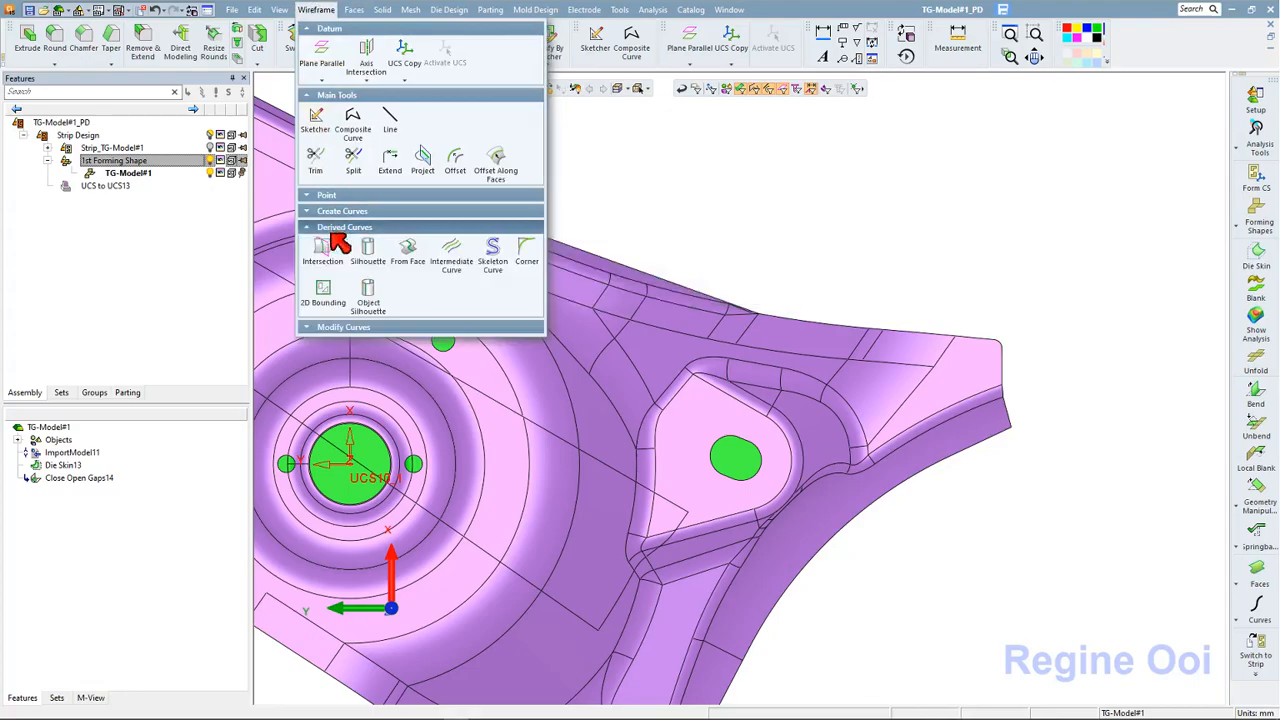
pyautogui.click(342, 305)
pyautogui.click(690, 366)
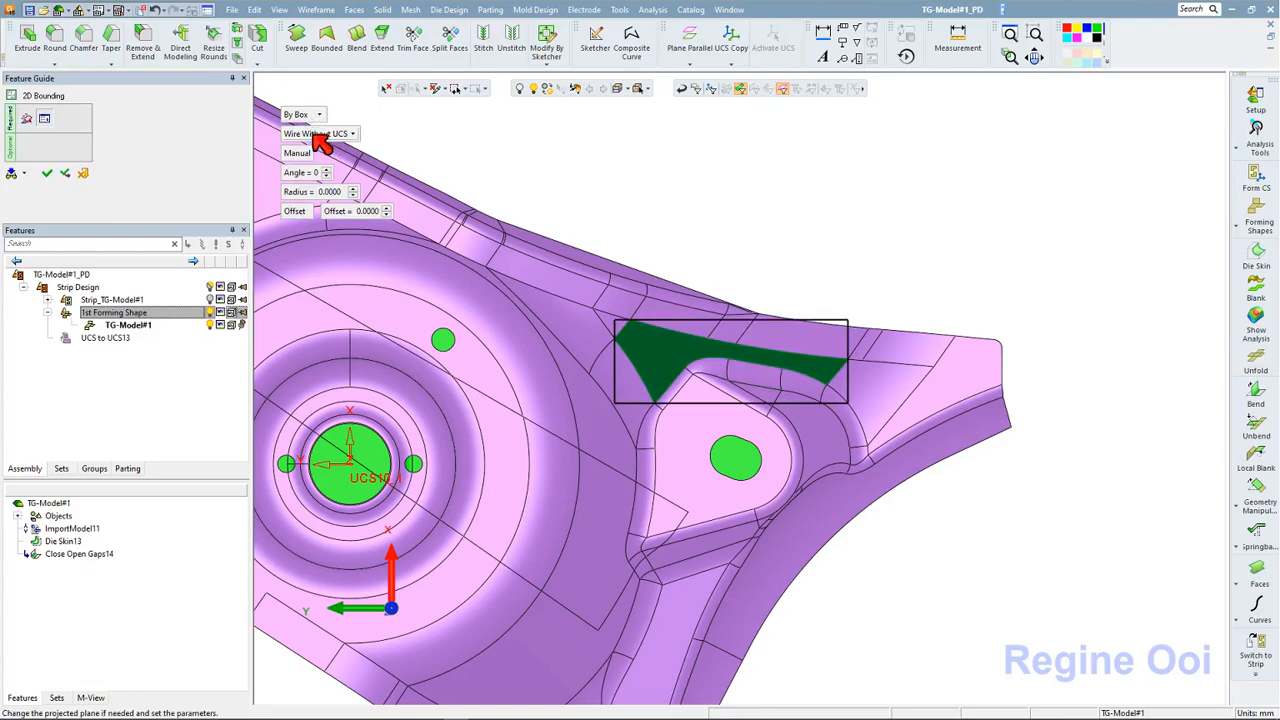
pyautogui.click(318, 133)
pyautogui.click(318, 163)
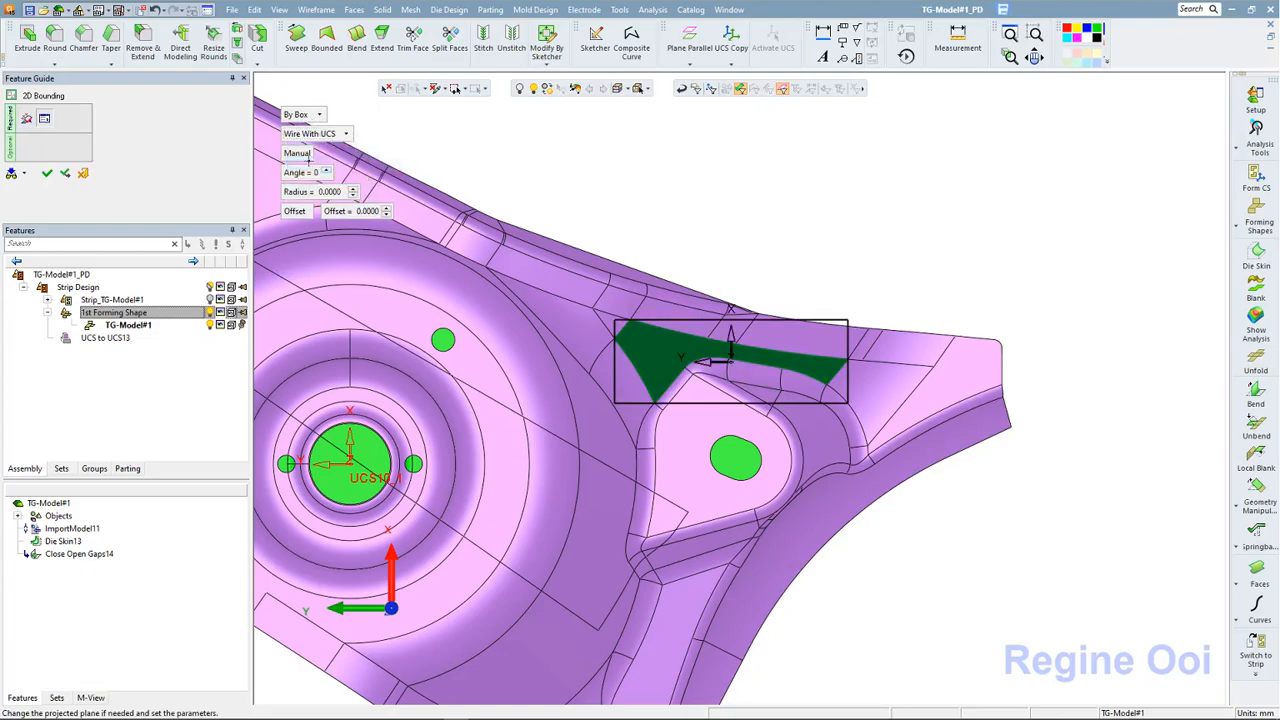
pyautogui.scroll(3, 722, 390)
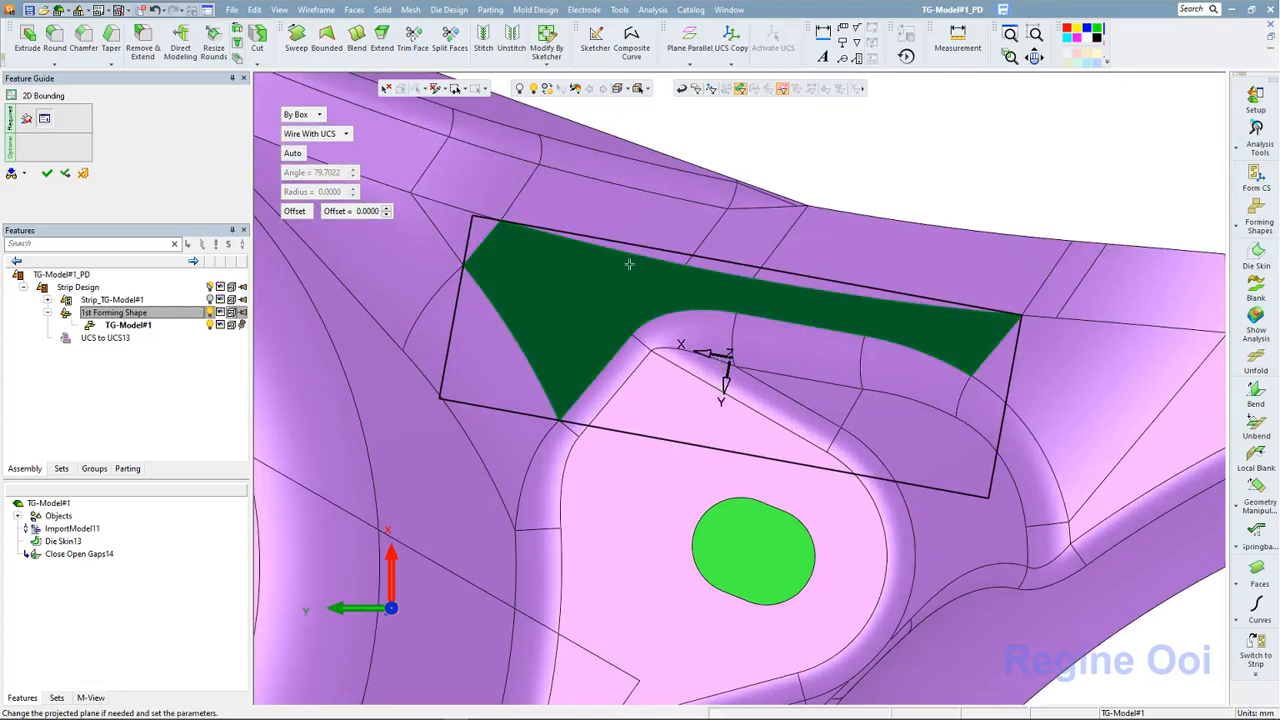
pyautogui.click(46, 176)
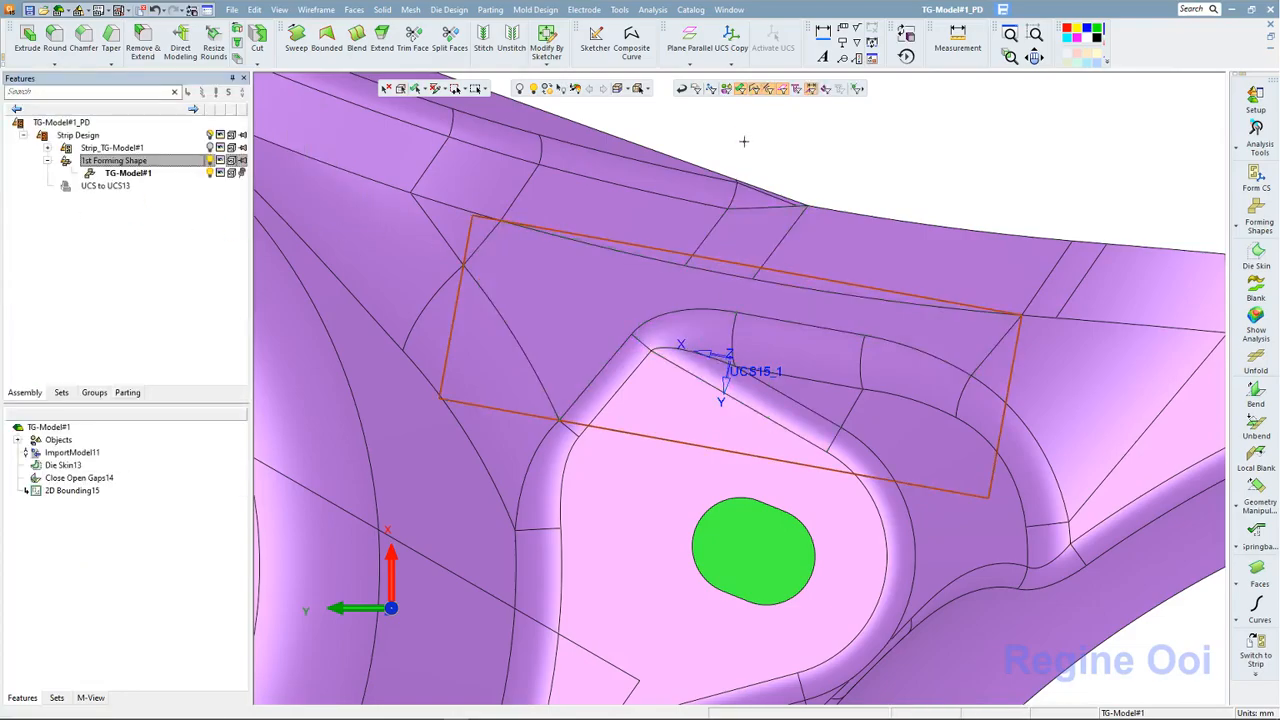
# Hide the bounding wire and its UCS, and define a UCS By Car Line CS on the same narrow face using Normal to Plane
pyautogui.click(527, 97)
pyautogui.rightClick(197, 168)
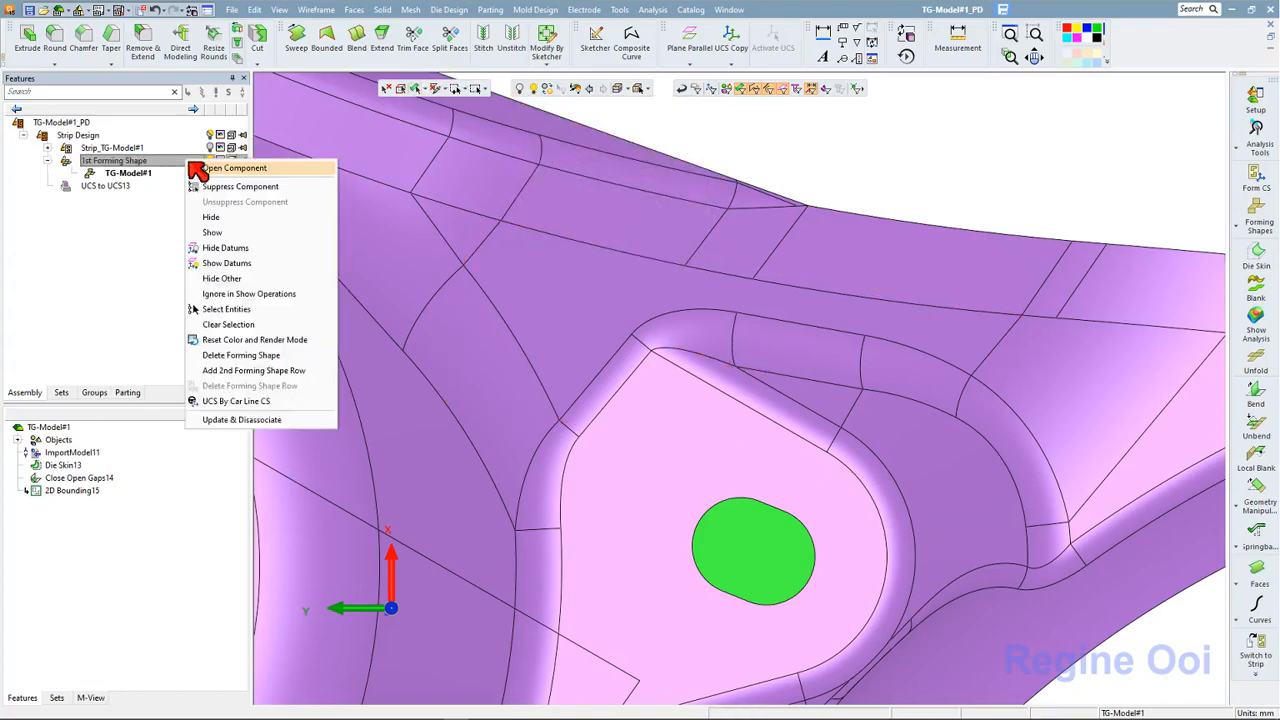
pyautogui.click(233, 401)
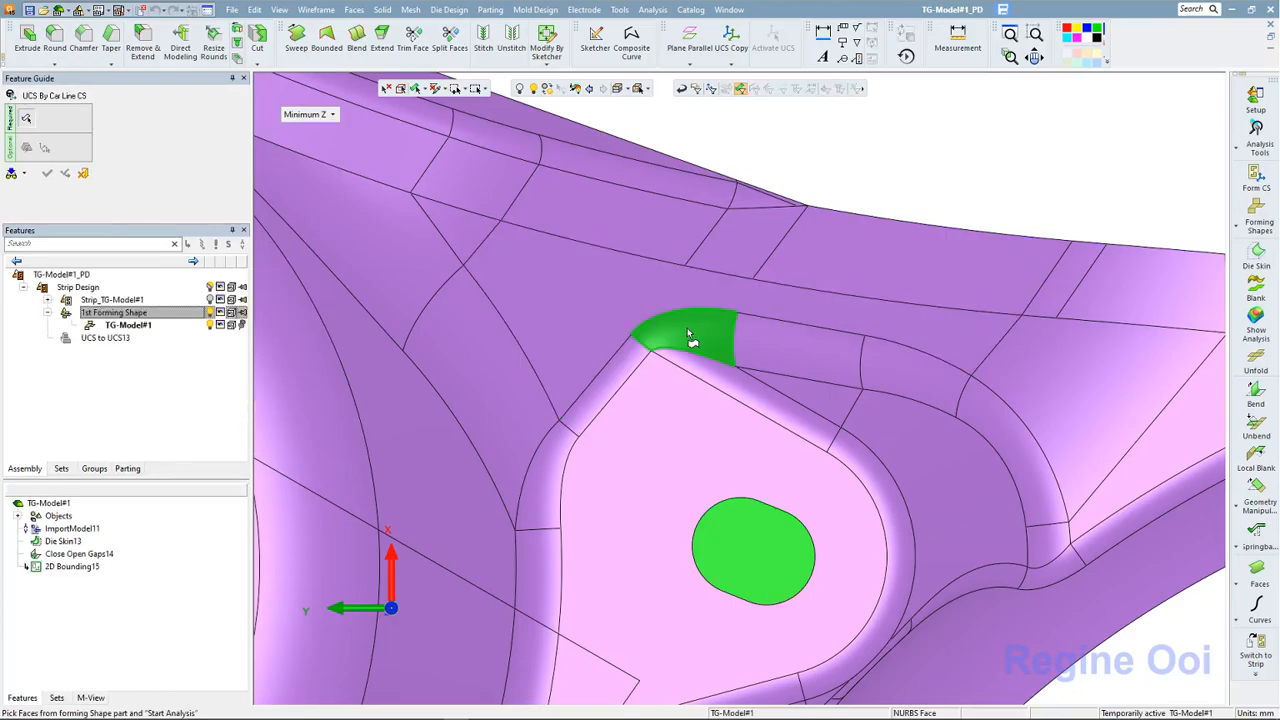
pyautogui.click(620, 315)
pyautogui.click(320, 114)
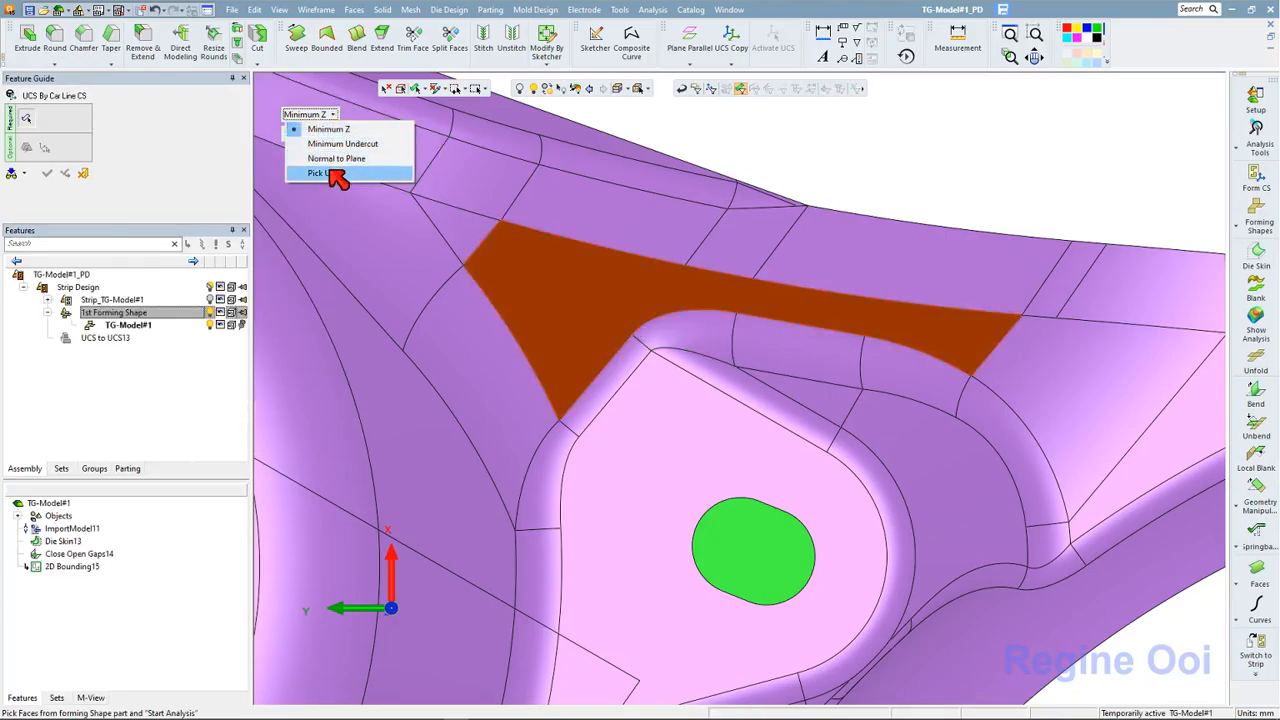
pyautogui.click(340, 159)
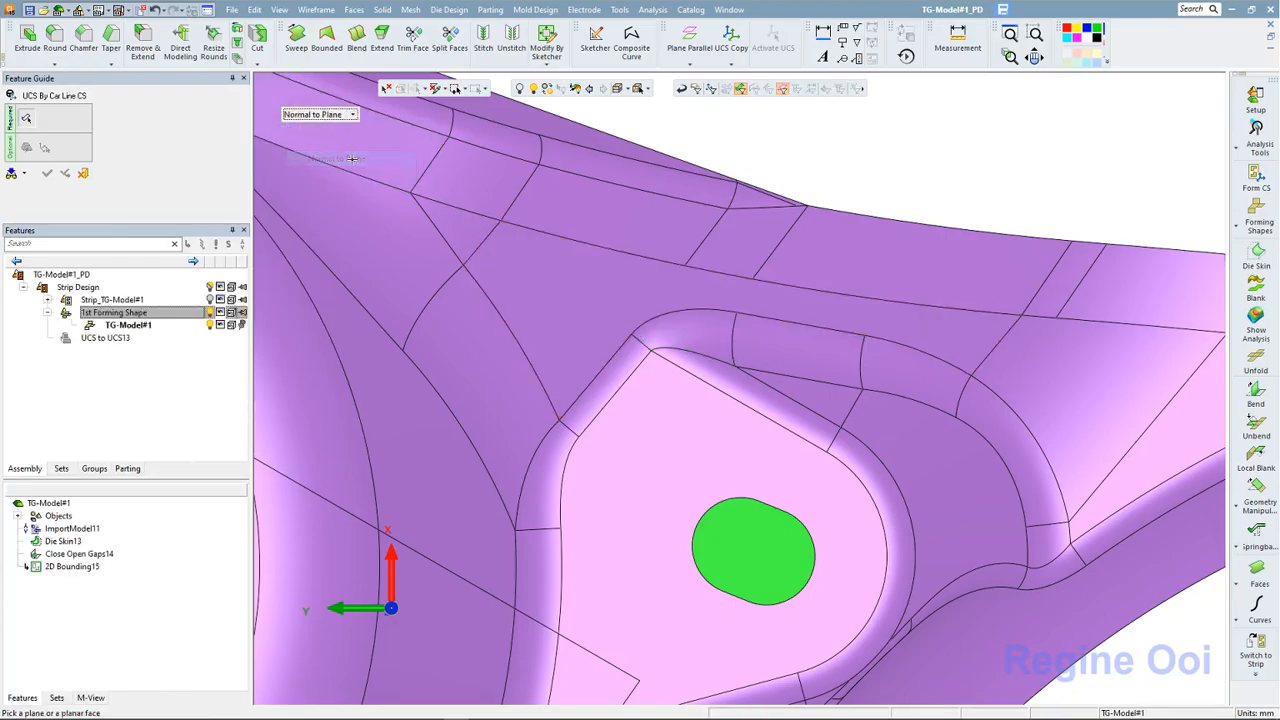
pyautogui.click(572, 315)
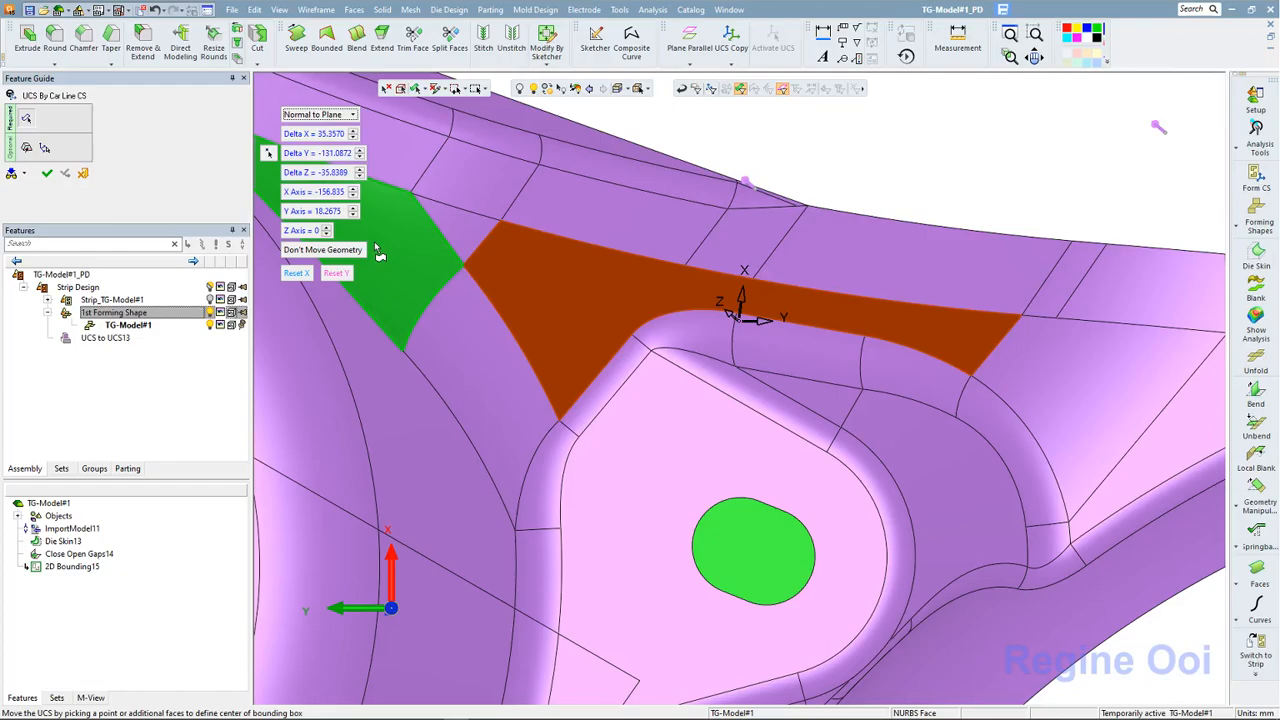
# Reorient the UCS with Reset X and Reset Y, settling on a Z Axis angle of 84.4849, and create it
pyautogui.click(296, 274)
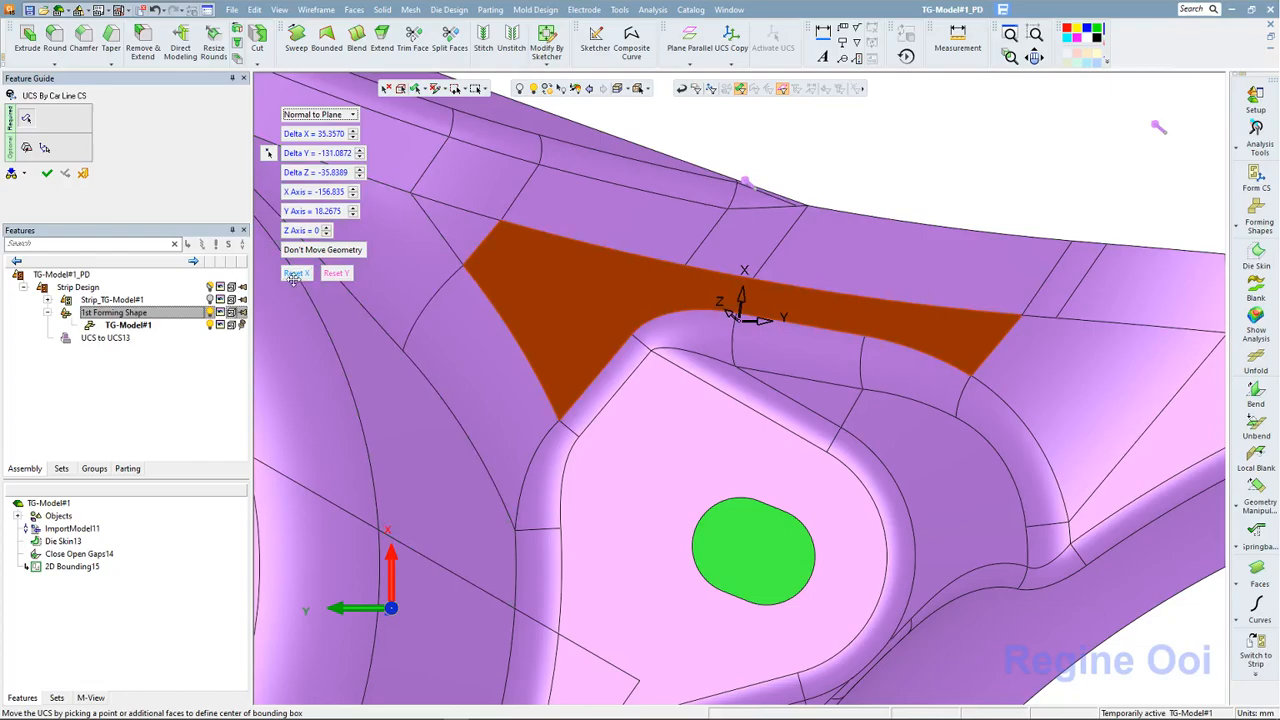
pyautogui.click(301, 279)
pyautogui.click(297, 273)
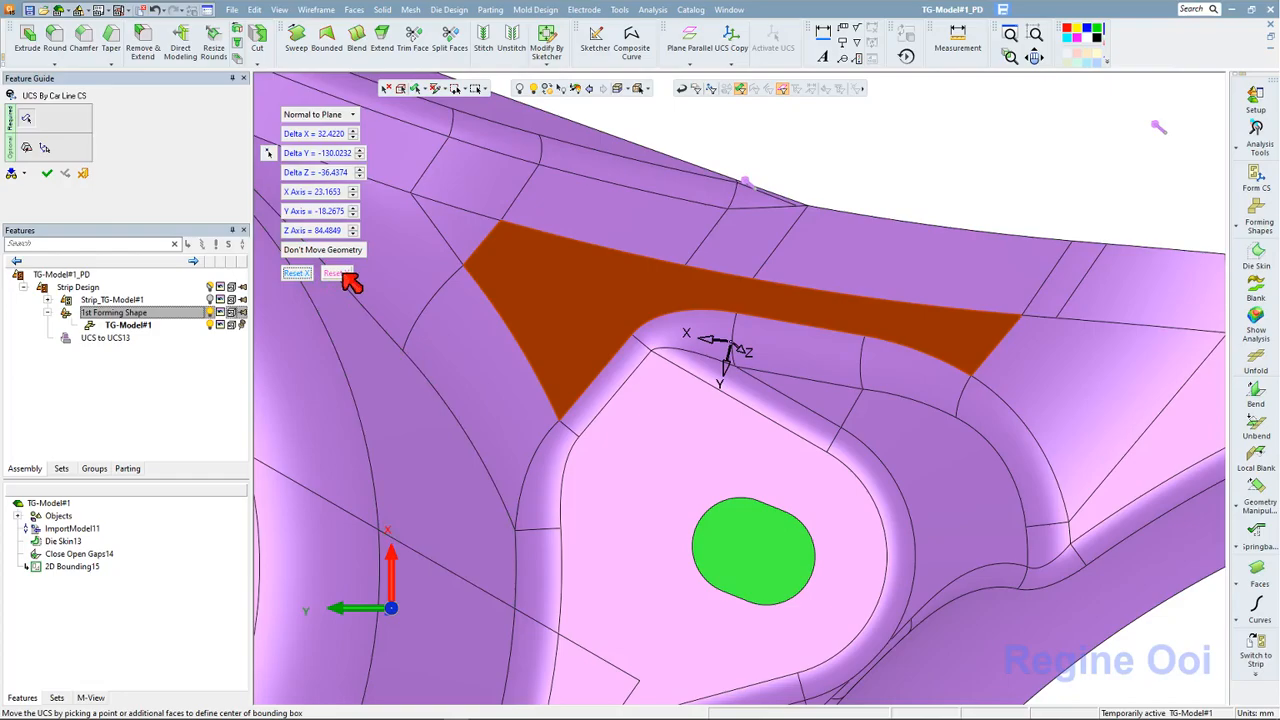
pyautogui.click(340, 274)
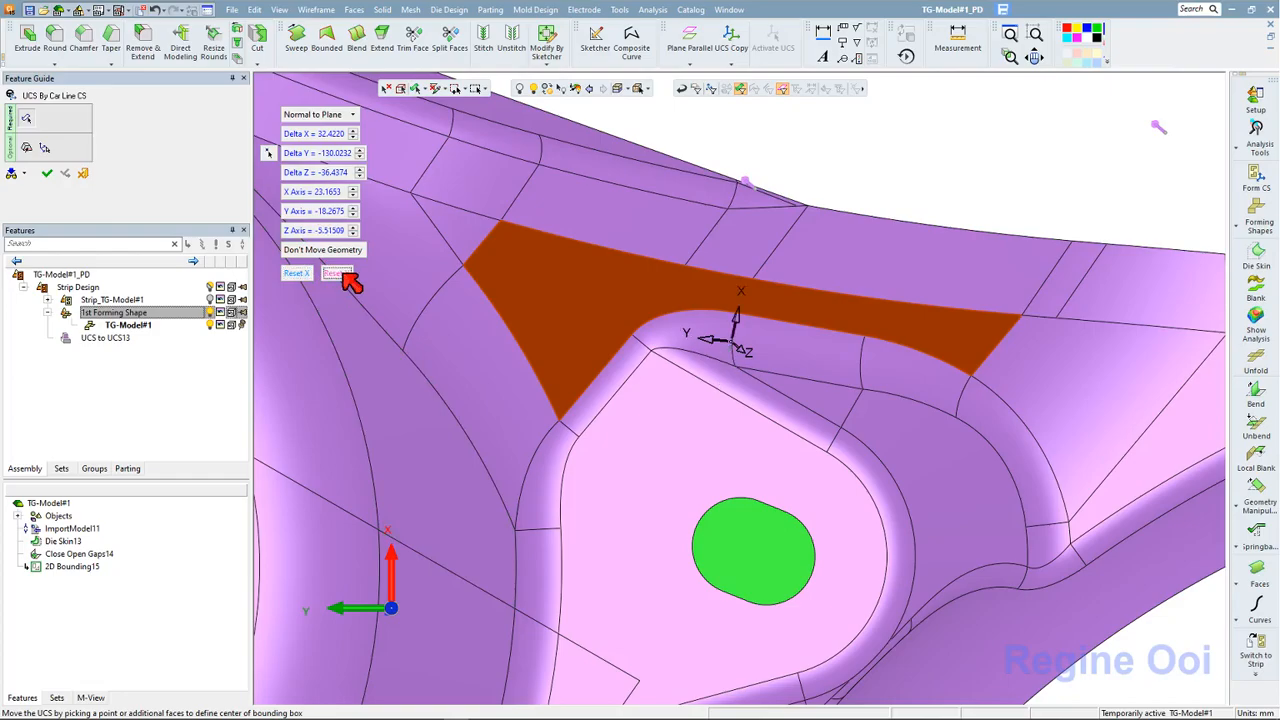
pyautogui.click(299, 274)
pyautogui.click(343, 275)
pyautogui.click(300, 275)
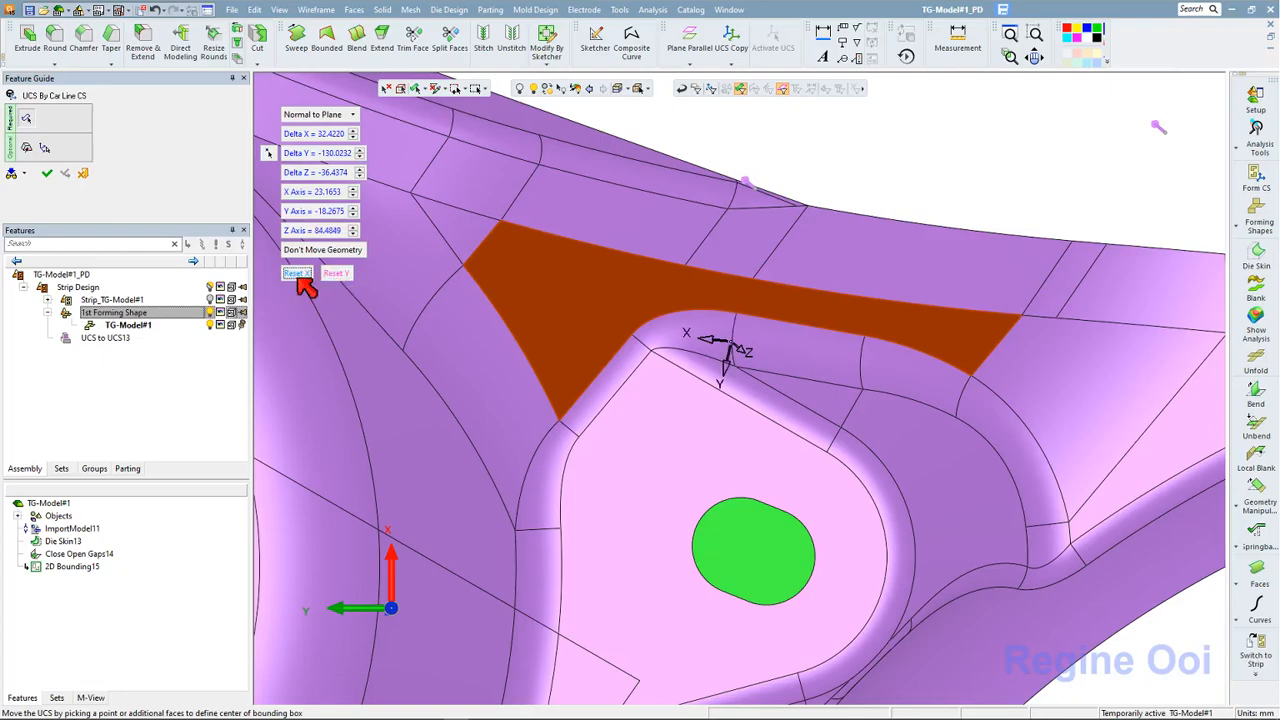
pyautogui.click(47, 174)
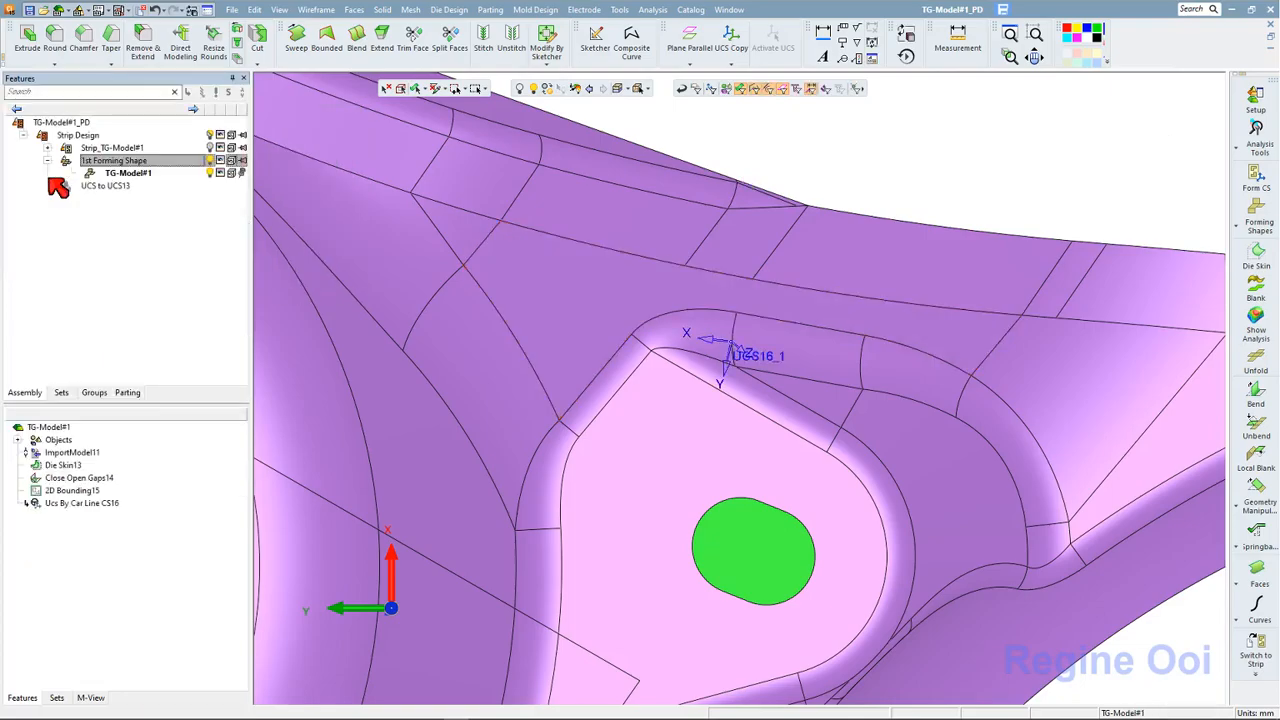